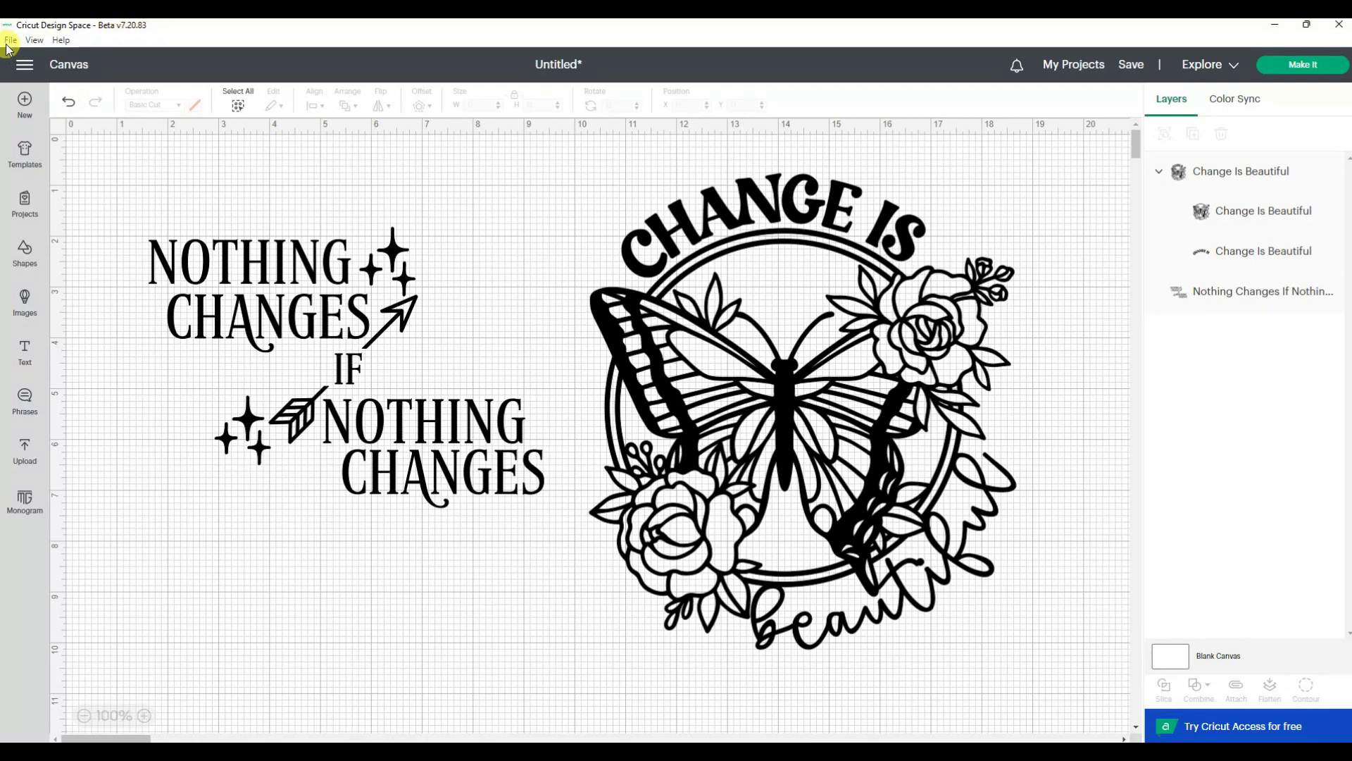
Check the Application Experience option in the general Design Space settings and close the settings
{"action": "left_click", "coordinate": [25, 63]}
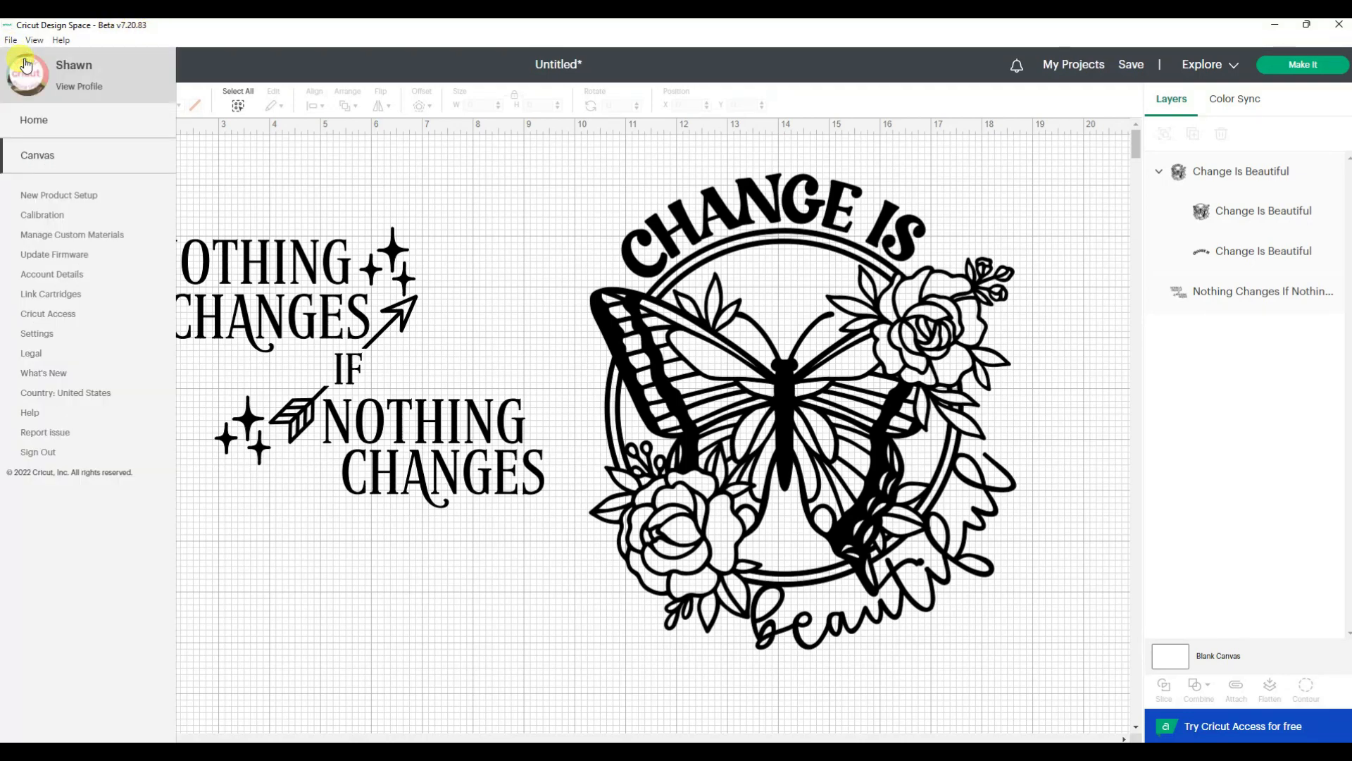
{"action": "left_click", "coordinate": [275, 142]}
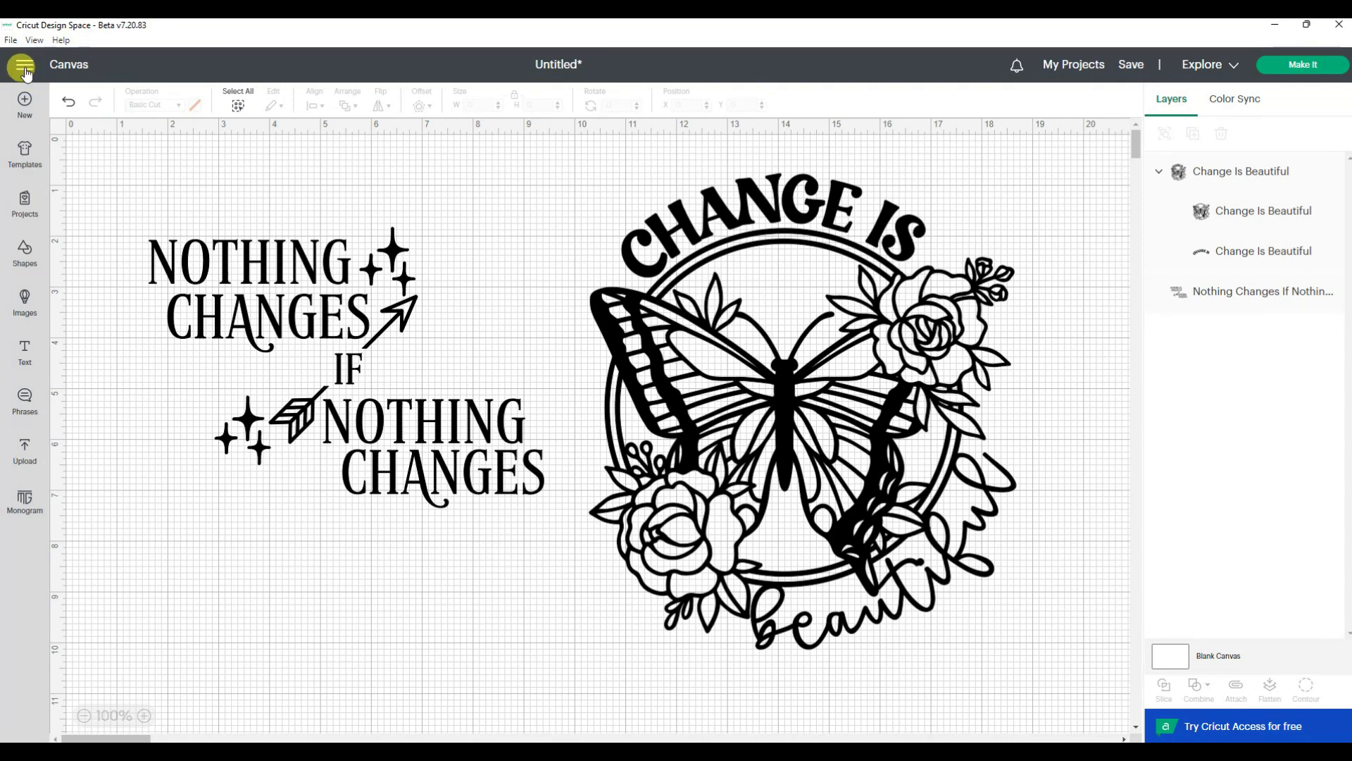
{"action": "left_click", "coordinate": [25, 71]}
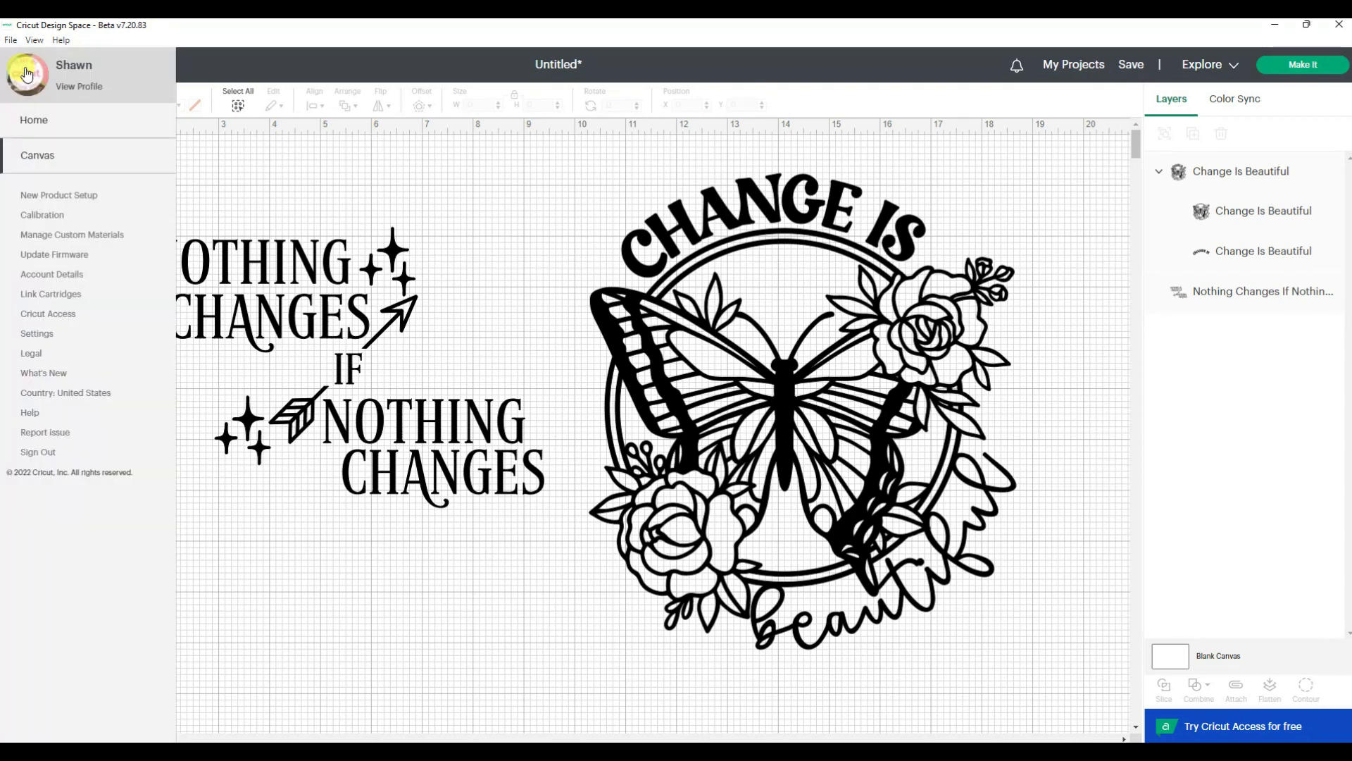
{"action": "left_click", "coordinate": [38, 335]}
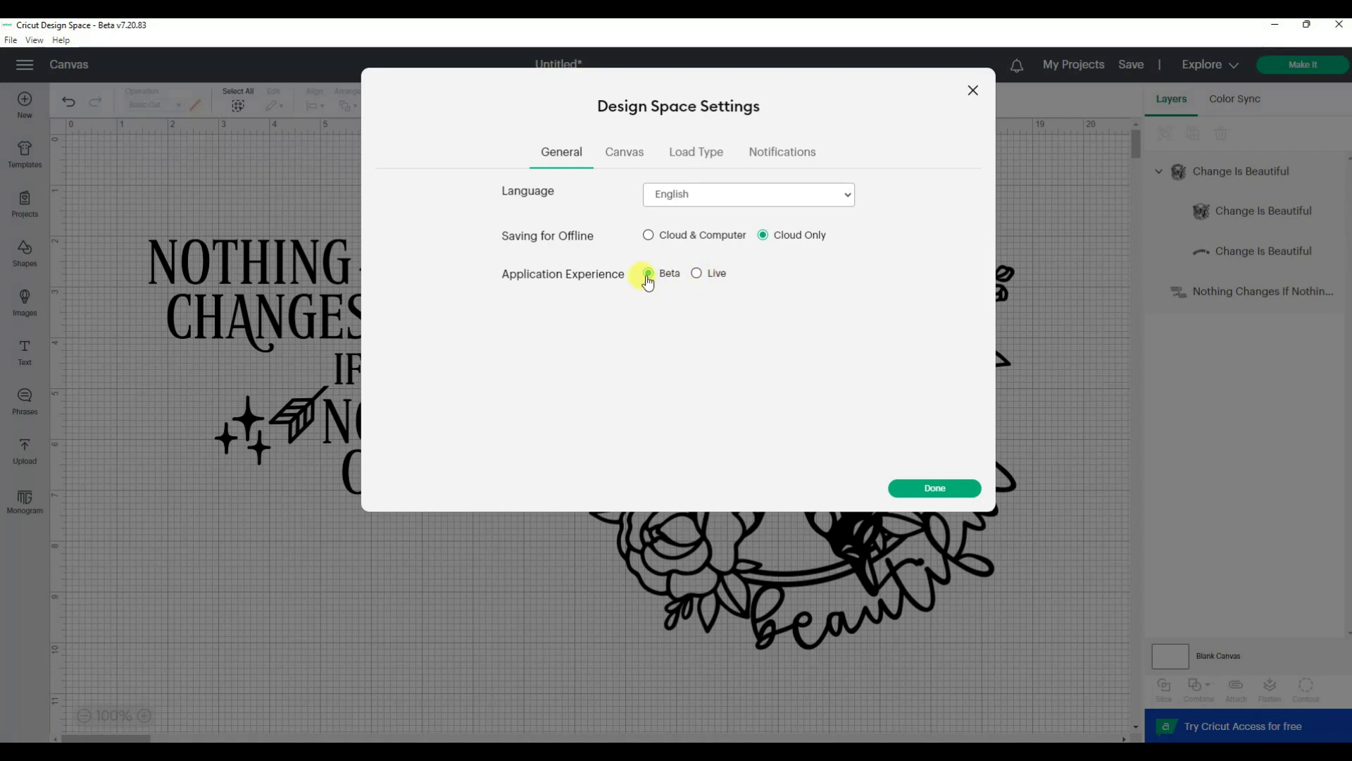
{"action": "left_click", "coordinate": [913, 488]}
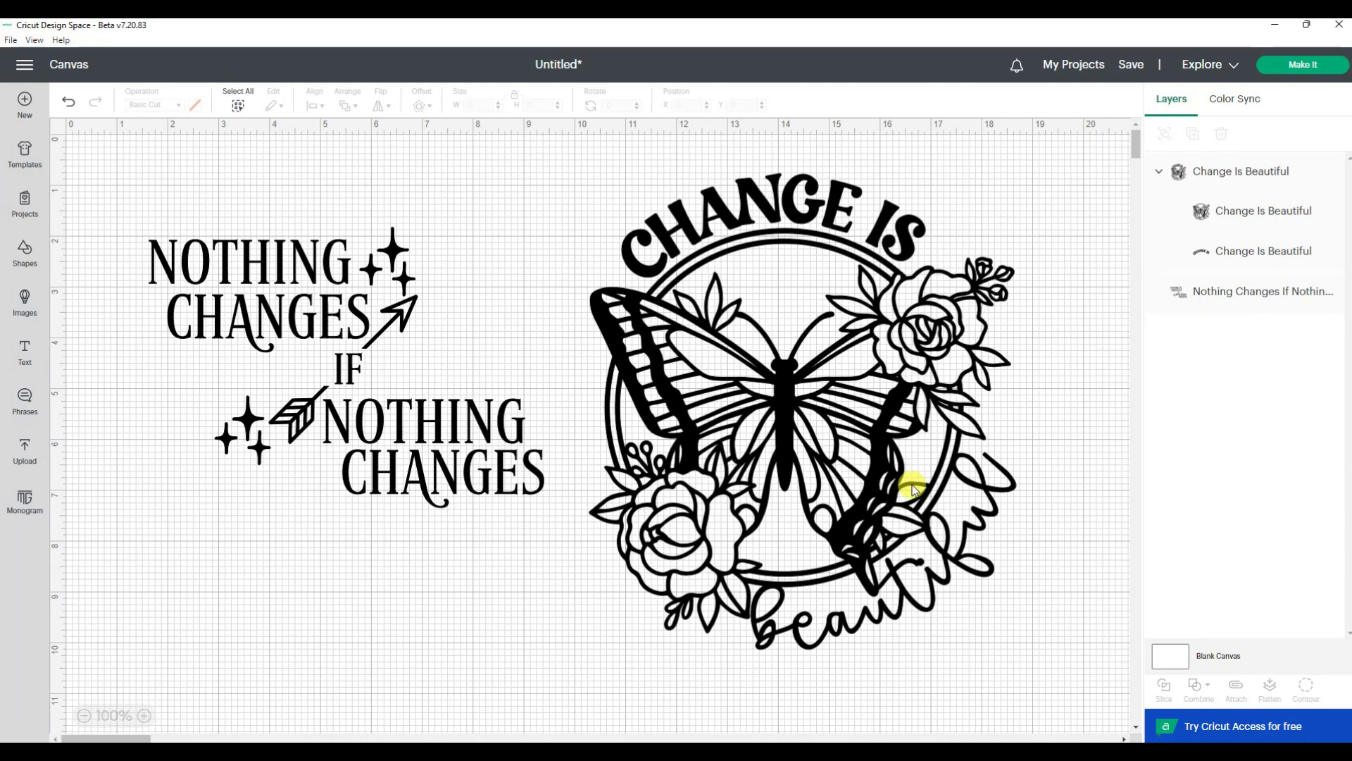
Select the Change Is Beautiful butterfly design and review the editing commands available for it
{"action": "left_click", "coordinate": [886, 381]}
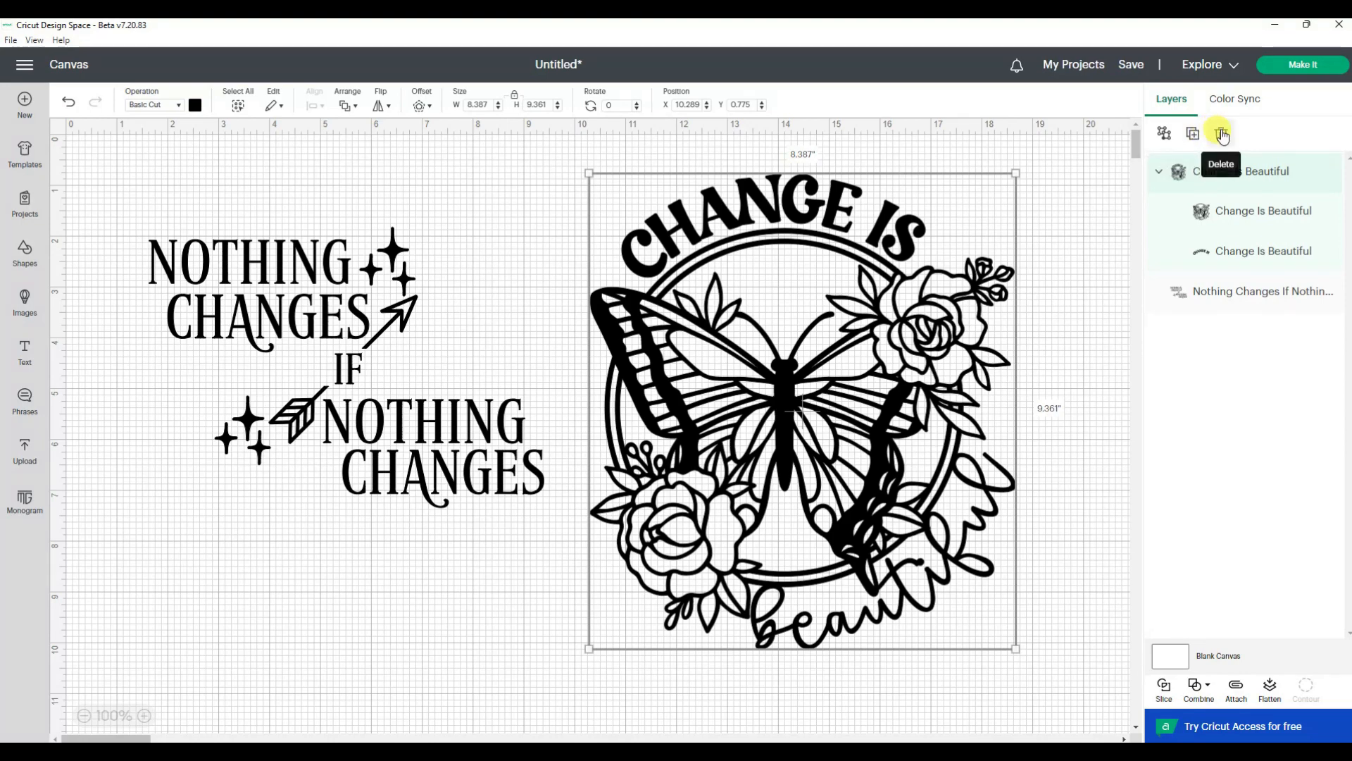
{"action": "right_click", "coordinate": [872, 240]}
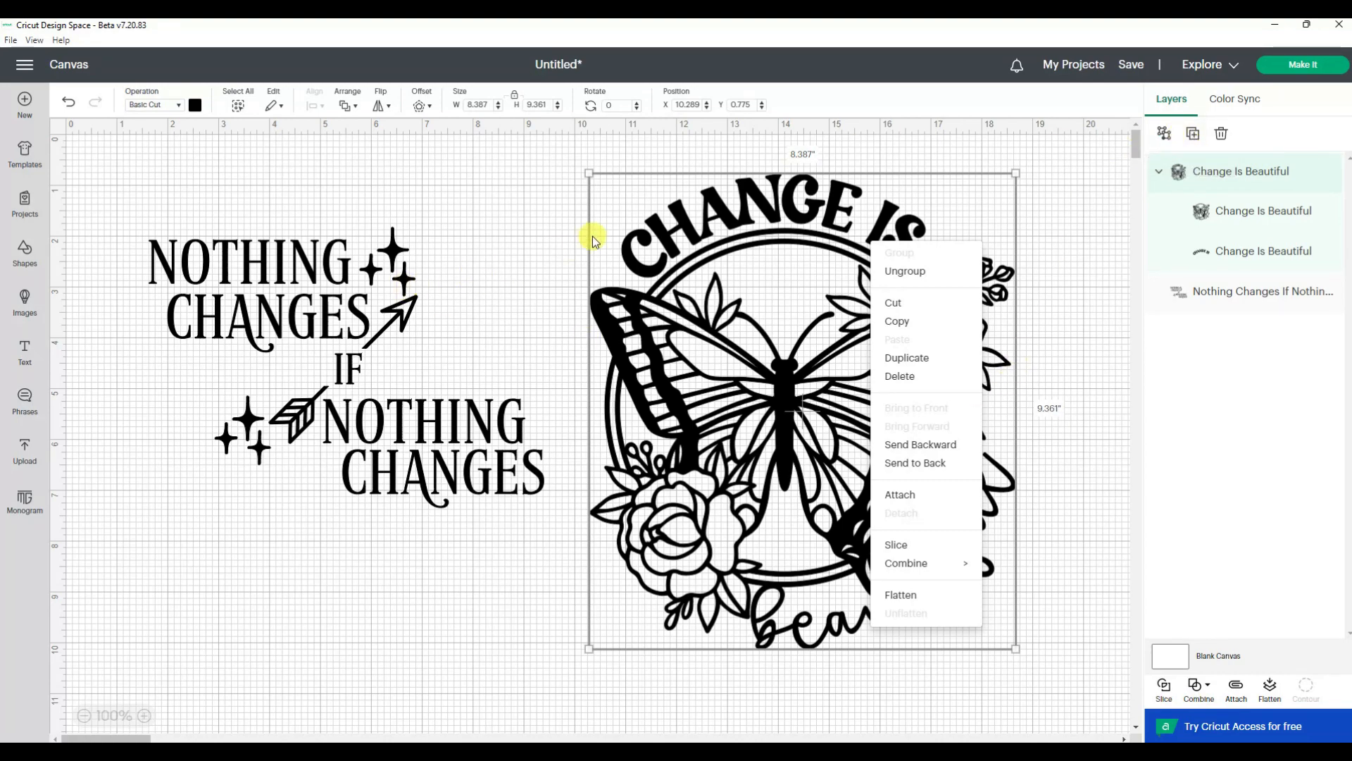
{"action": "left_click", "coordinate": [721, 269]}
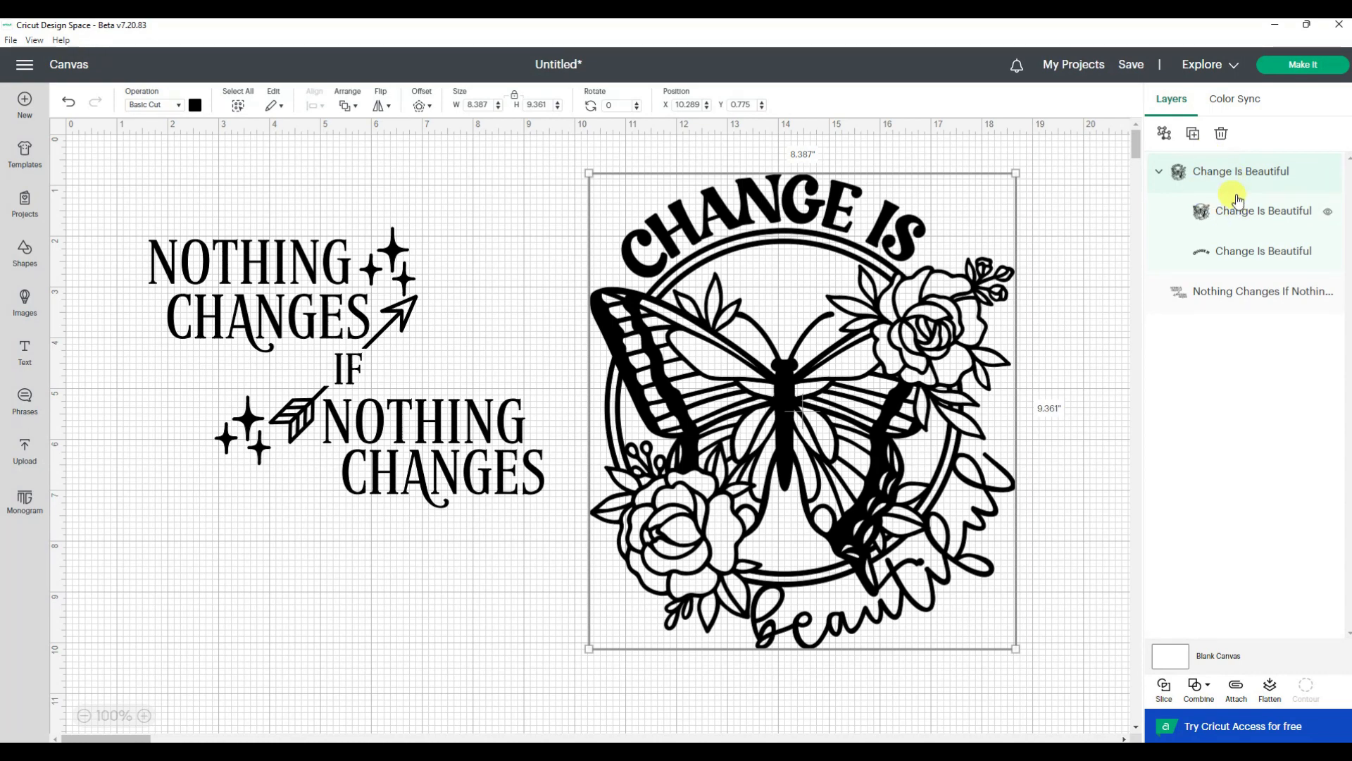
Switch the Change Is Beautiful design's operation to Pen and back to Basic Cut
{"action": "left_click", "coordinate": [158, 108]}
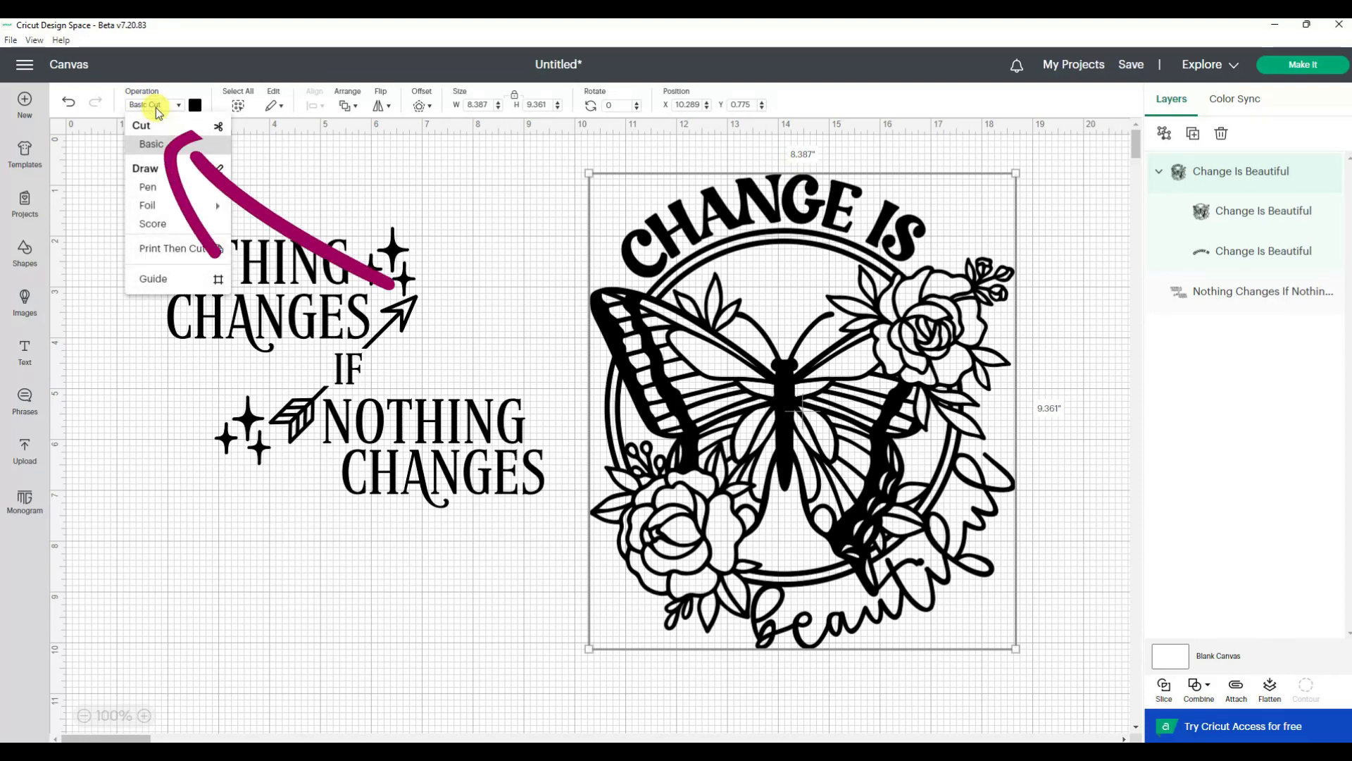
{"action": "left_click", "coordinate": [166, 195]}
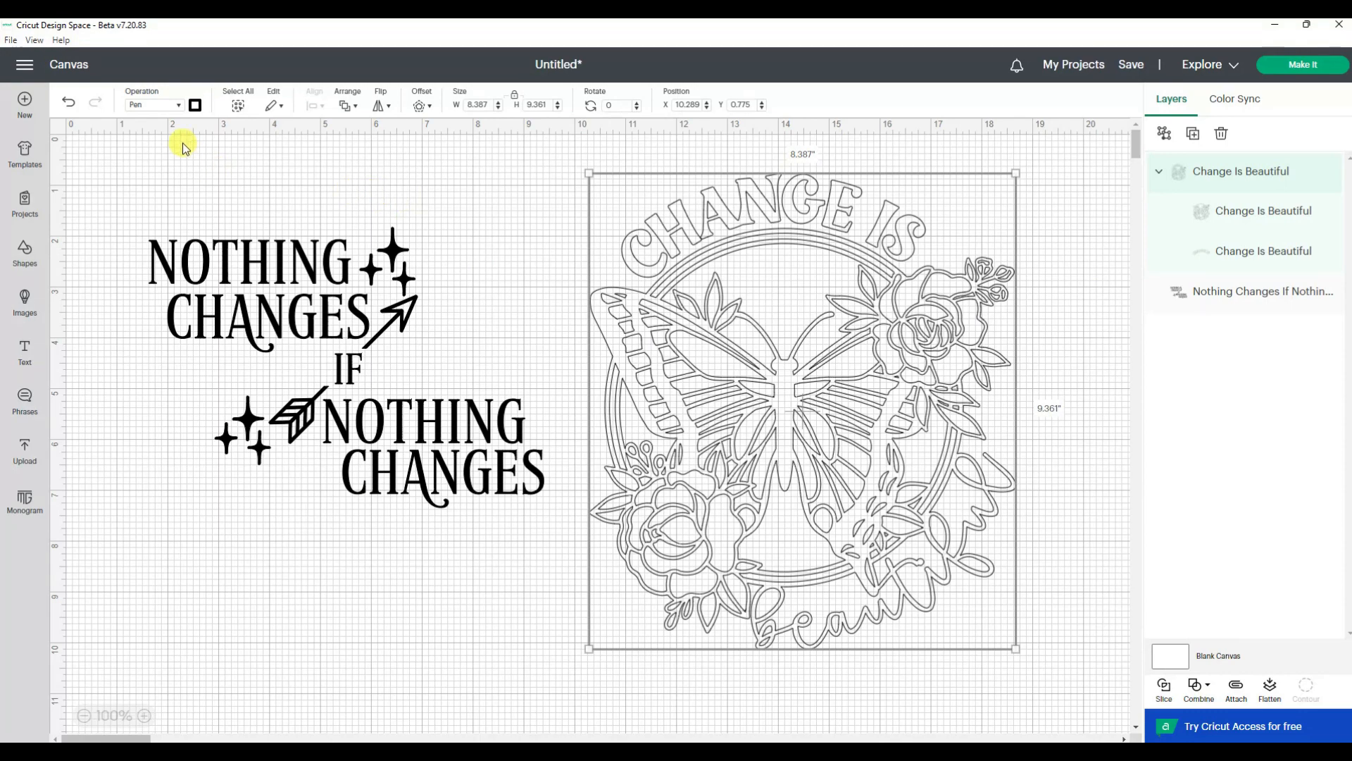
{"action": "left_click", "coordinate": [153, 104]}
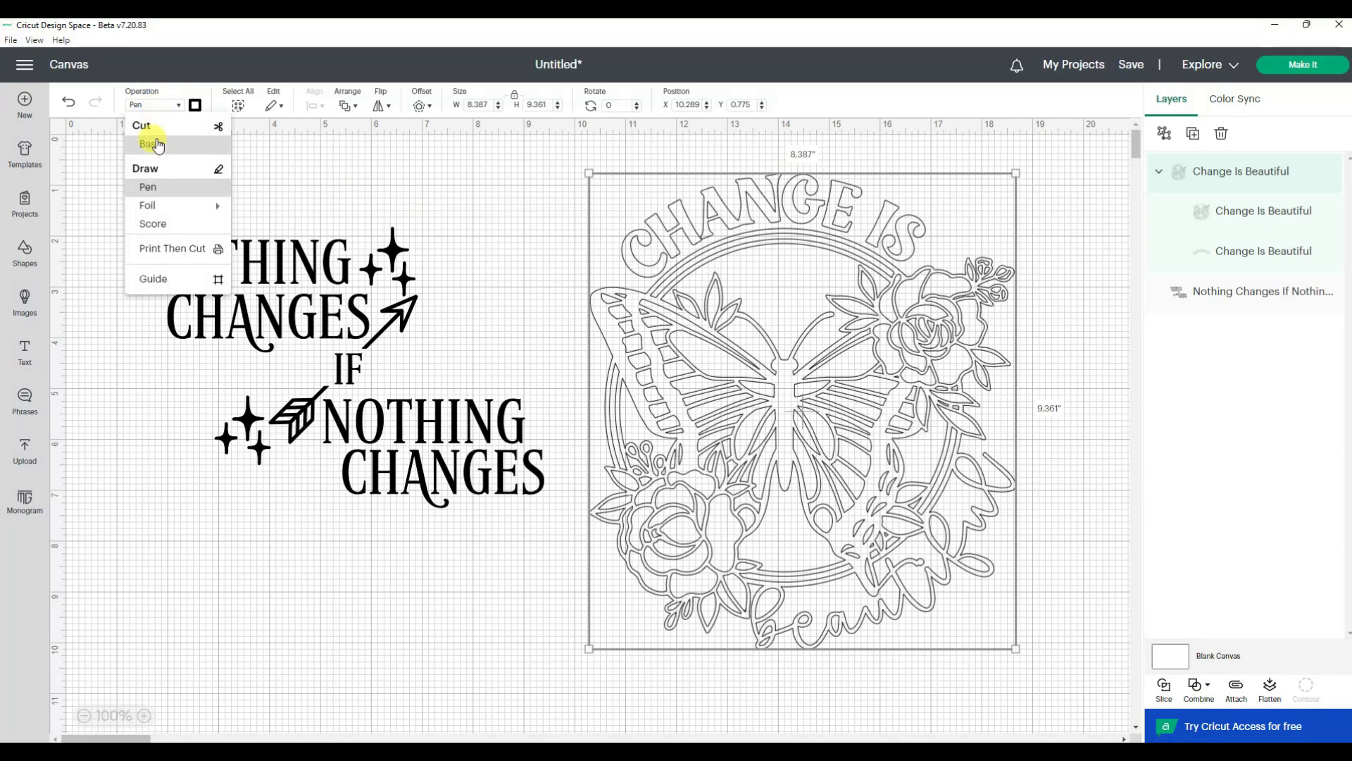
{"action": "left_click", "coordinate": [156, 145]}
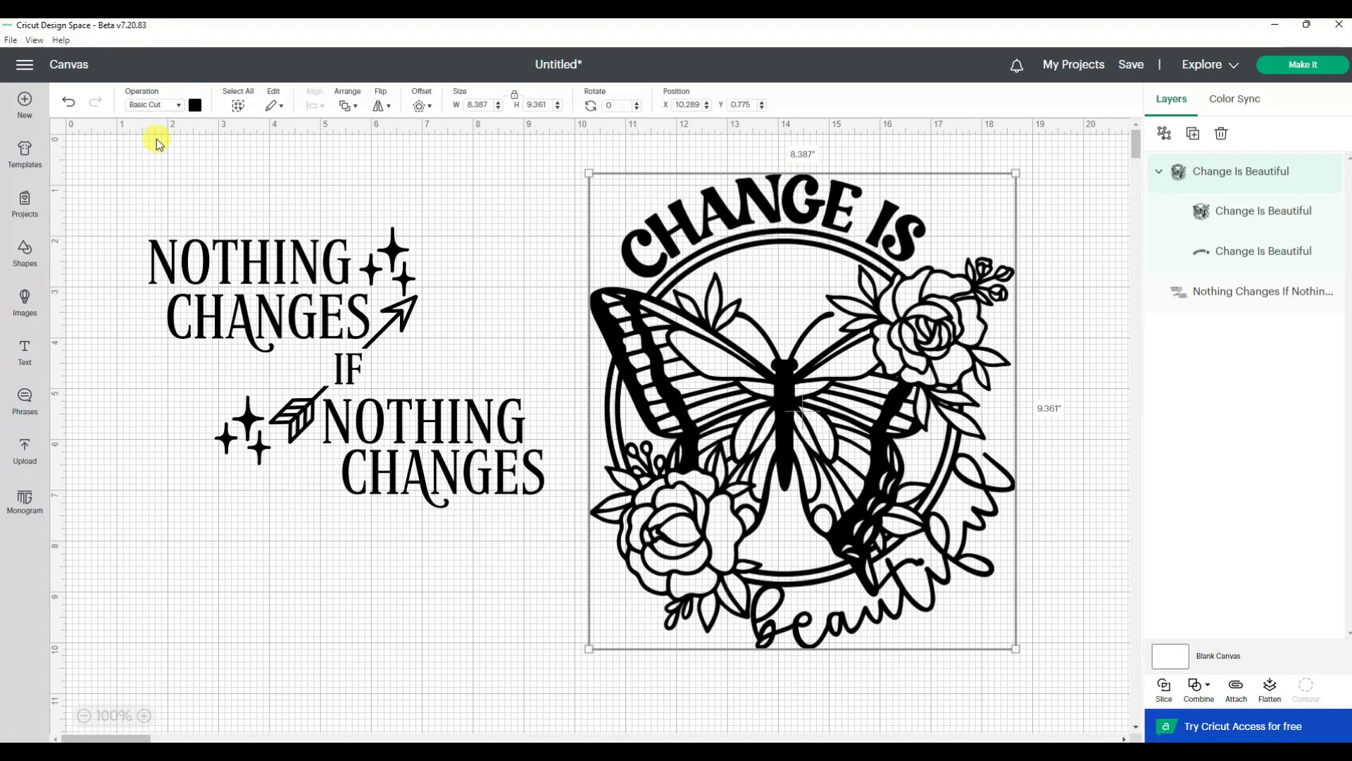
Hide the Nothing Changes If Nothing Changes design and move the butterfly design to about X 4.86, Y 0.78 inches
{"action": "left_click", "coordinate": [472, 423]}
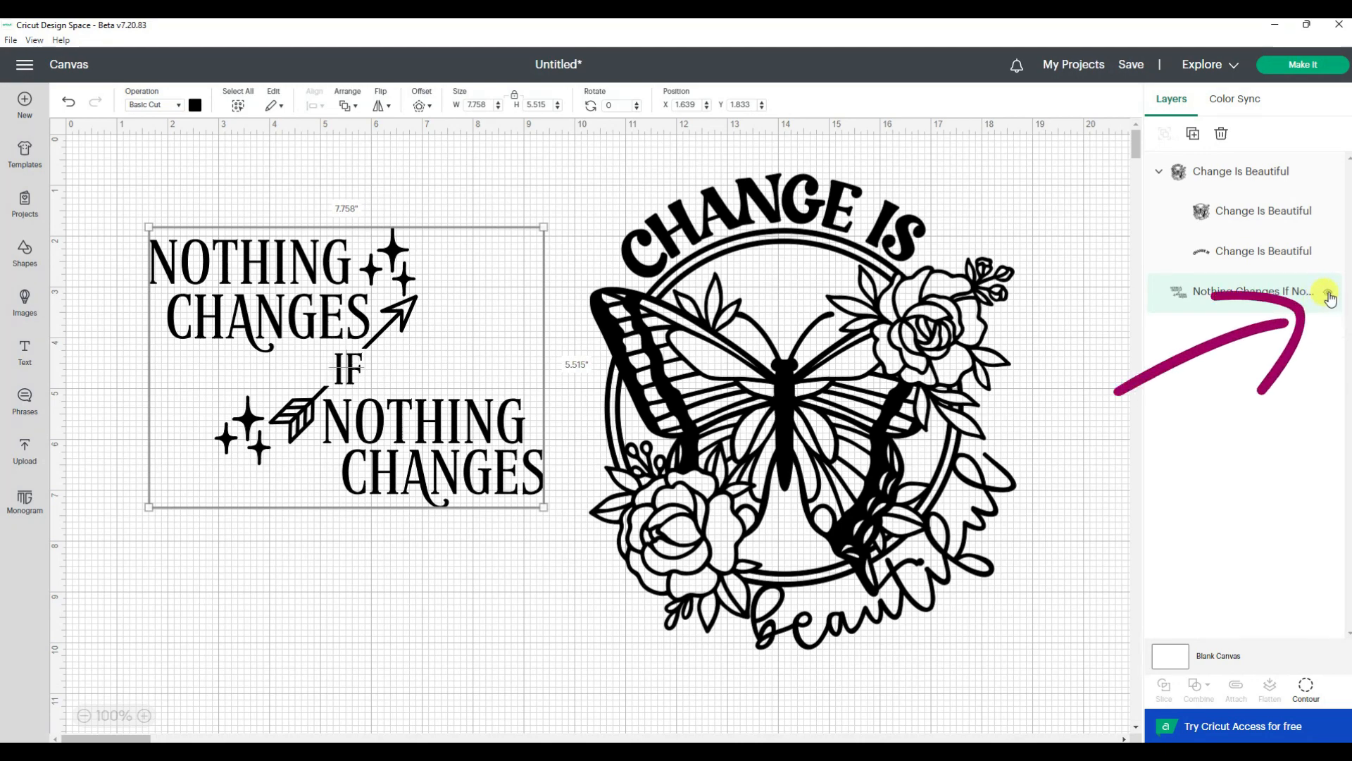
{"action": "left_click", "coordinate": [1328, 296]}
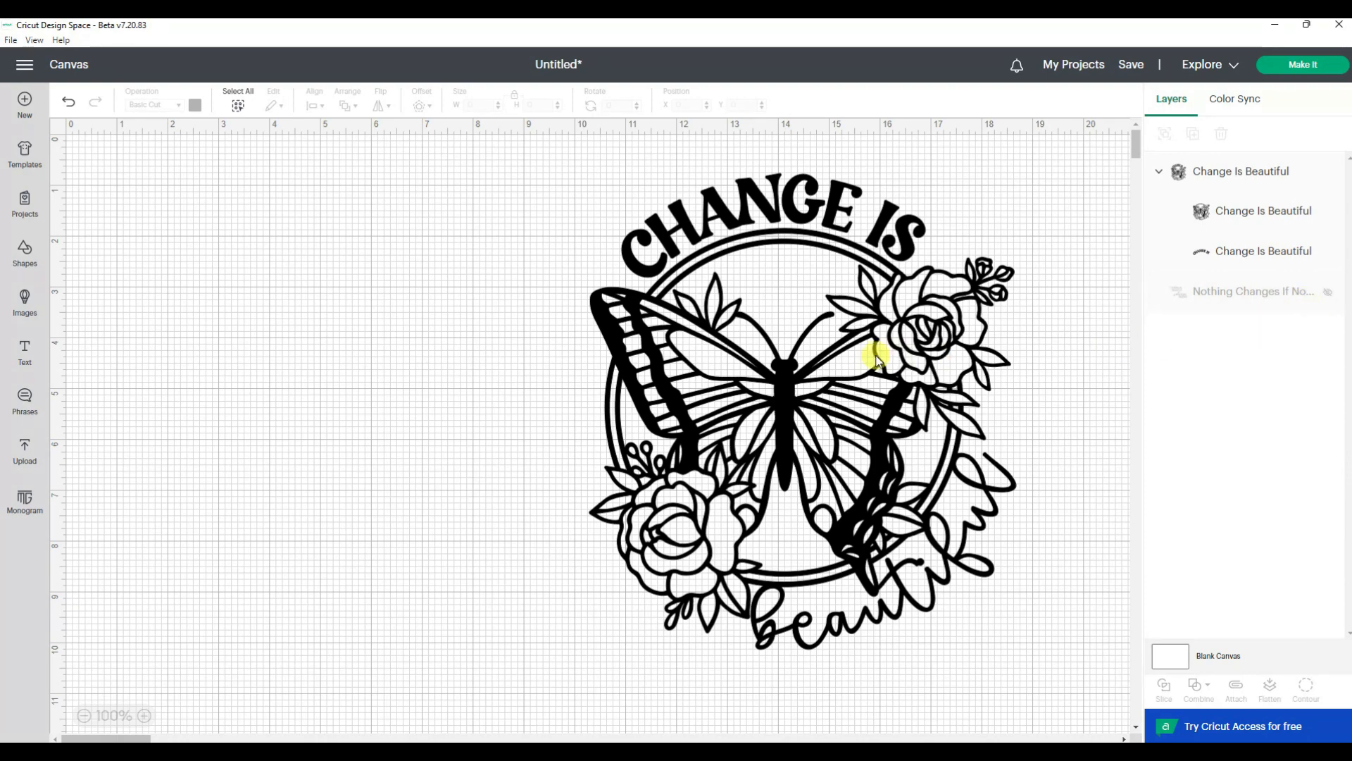
{"action": "left_click_drag", "start_coordinate": [875, 359], "coordinate": [592, 359]}
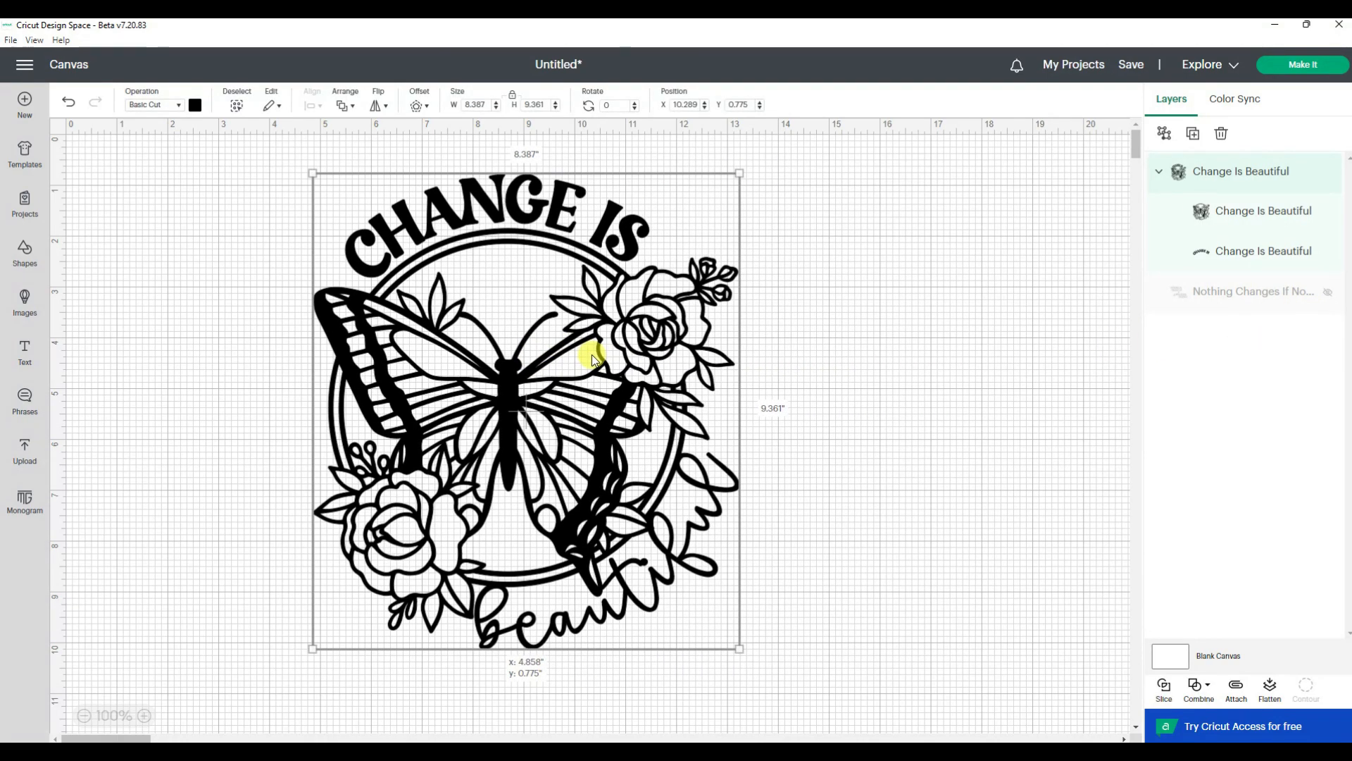
Ungroup the Change Is Beautiful design into its separate butterfly and arched text layers
{"action": "left_click", "coordinate": [1239, 215]}
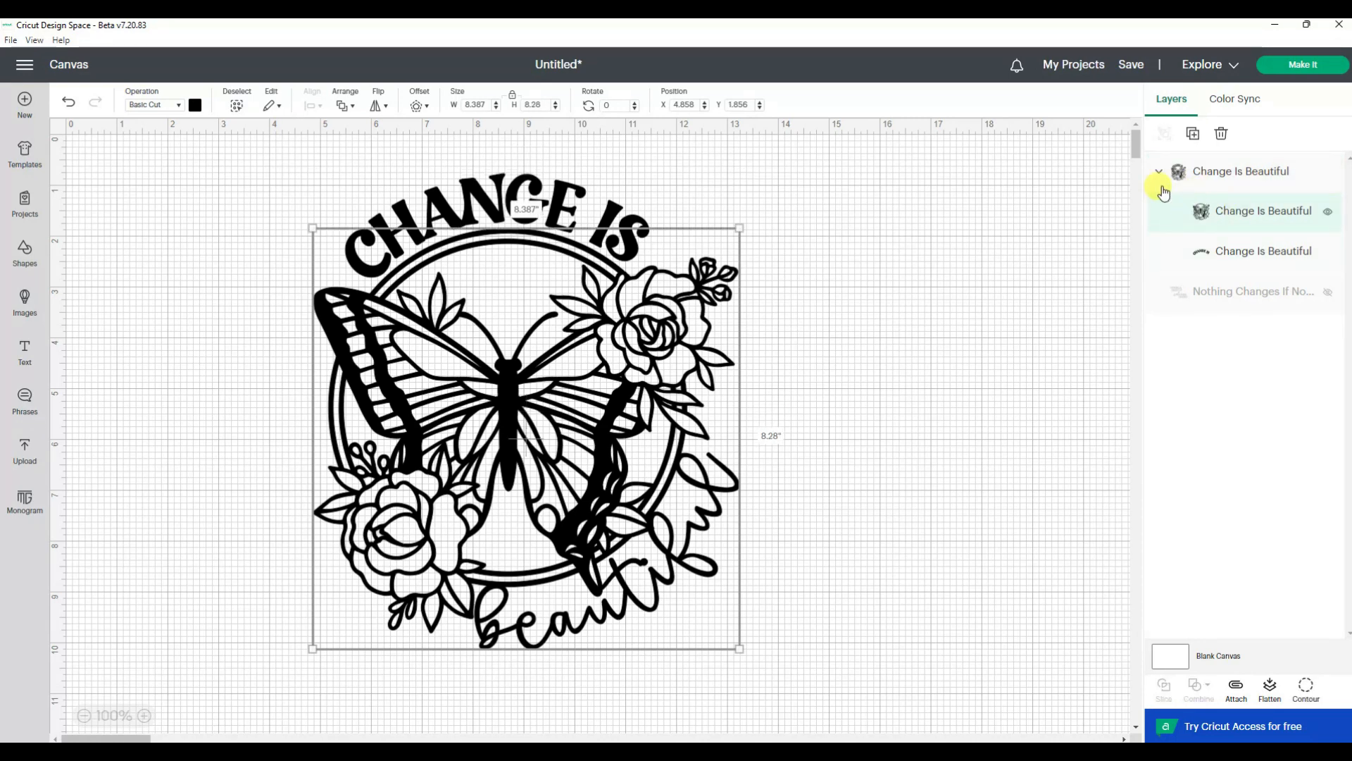
{"action": "left_click", "coordinate": [590, 221]}
{"action": "left_click", "coordinate": [627, 310]}
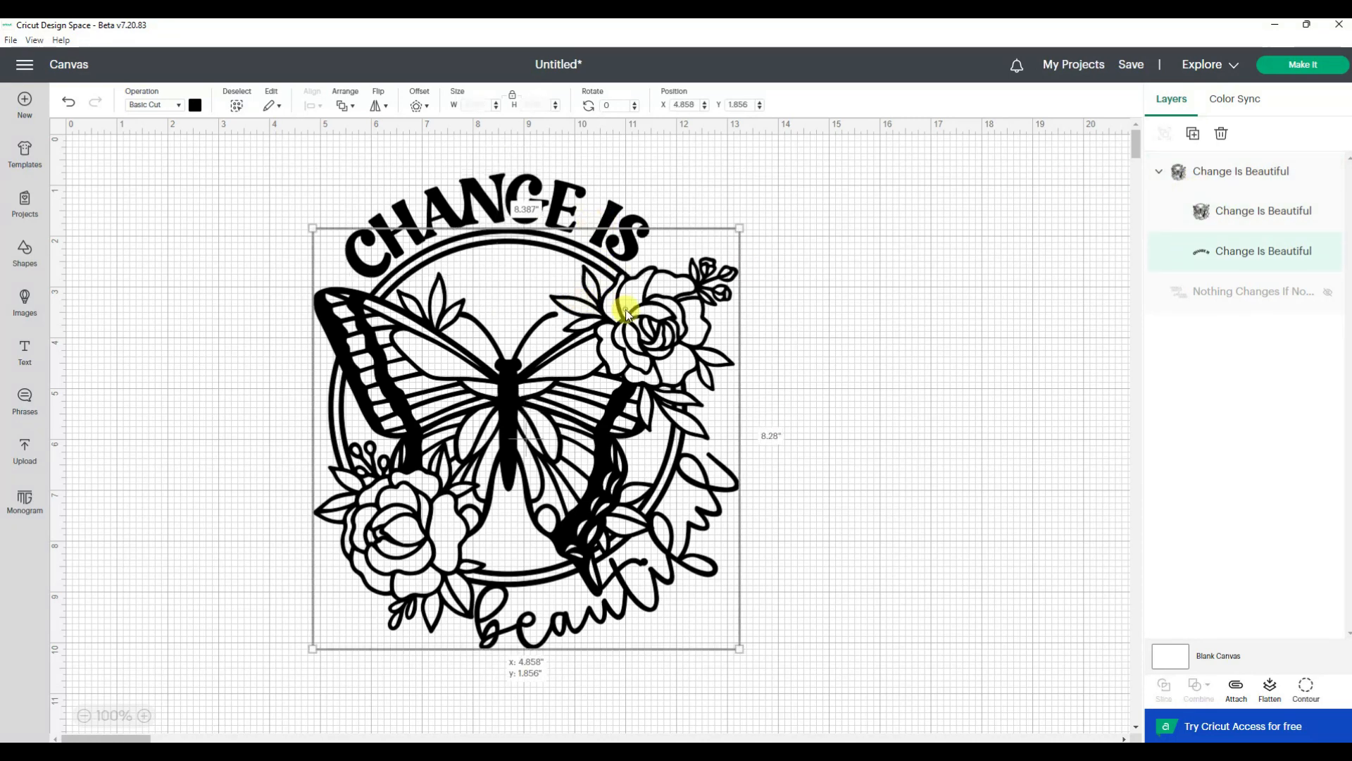
{"action": "left_click", "coordinate": [1201, 174]}
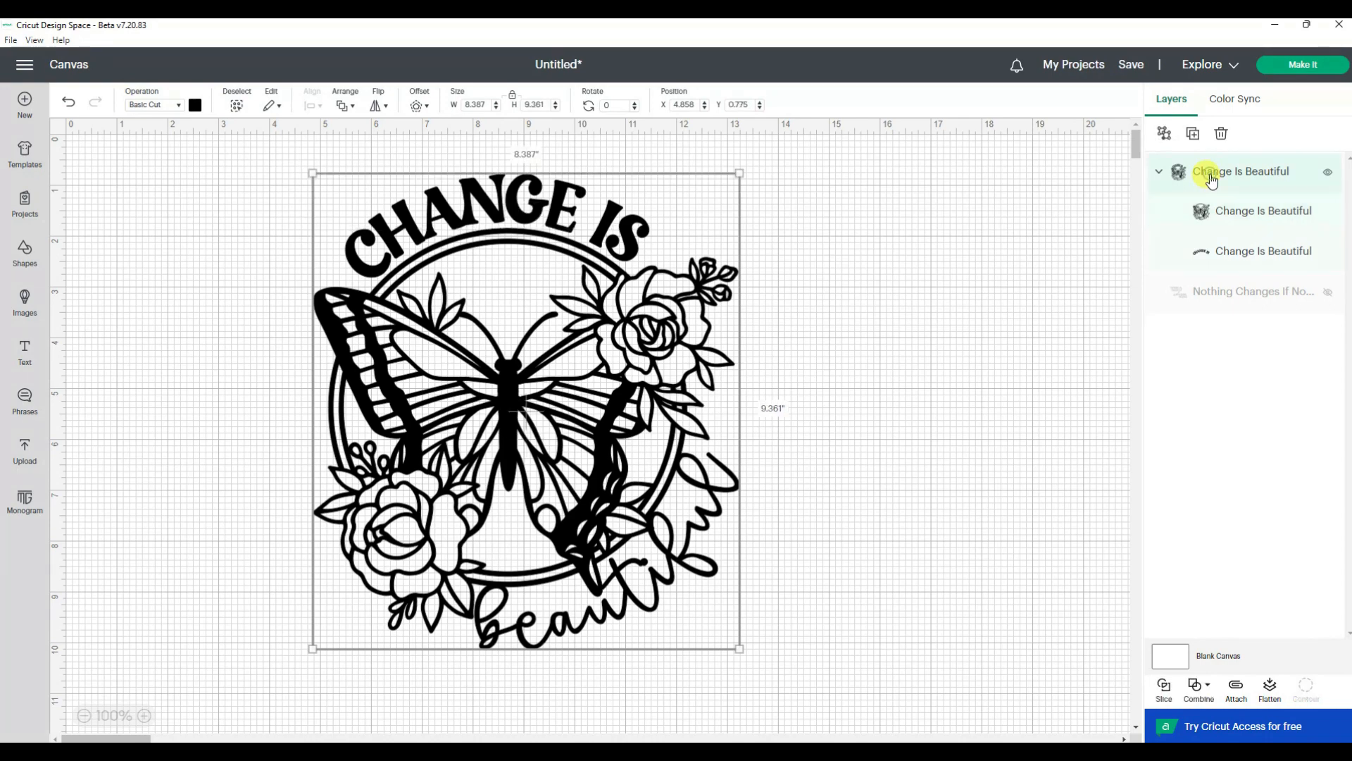
{"action": "left_click", "coordinate": [1163, 135]}
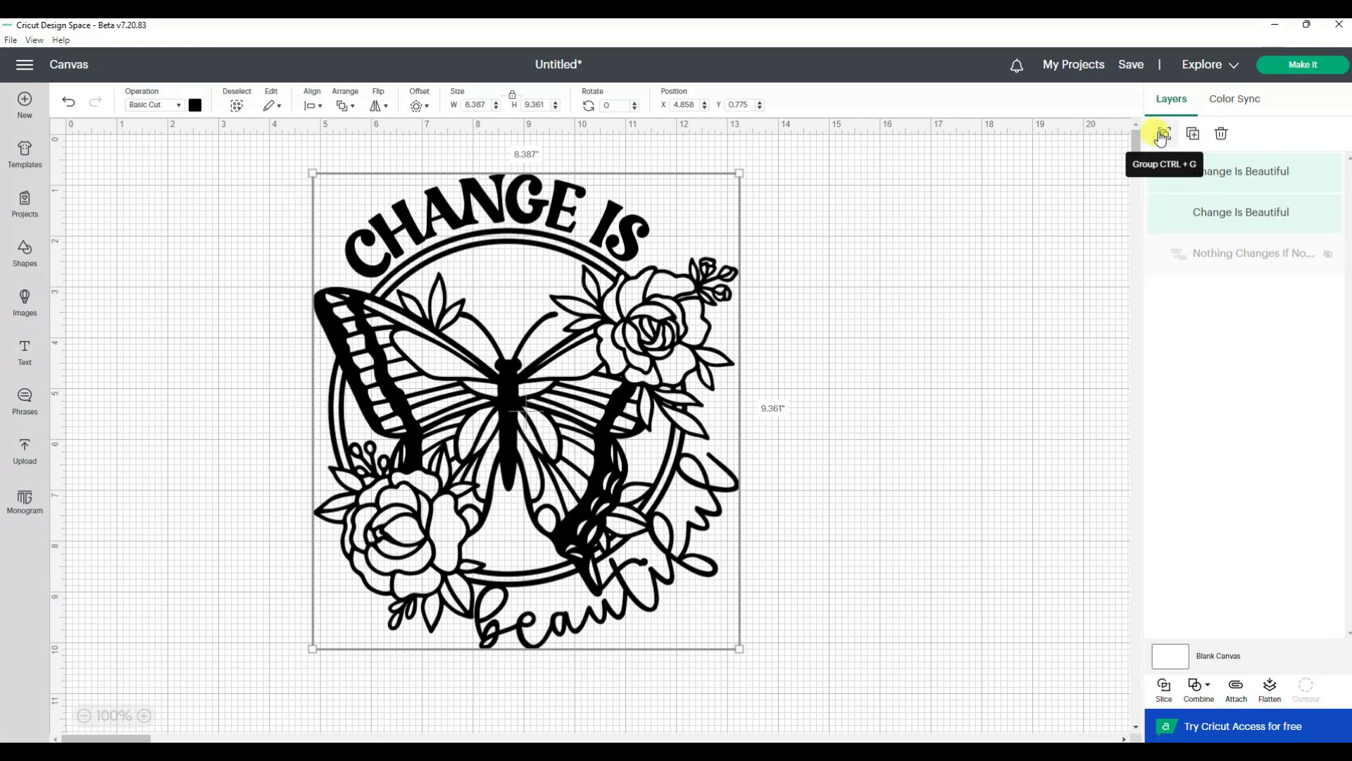
Rename the layer holding the arched text as "Change is"
{"action": "left_click", "coordinate": [1211, 224]}
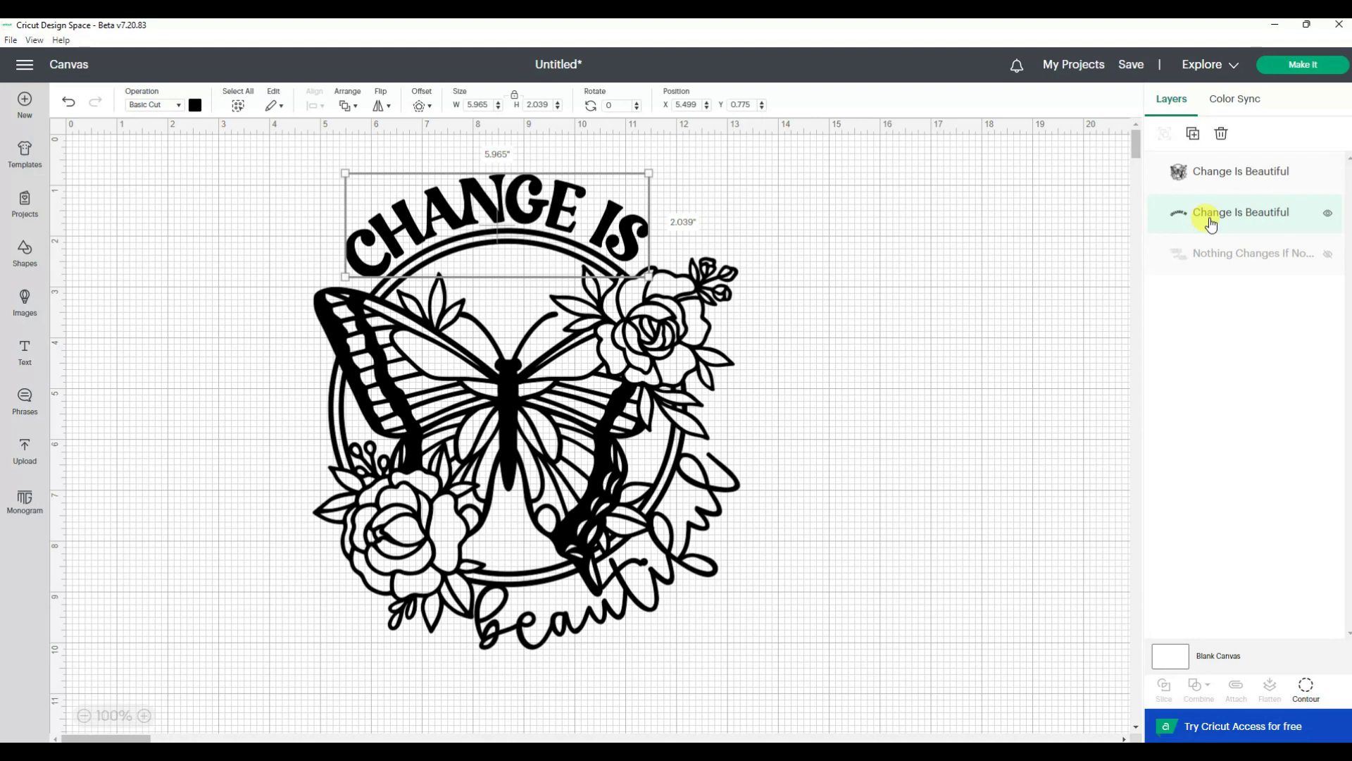
{"action": "left_click", "coordinate": [1232, 179]}
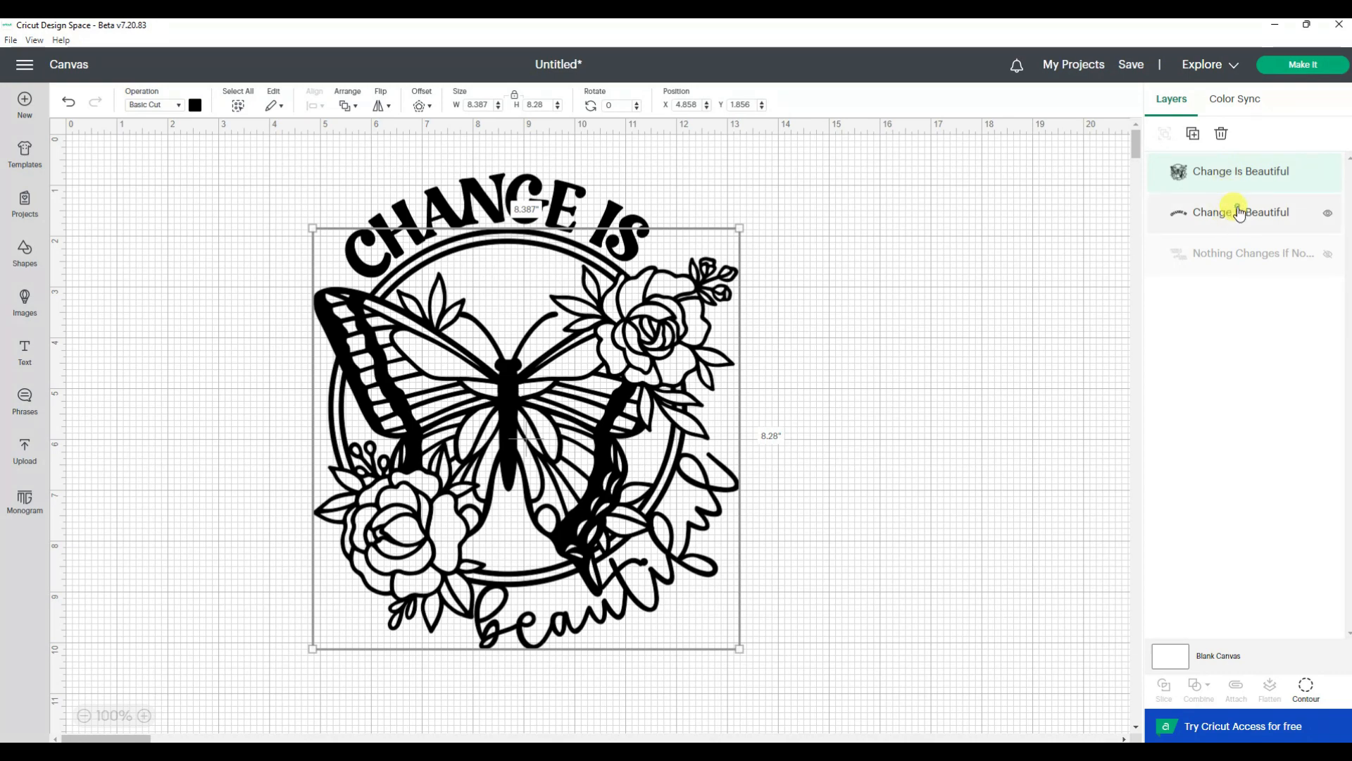
{"action": "left_click", "coordinate": [1240, 213]}
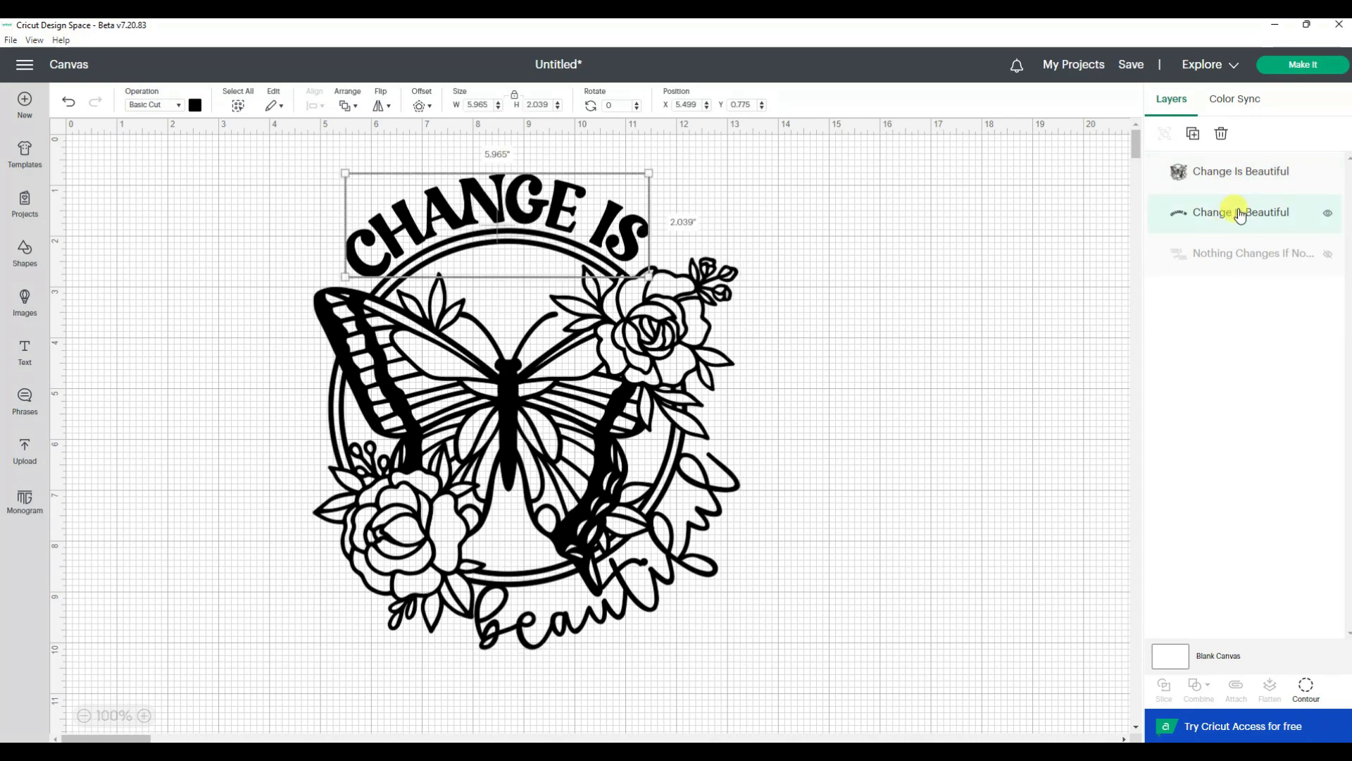
{"action": "right_click", "coordinate": [1240, 214]}
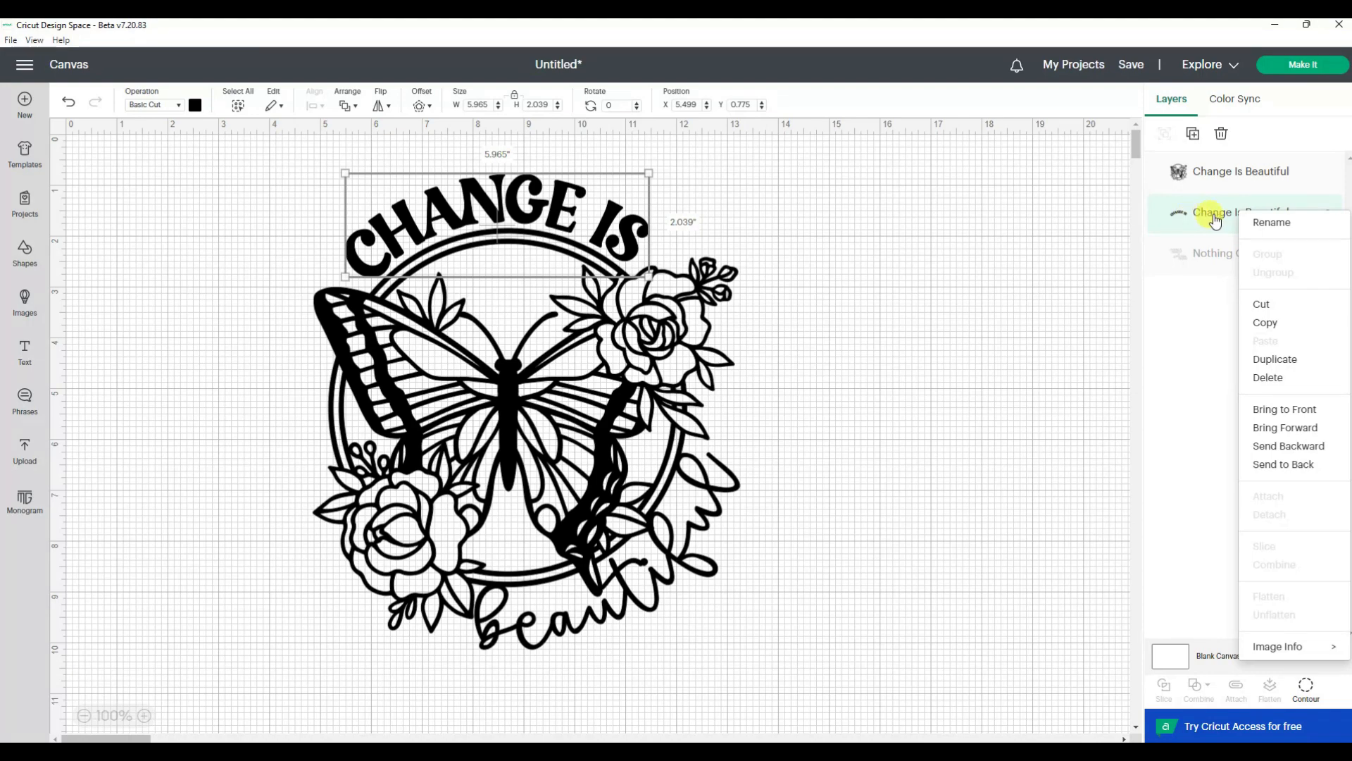
{"action": "left_click", "coordinate": [1279, 221]}
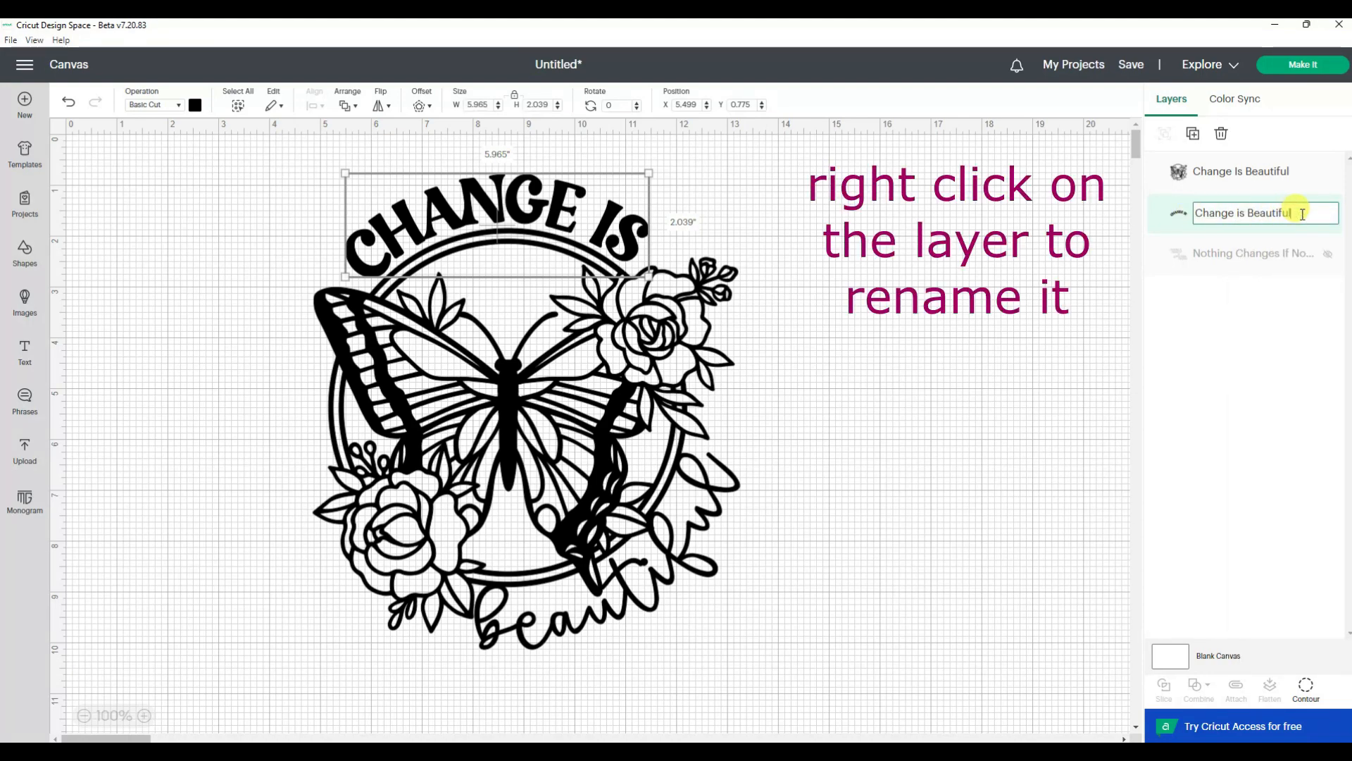
{"action": "key", "text": "BackSpace"}
{"action": "key", "text": "BackSpace"}
{"action": "key", "text": "BackSpace"}
{"action": "left_click", "coordinate": [1247, 256]}
{"action": "left_click", "coordinate": [1236, 221]}
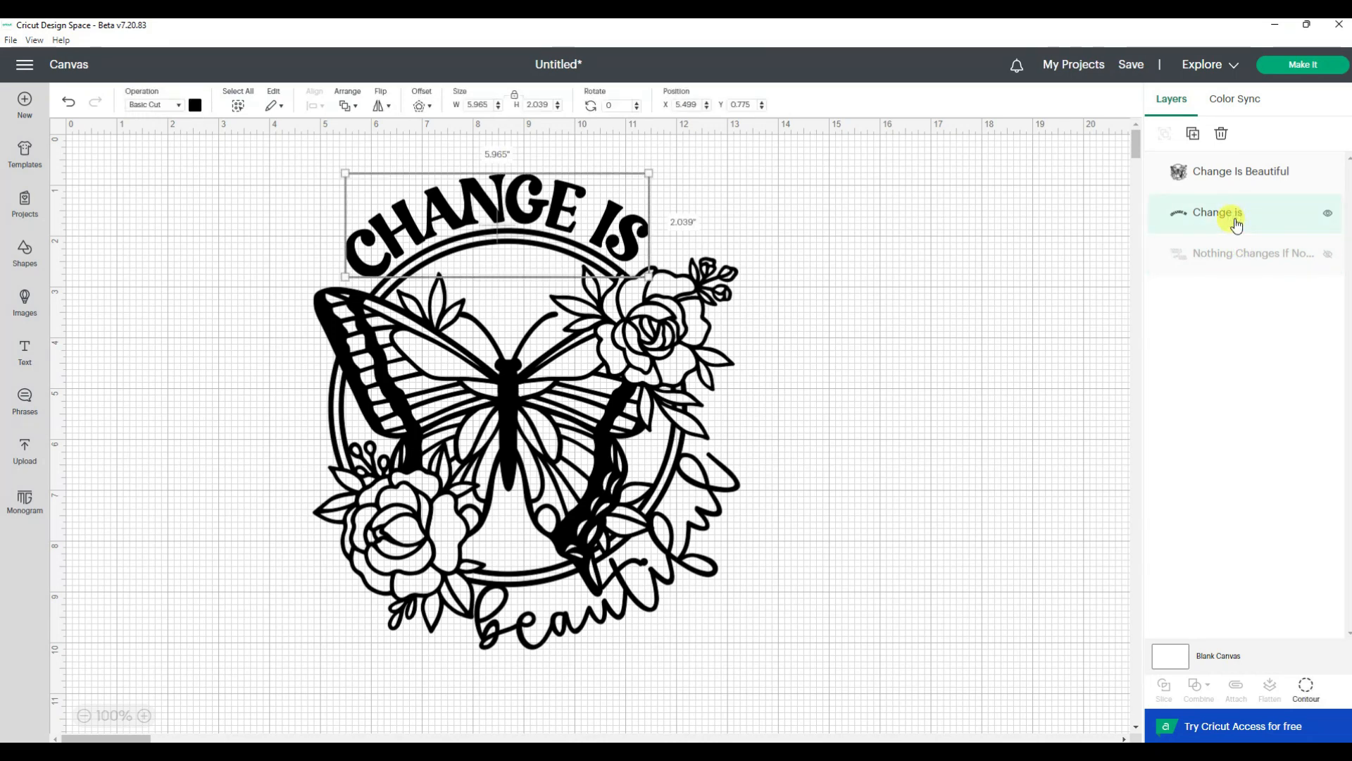
Set the material color of the "Change is" arched text to purple and deselect it
{"action": "left_click", "coordinate": [194, 106]}
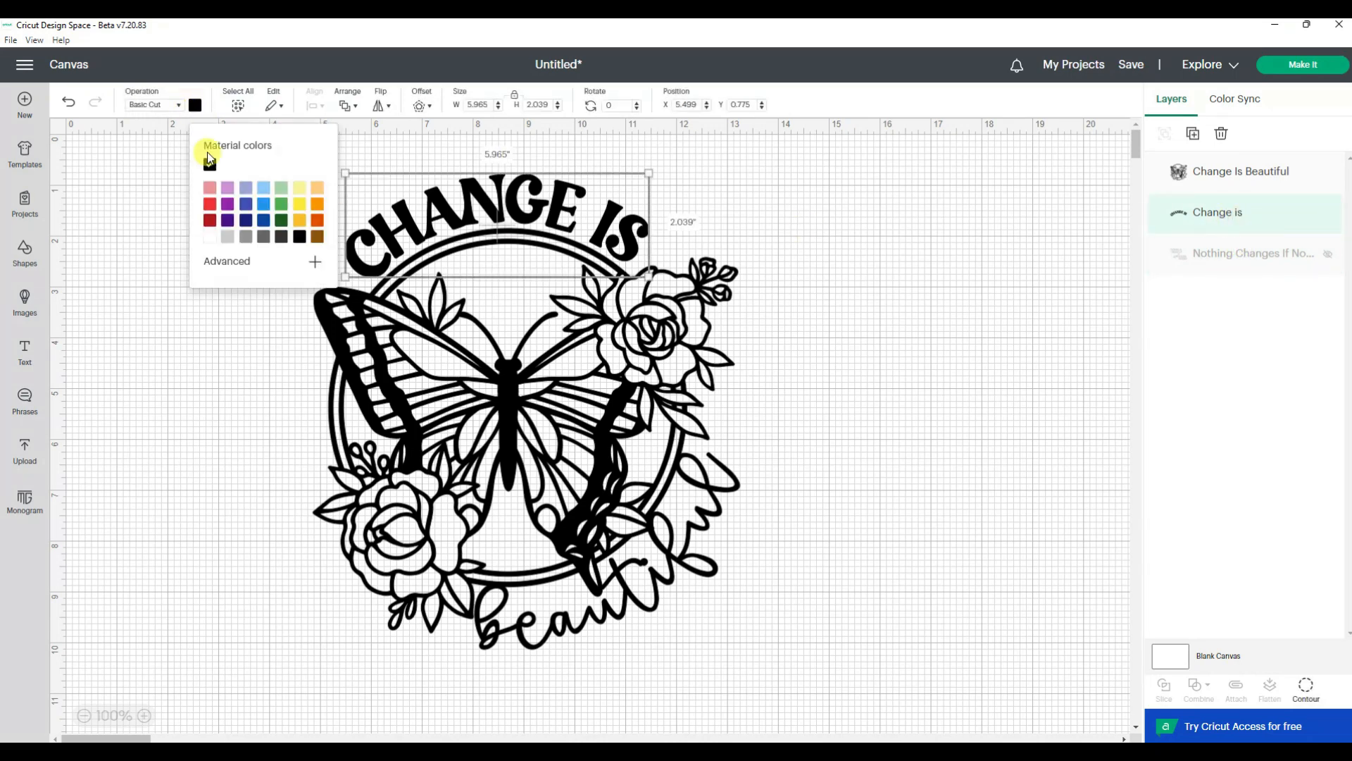
{"action": "left_click", "coordinate": [228, 204]}
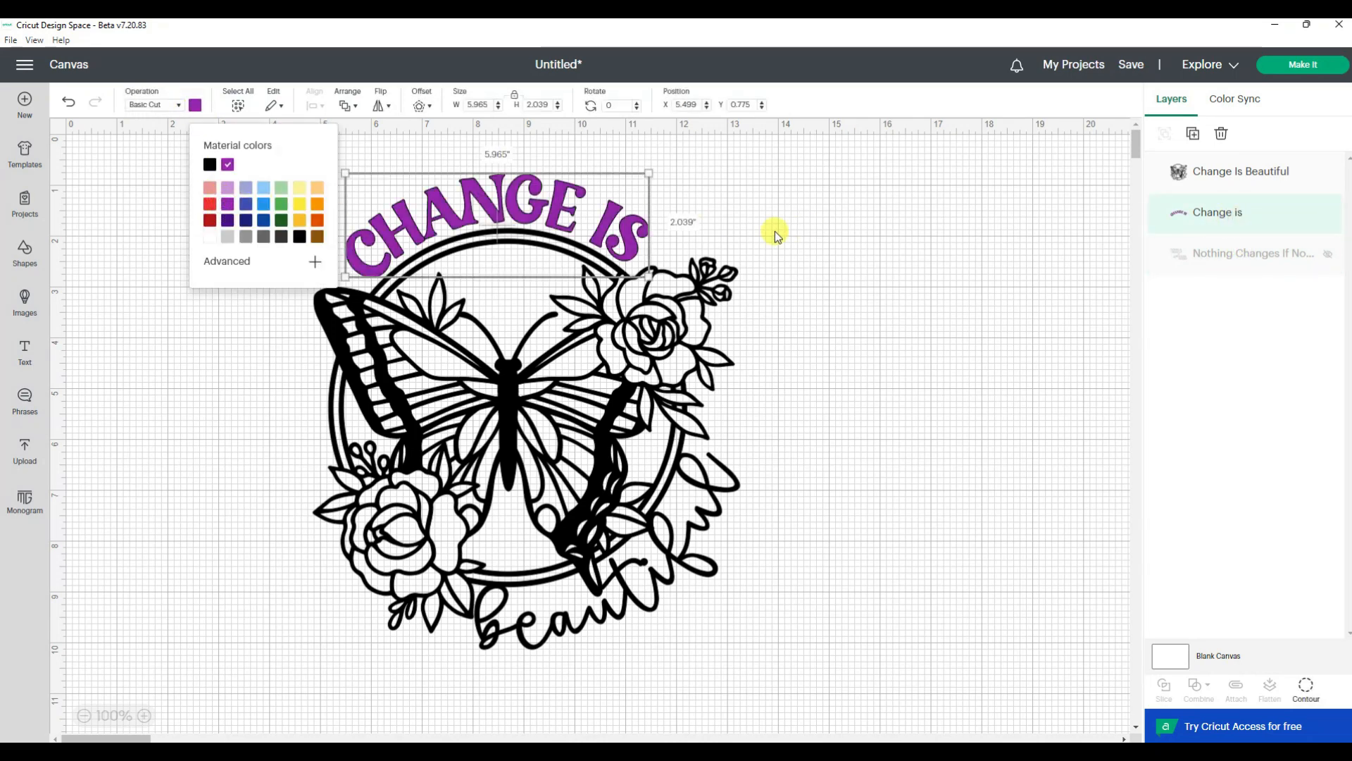
{"action": "left_click", "coordinate": [988, 203]}
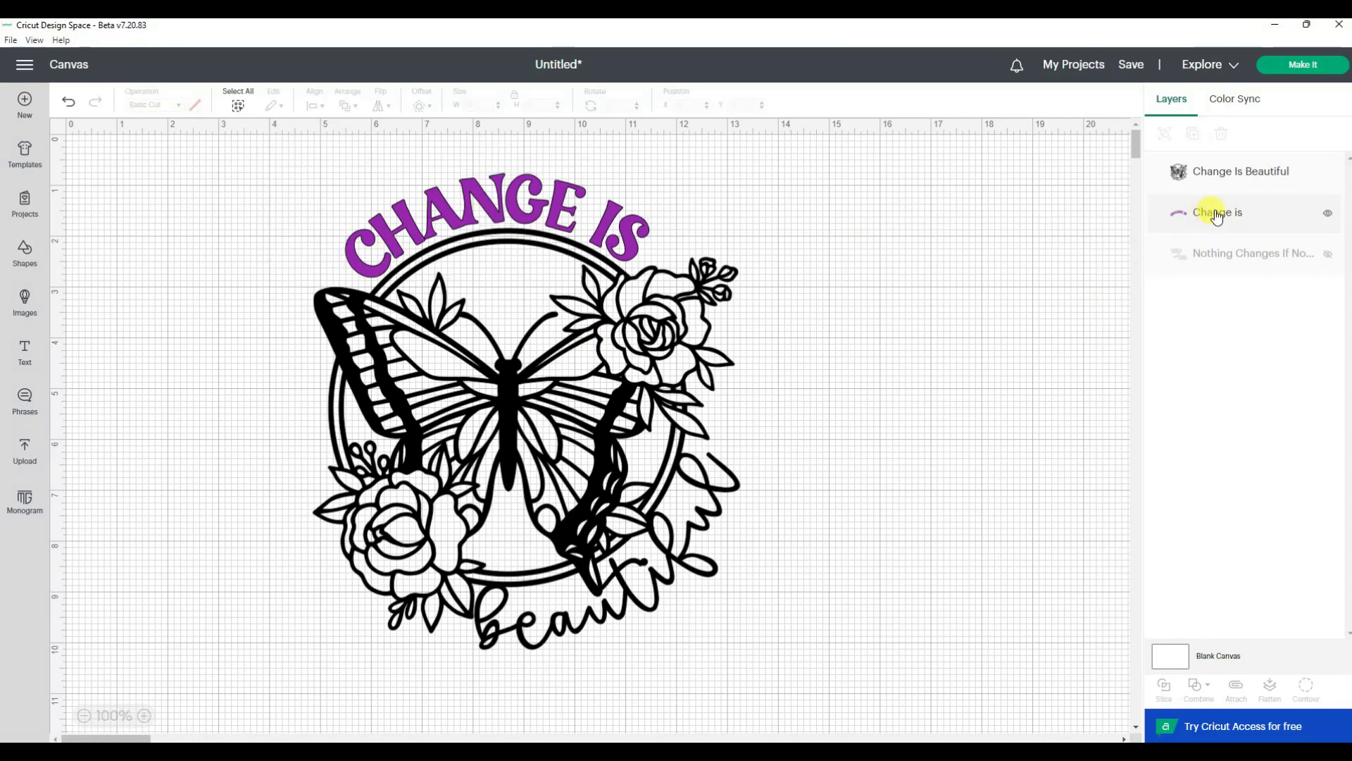
Rename the butterfly and floral layer as "Beautiful flowers and butterfly"
{"action": "left_click", "coordinate": [1230, 181]}
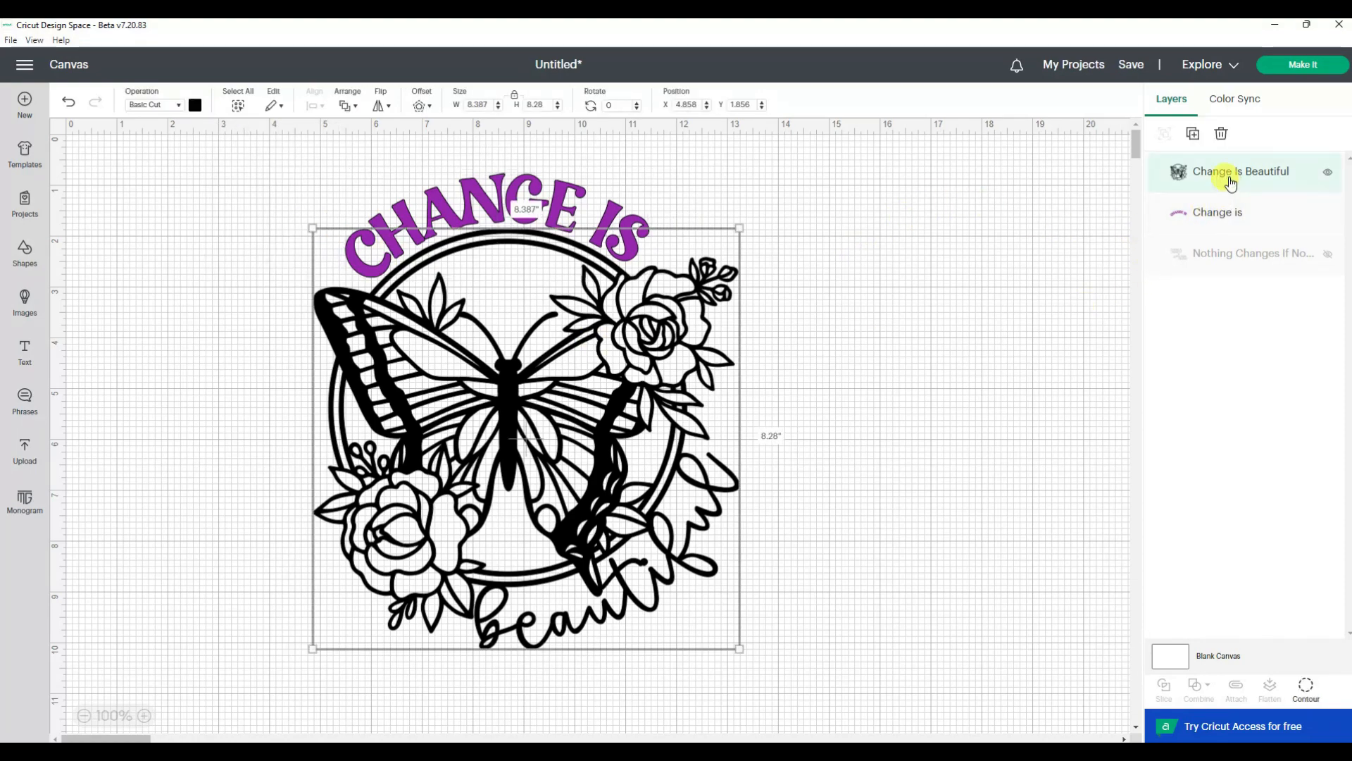
{"action": "right_click", "coordinate": [1230, 181]}
{"action": "left_click", "coordinate": [1251, 190]}
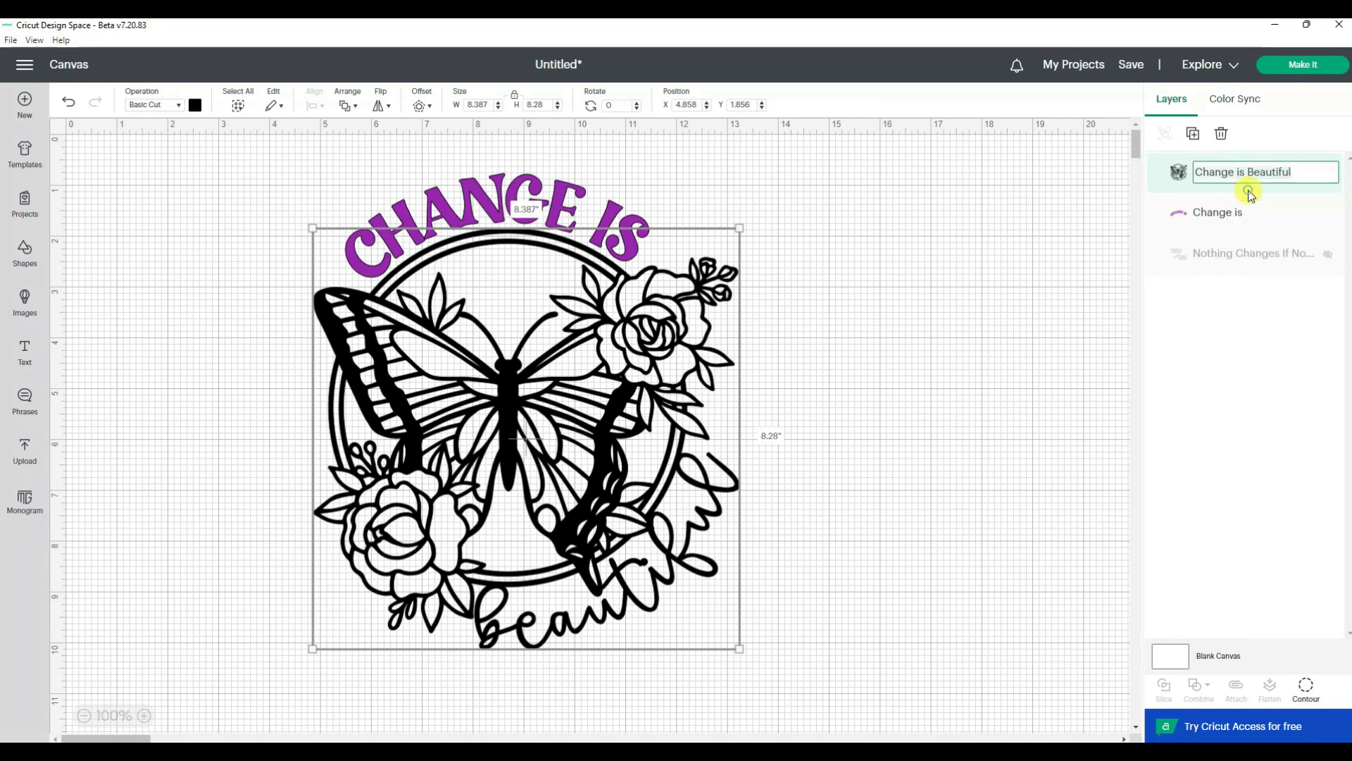
{"action": "left_click", "coordinate": [1249, 175]}
{"action": "key", "text": "BackSpace"}
{"action": "type", "text": "b"}
{"action": "left_click_drag", "start_coordinate": [1248, 175], "coordinate": [1197, 174]}
{"action": "left_click", "coordinate": [1249, 172]}
{"action": "key", "text": "BackSpace"}
{"action": "key", "text": "BackSpace"}
{"action": "key", "text": "BackSpace"}
{"action": "key", "text": "BackSpace"}
{"action": "key", "text": "BackSpace"}
{"action": "key", "text": "BackSpace"}
{"action": "key", "text": "BackSpace"}
{"action": "key", "text": "BackSpace"}
{"action": "key", "text": "BackSpace"}
{"action": "key", "text": "BackSpace"}
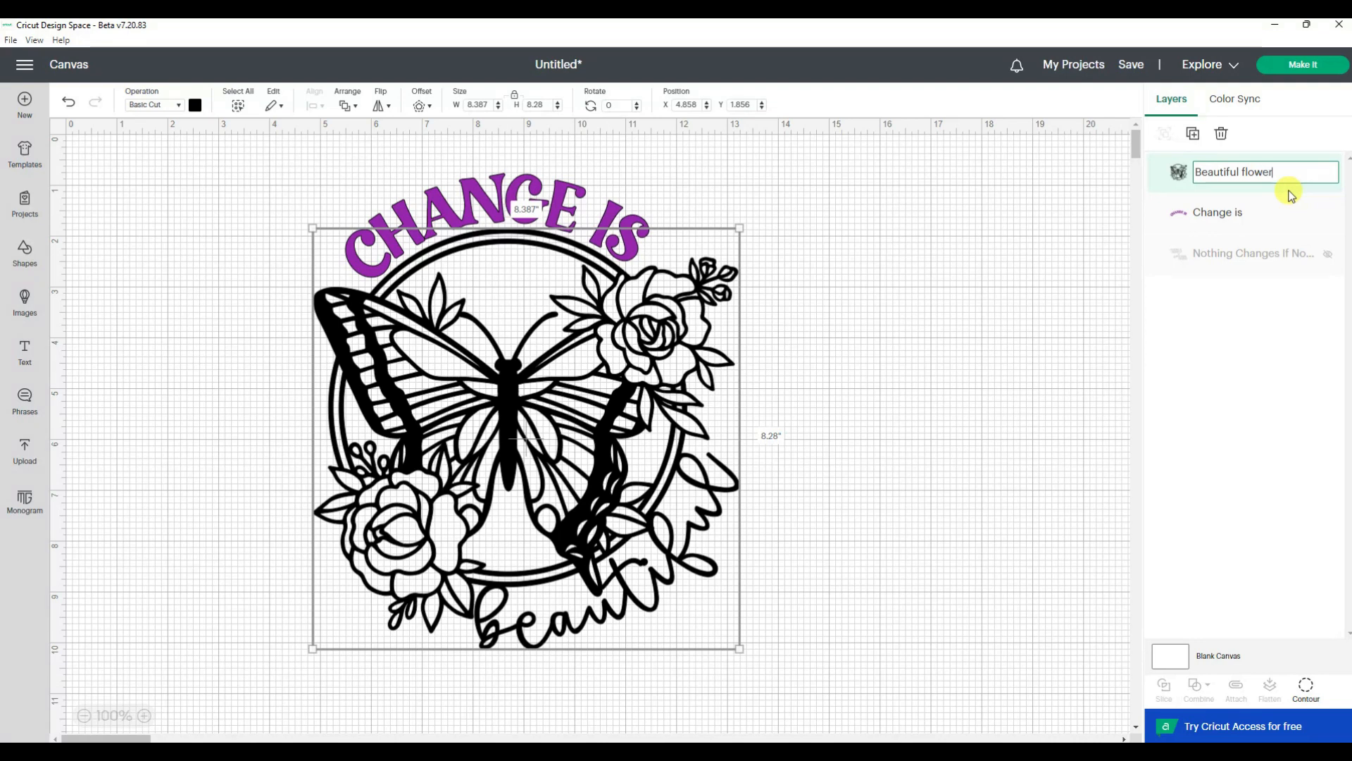
{"action": "type", "text": "flowers and butterfly"}
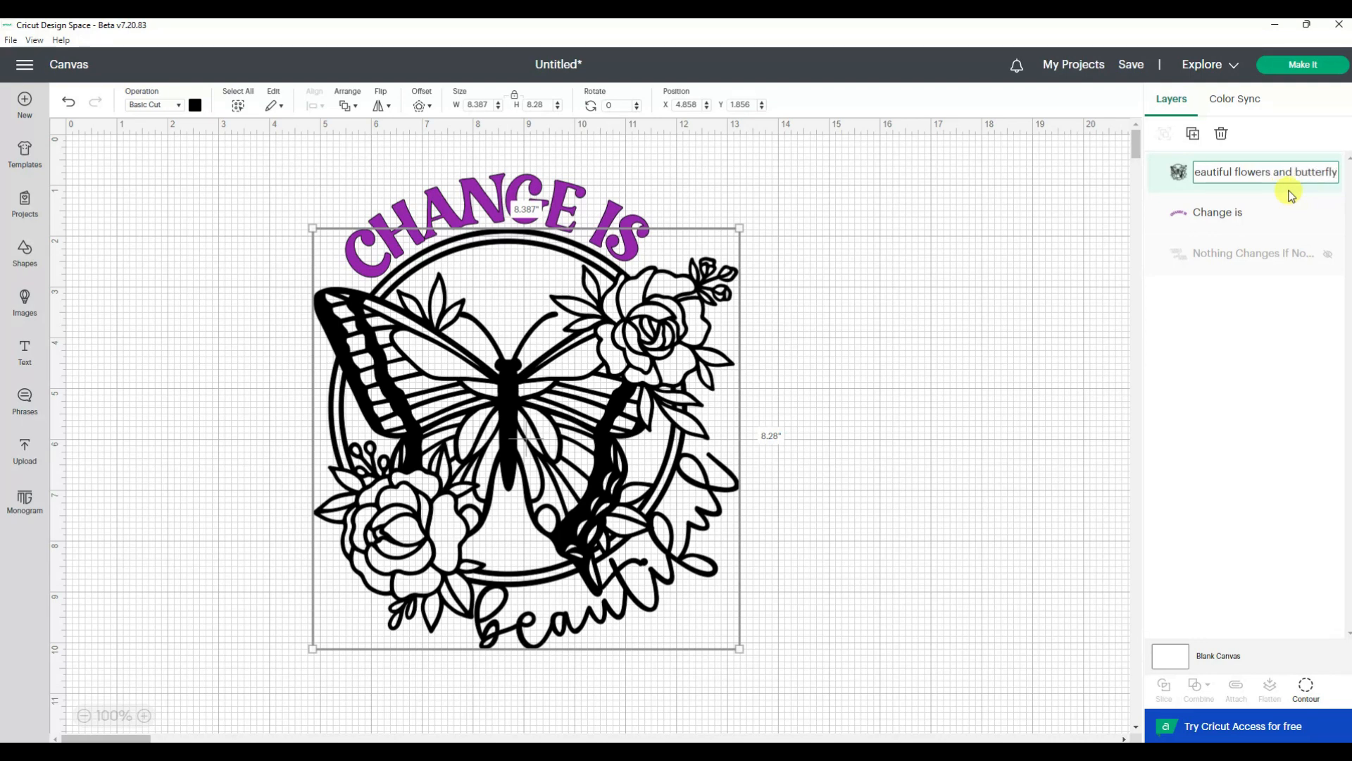
{"action": "left_click", "coordinate": [1035, 299]}
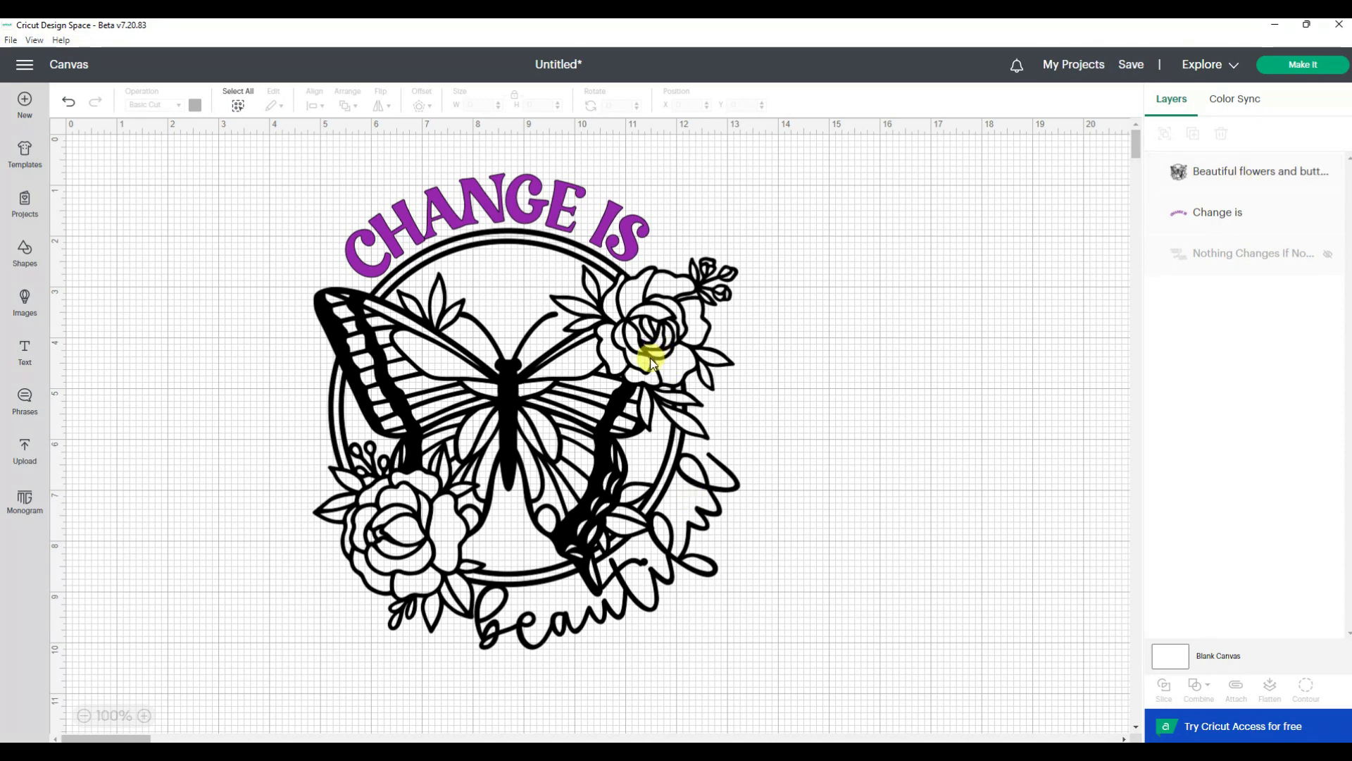
Duplicate the "Beautiful flowers and butterfly" layer, placing the copy beside the original with a red material color
{"action": "left_click", "coordinate": [1259, 175]}
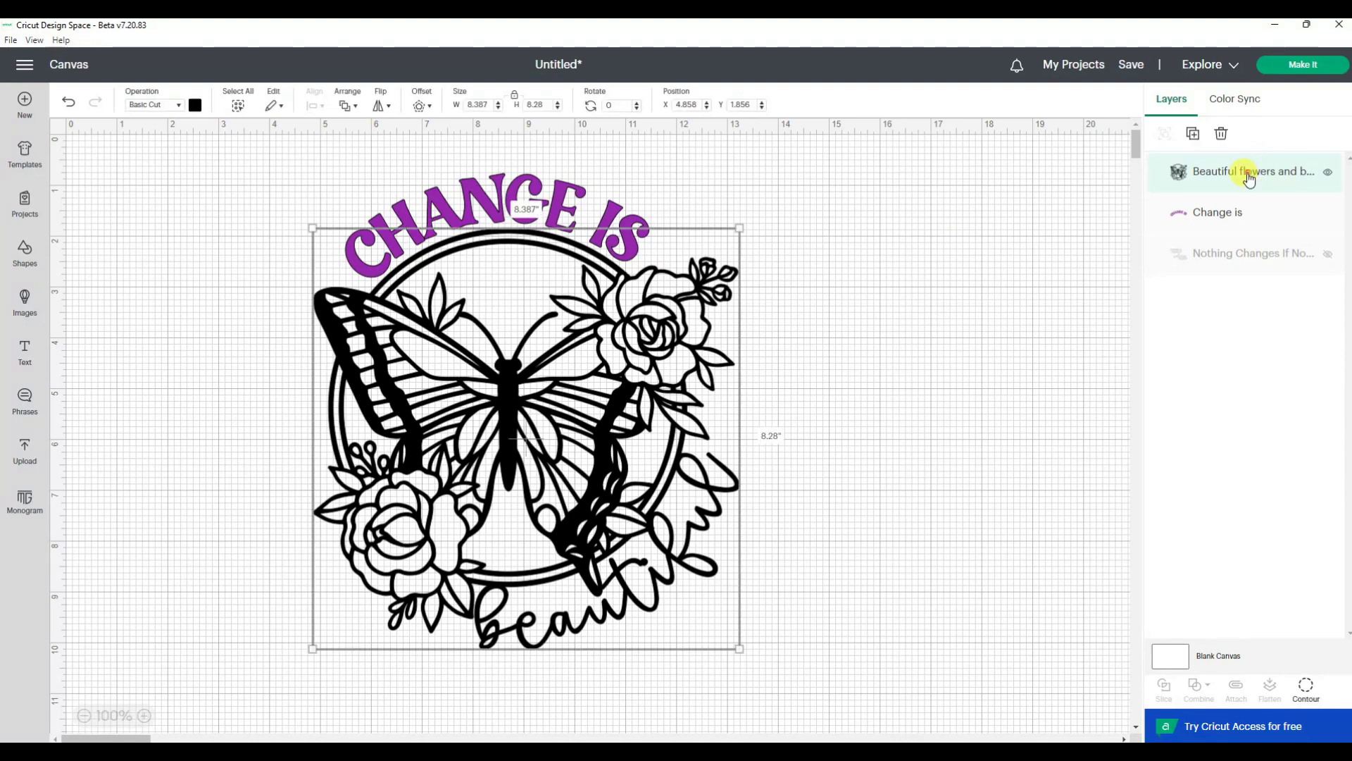
{"action": "right_click", "coordinate": [1250, 178]}
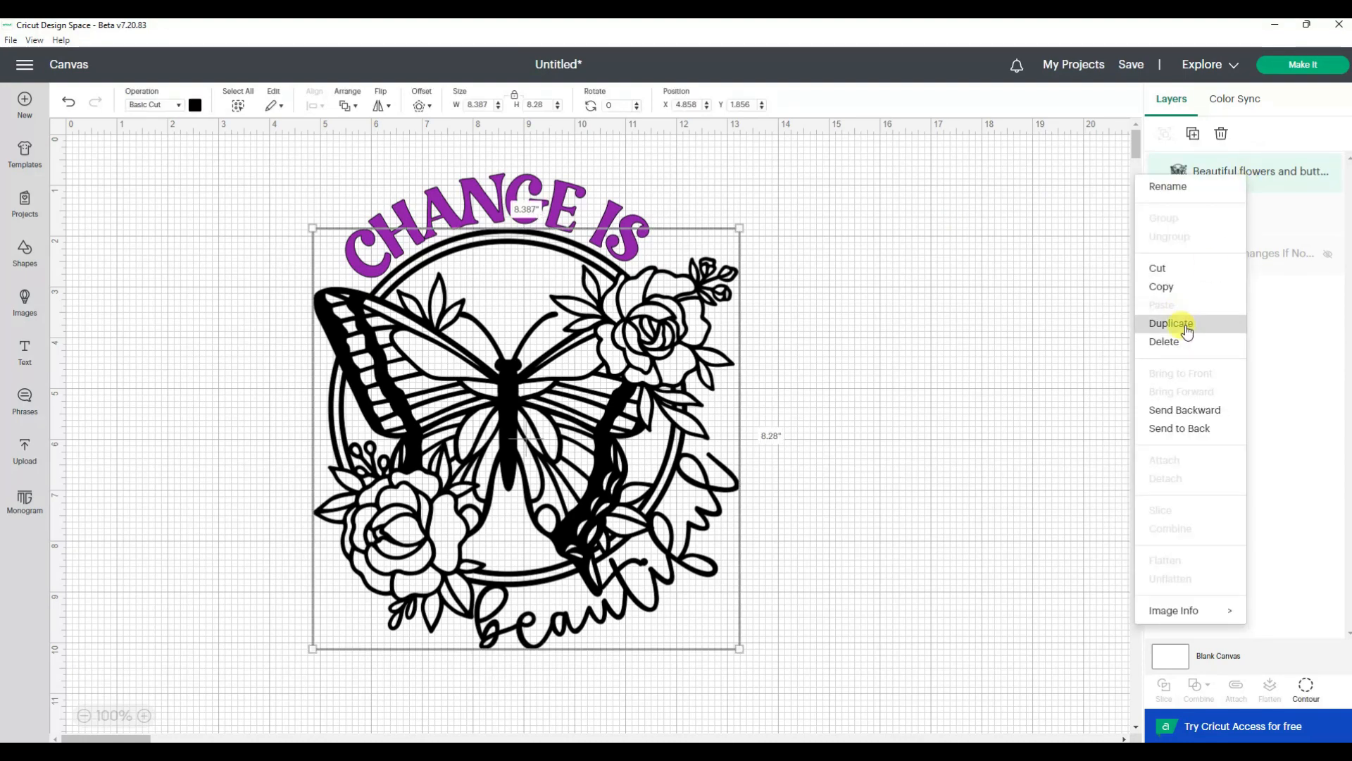
{"action": "left_click", "coordinate": [1184, 323]}
{"action": "left_click_drag", "start_coordinate": [317, 378], "coordinate": [874, 432]}
{"action": "left_click", "coordinate": [195, 105]}
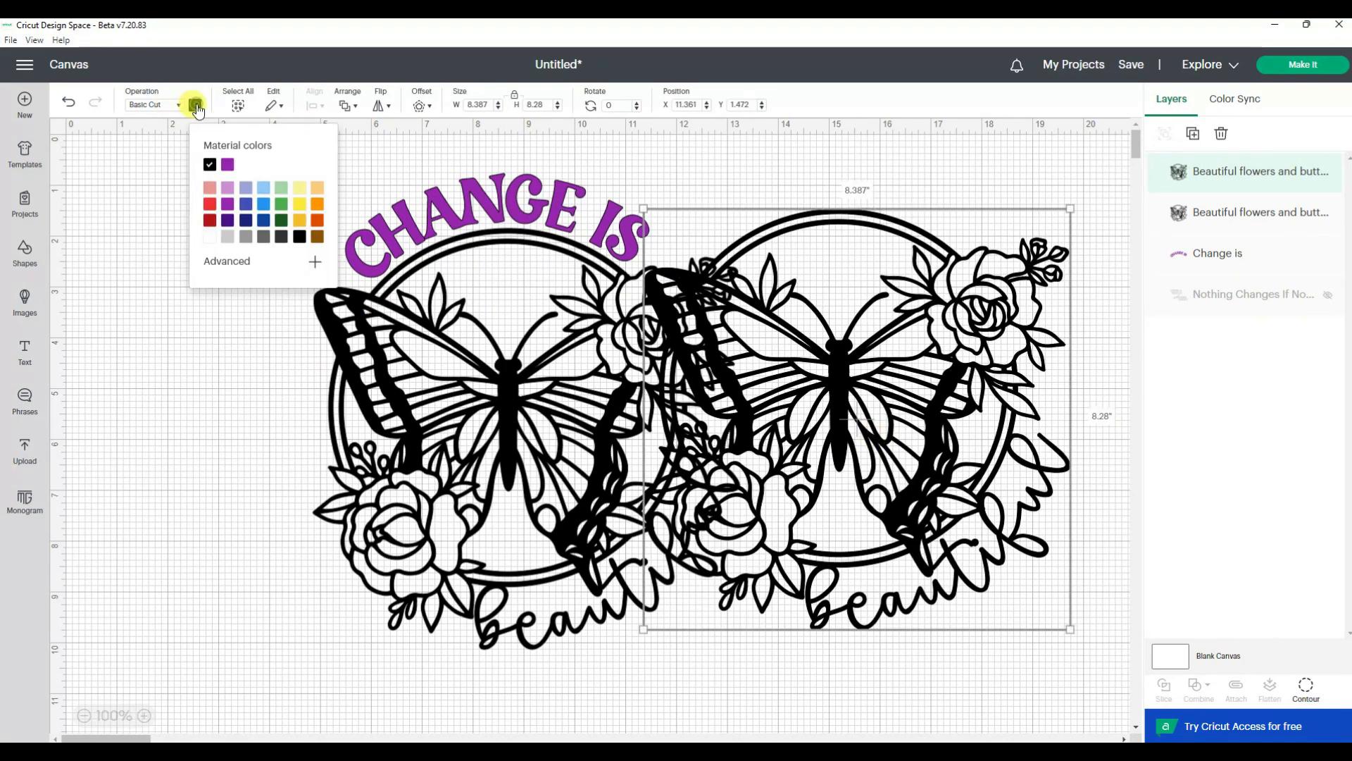
{"action": "left_click", "coordinate": [210, 204]}
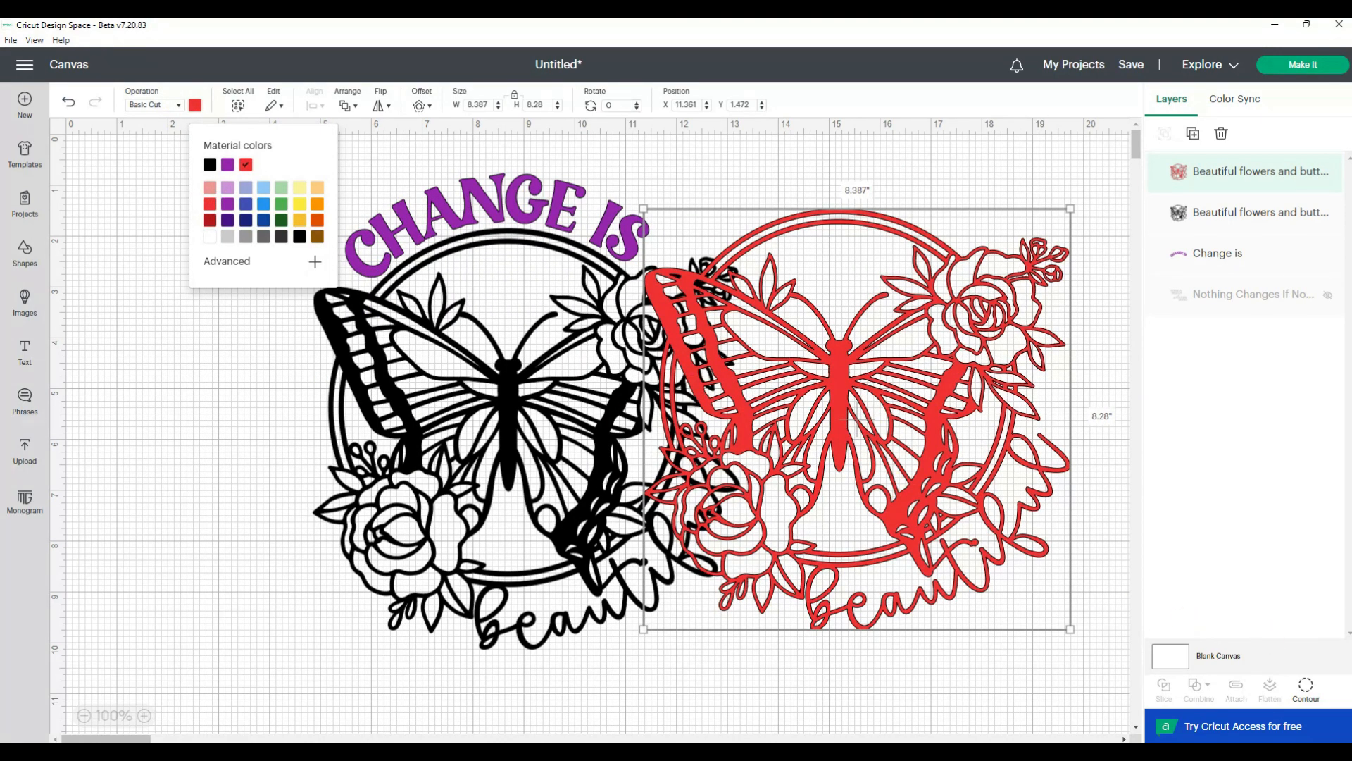
Using Contour on the red copy, hide all cut lines including the outer outline, keeping one top petal of the upper rose
{"action": "left_click", "coordinate": [1304, 687]}
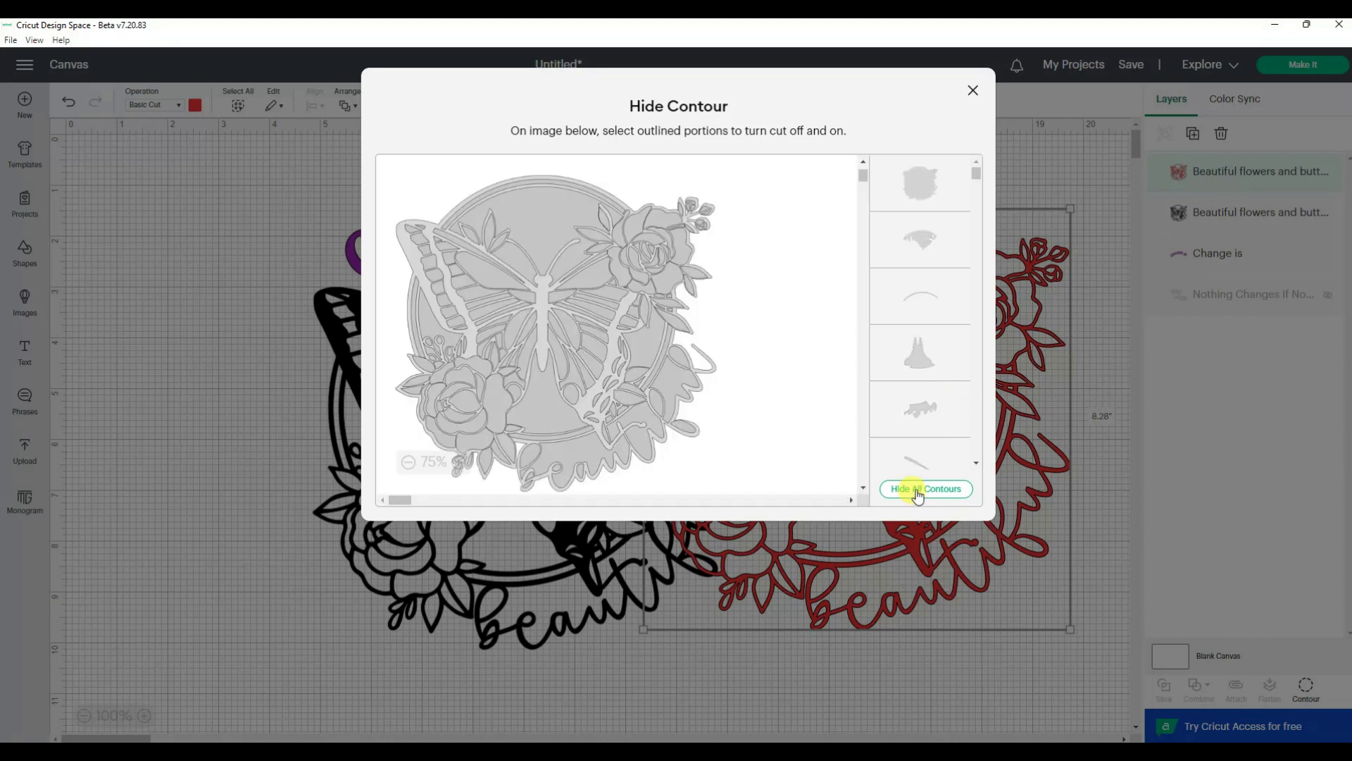
{"action": "left_click", "coordinate": [918, 489]}
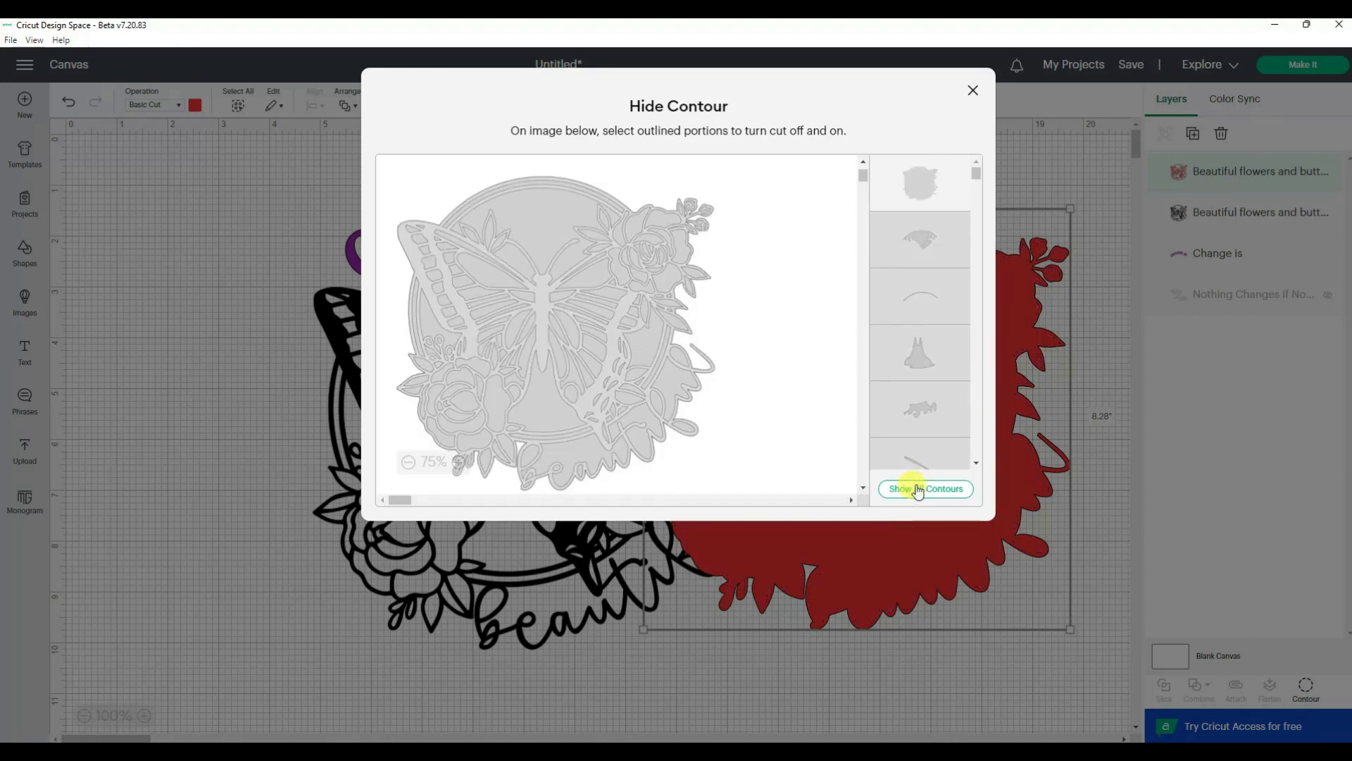
{"action": "left_click", "coordinate": [667, 222]}
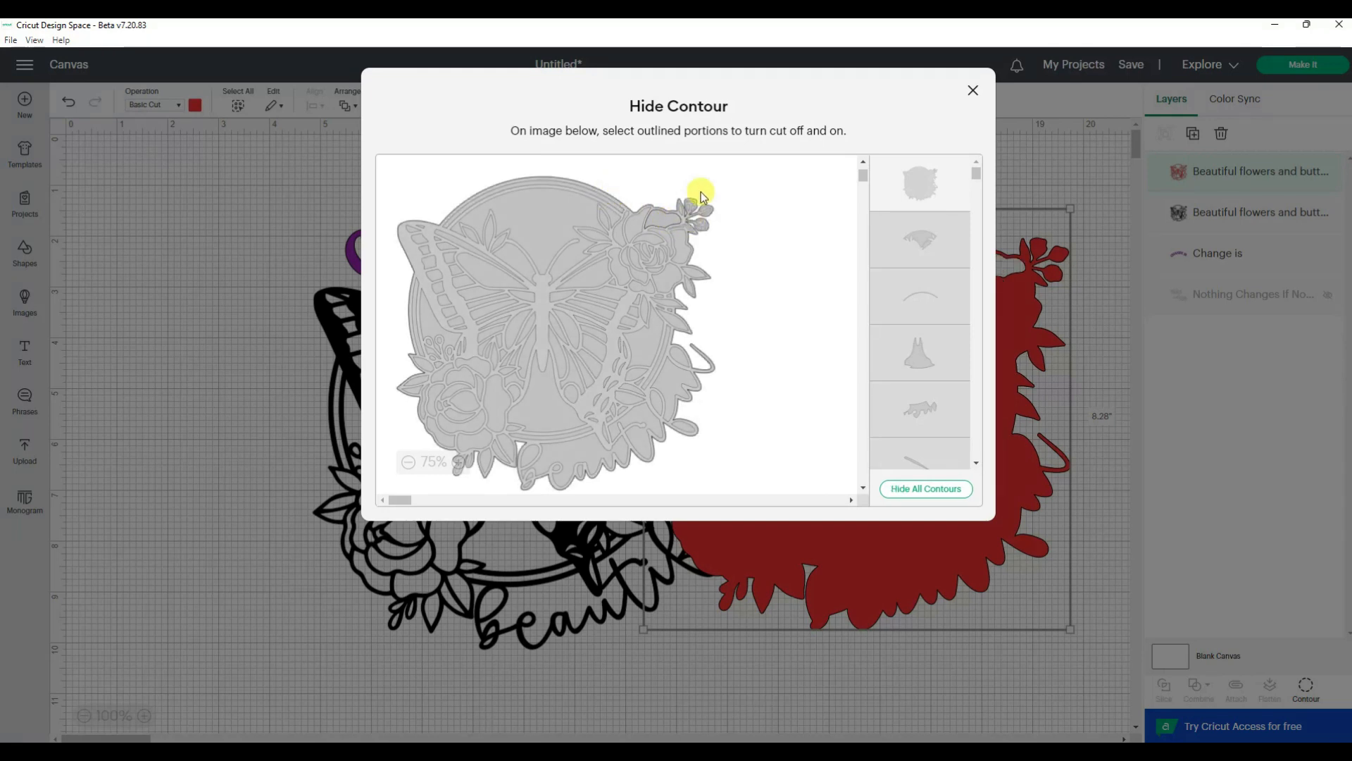
{"action": "left_click", "coordinate": [919, 188]}
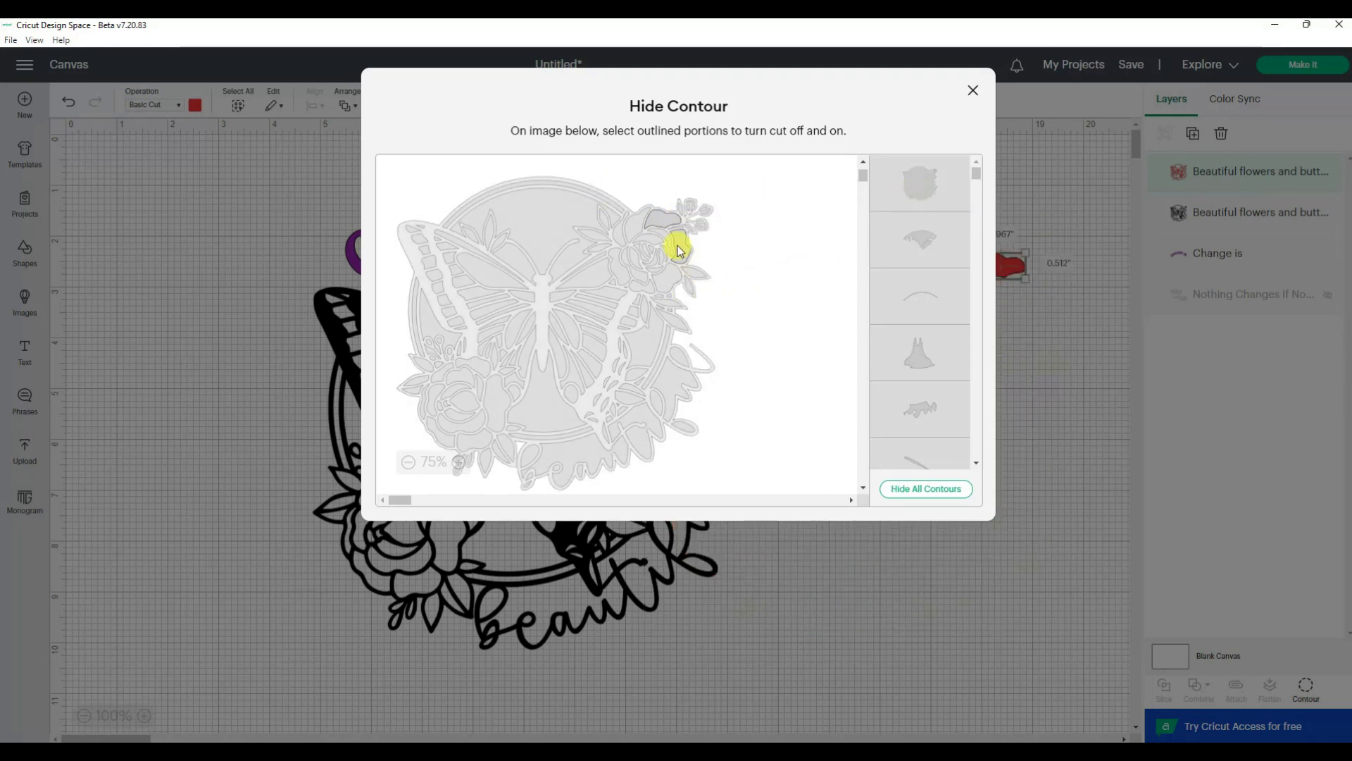
Turn on the contours of the upper rose's remaining outer and inner petals and close the contour editor
{"action": "left_click", "coordinate": [640, 232]}
{"action": "left_click", "coordinate": [635, 229]}
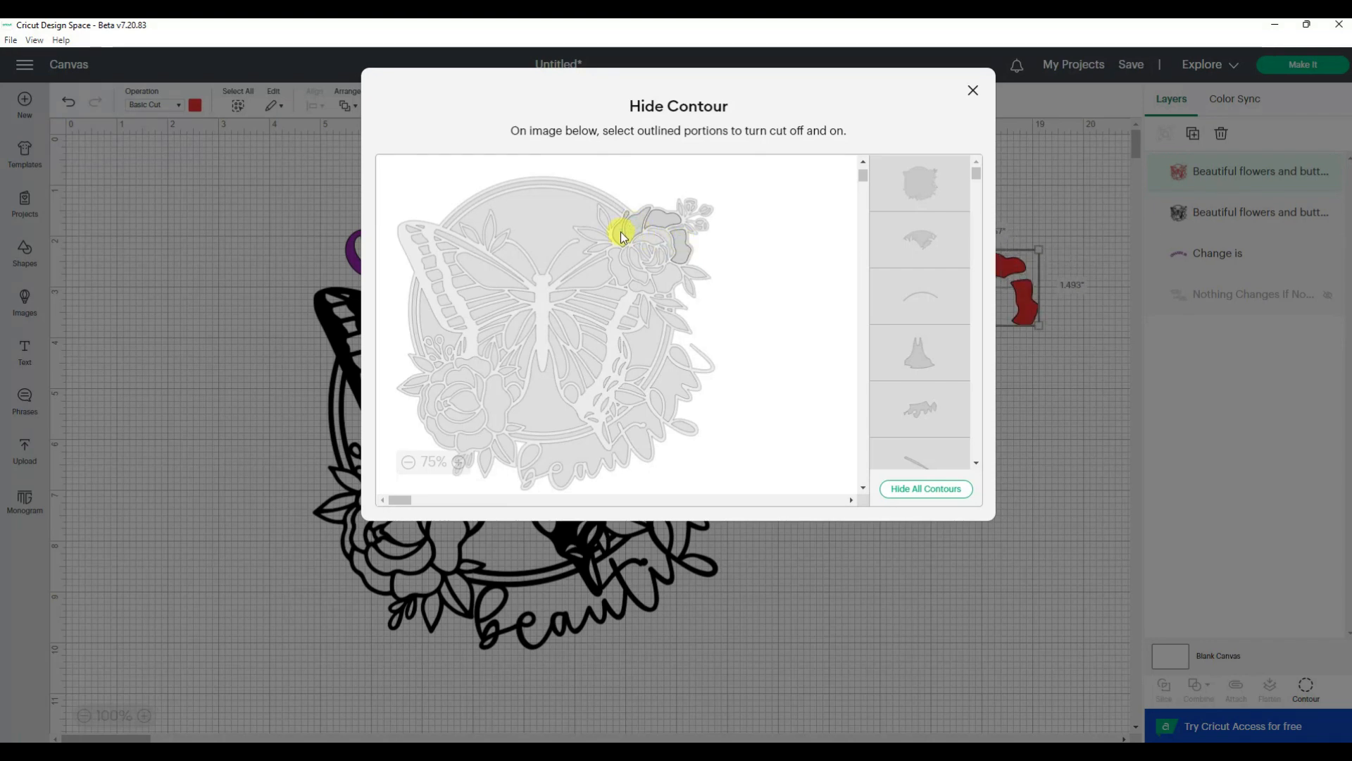
{"action": "left_click", "coordinate": [627, 270]}
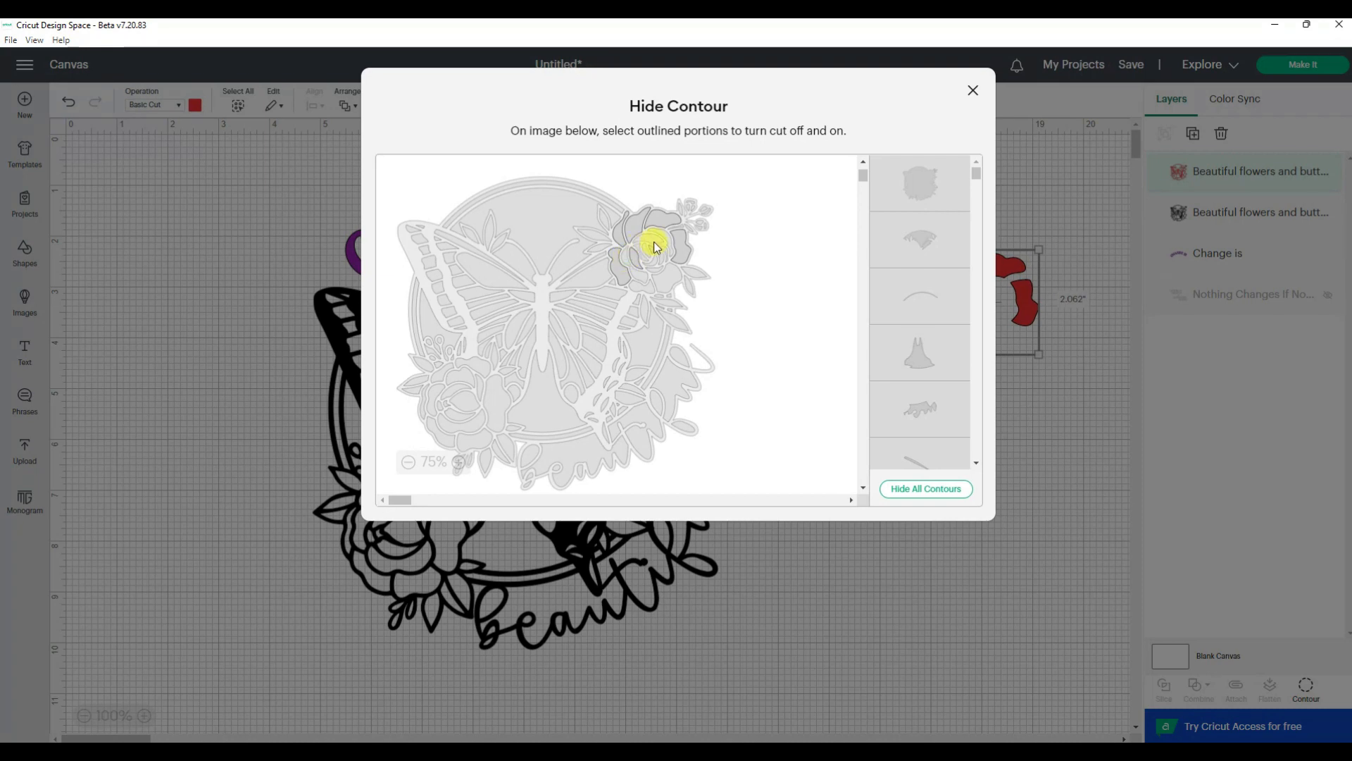
{"action": "left_click", "coordinate": [670, 278]}
{"action": "left_click", "coordinate": [642, 279]}
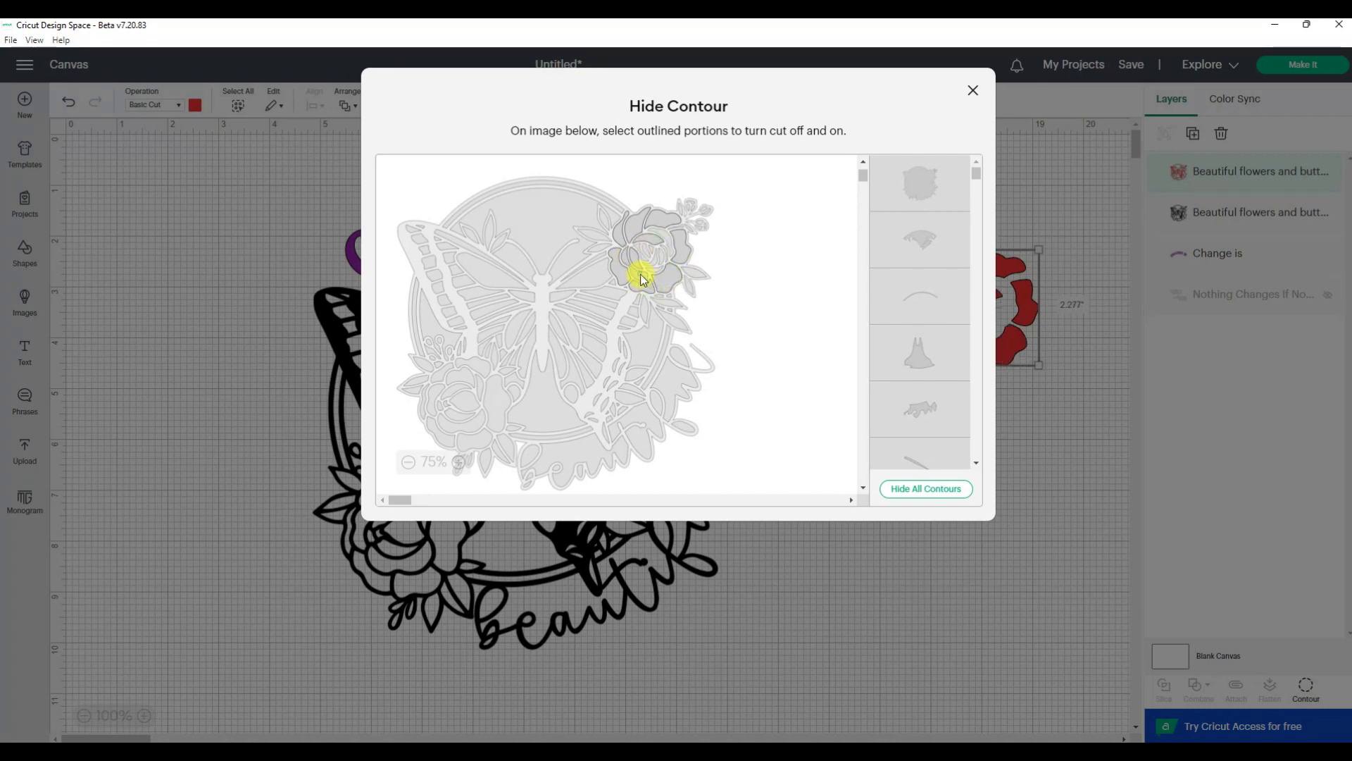
{"action": "left_click", "coordinate": [655, 263]}
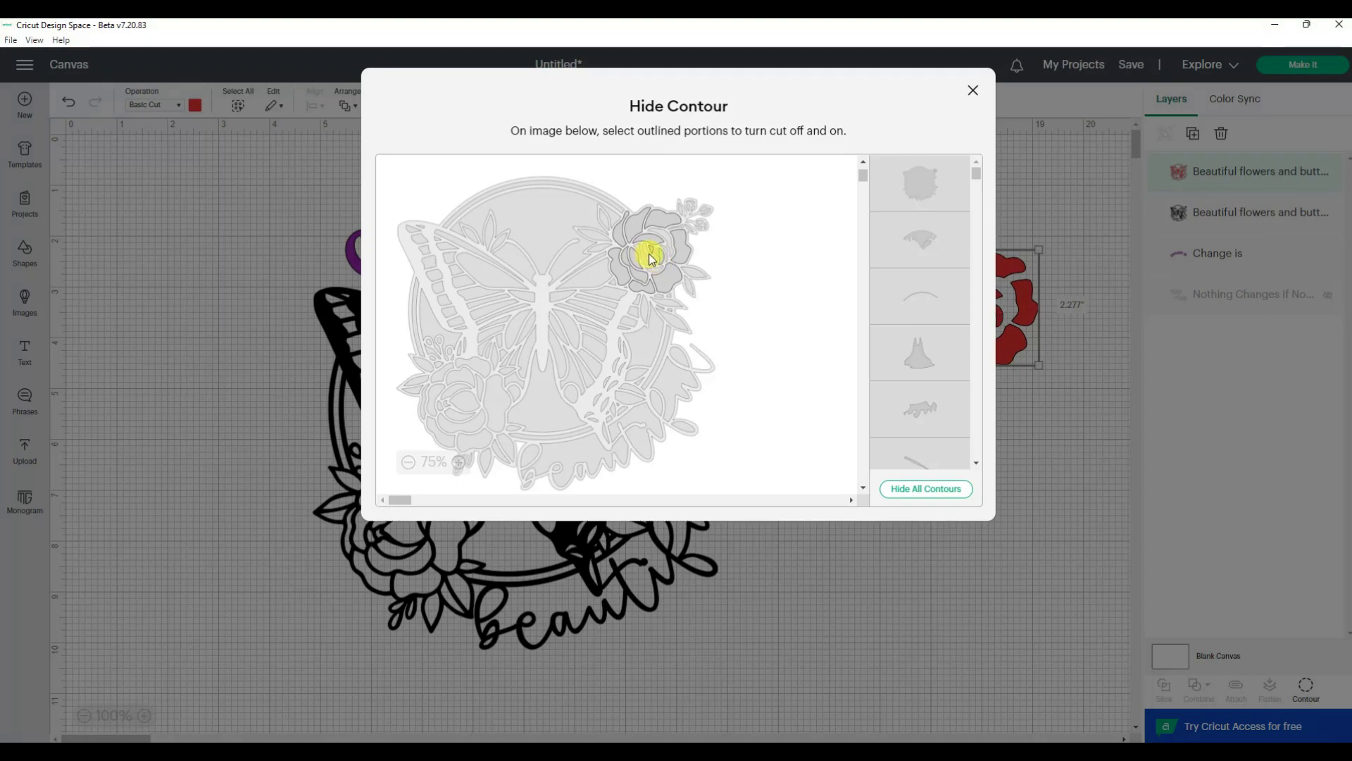
{"action": "left_click", "coordinate": [972, 92]}
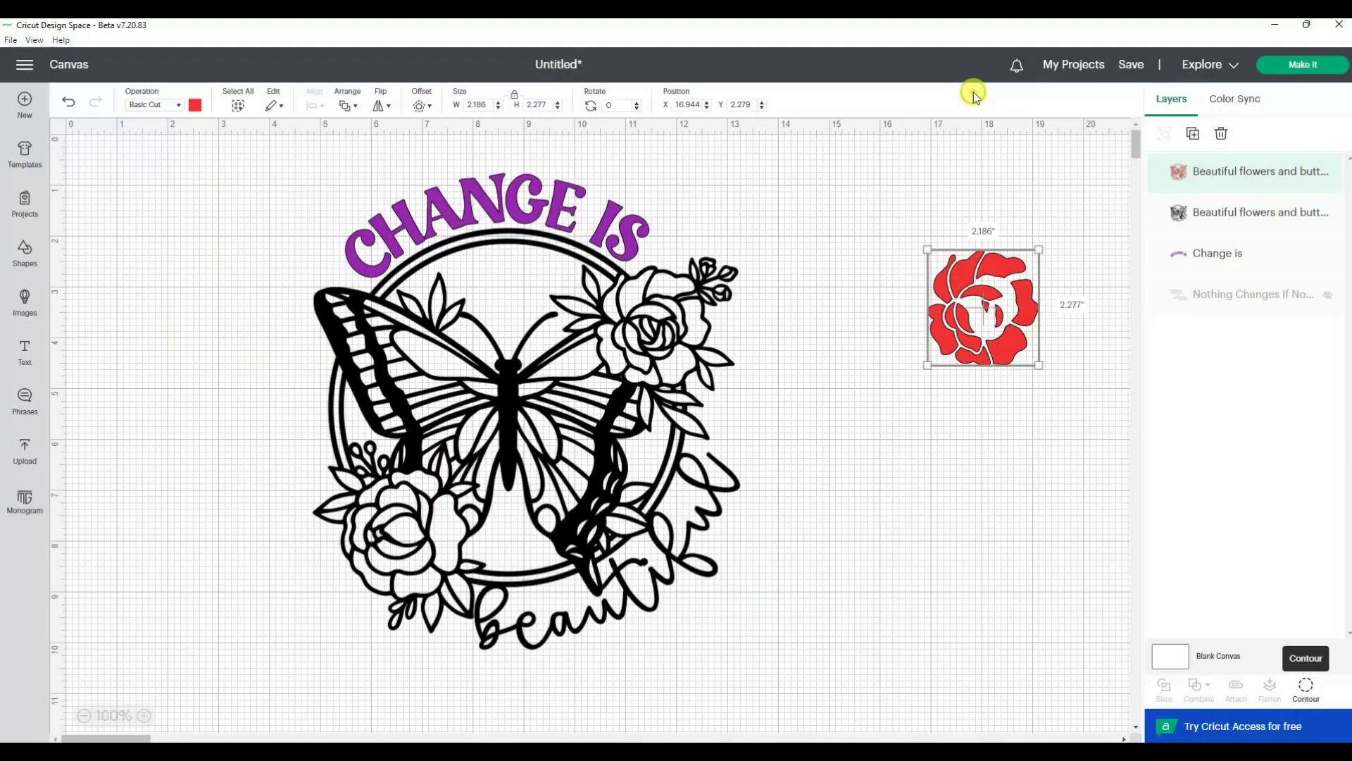
Place the red petals over the upper rose of the butterfly design and rename their layer as "rose petals"
{"action": "left_click_drag", "start_coordinate": [1009, 340], "coordinate": [680, 358]}
{"action": "right_click", "coordinate": [1247, 174]}
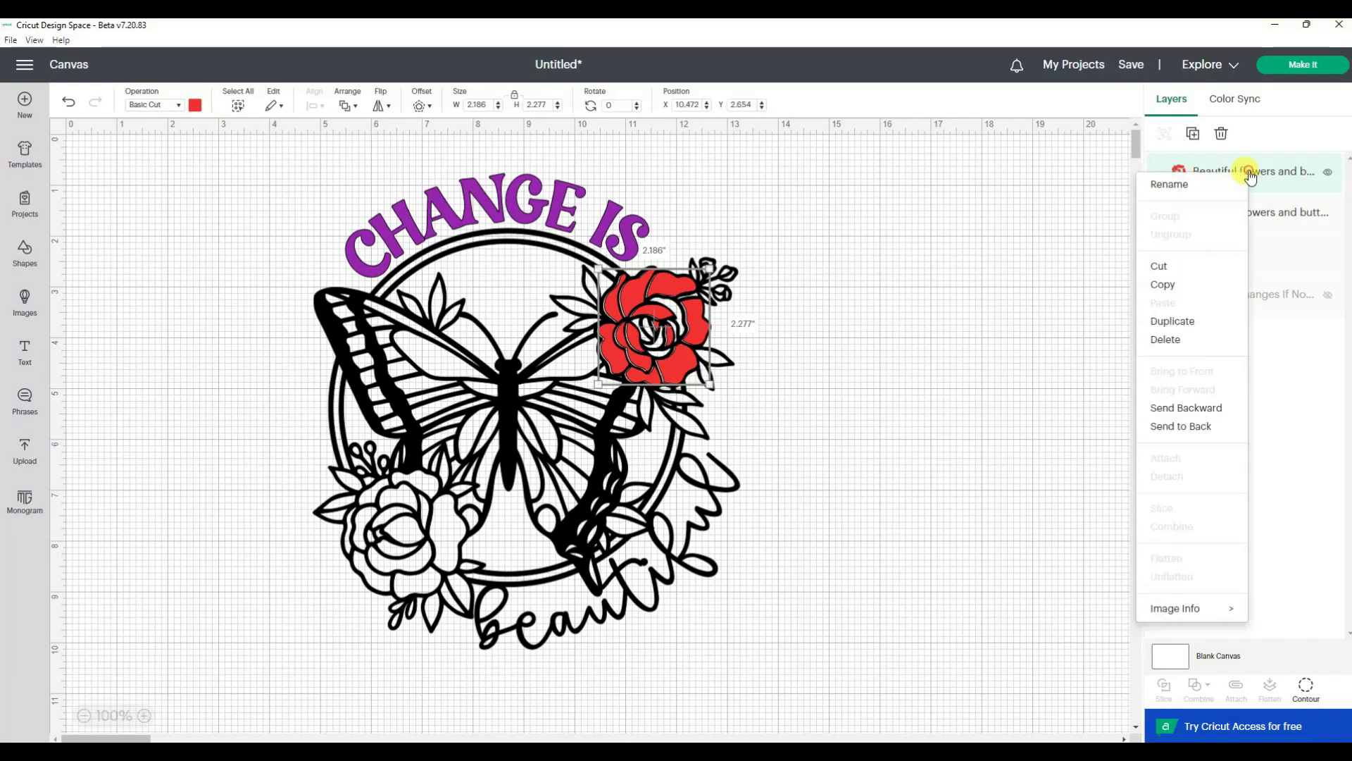
{"action": "left_click", "coordinate": [1152, 186]}
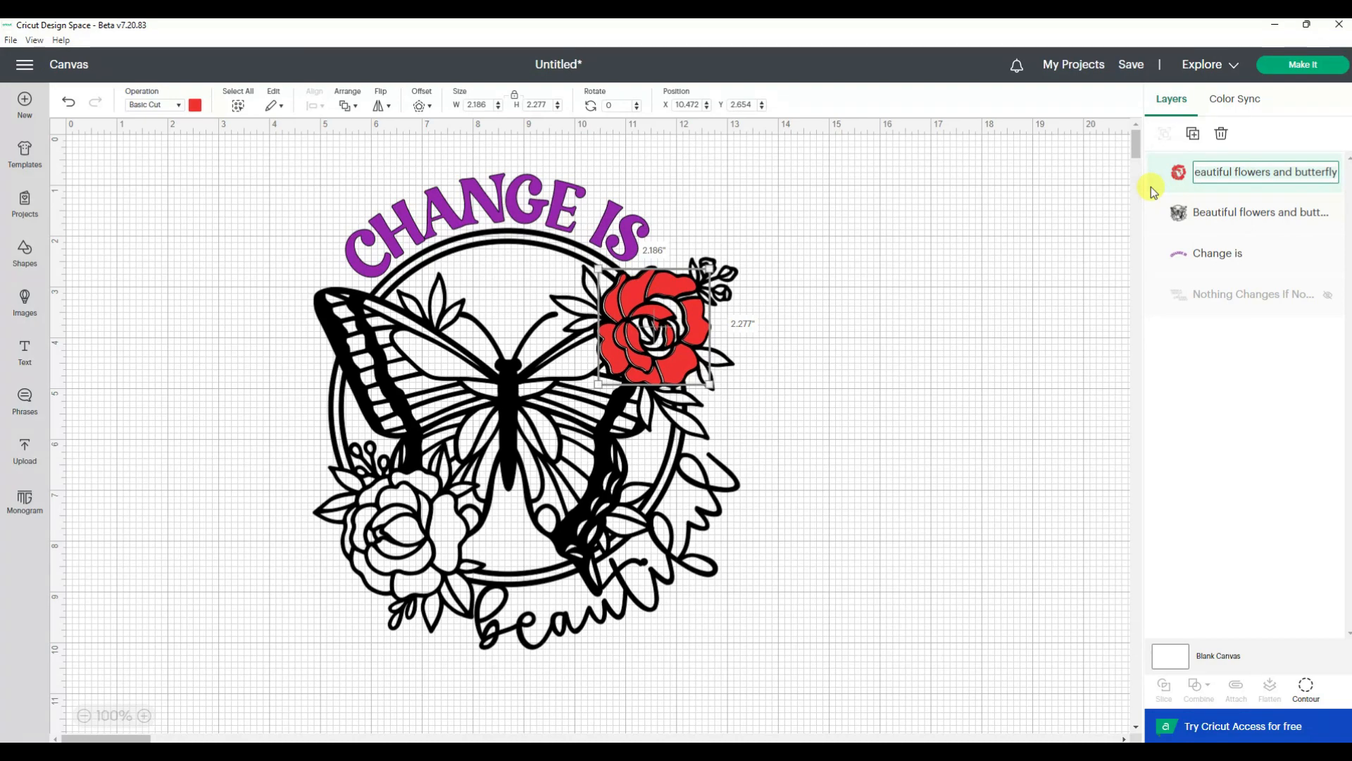
{"action": "type", "text": "rose peta"}
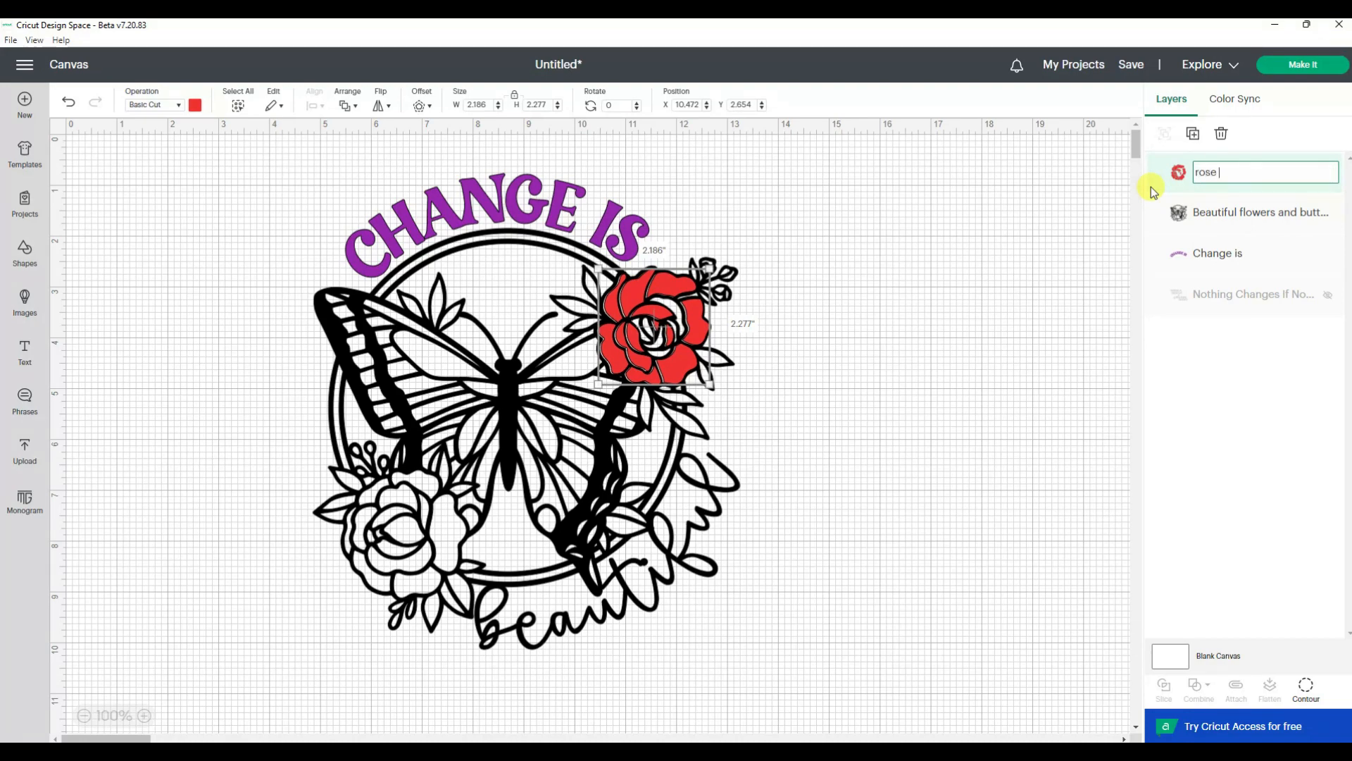
{"action": "type", "text": "ls"}
{"action": "left_click", "coordinate": [1096, 245]}
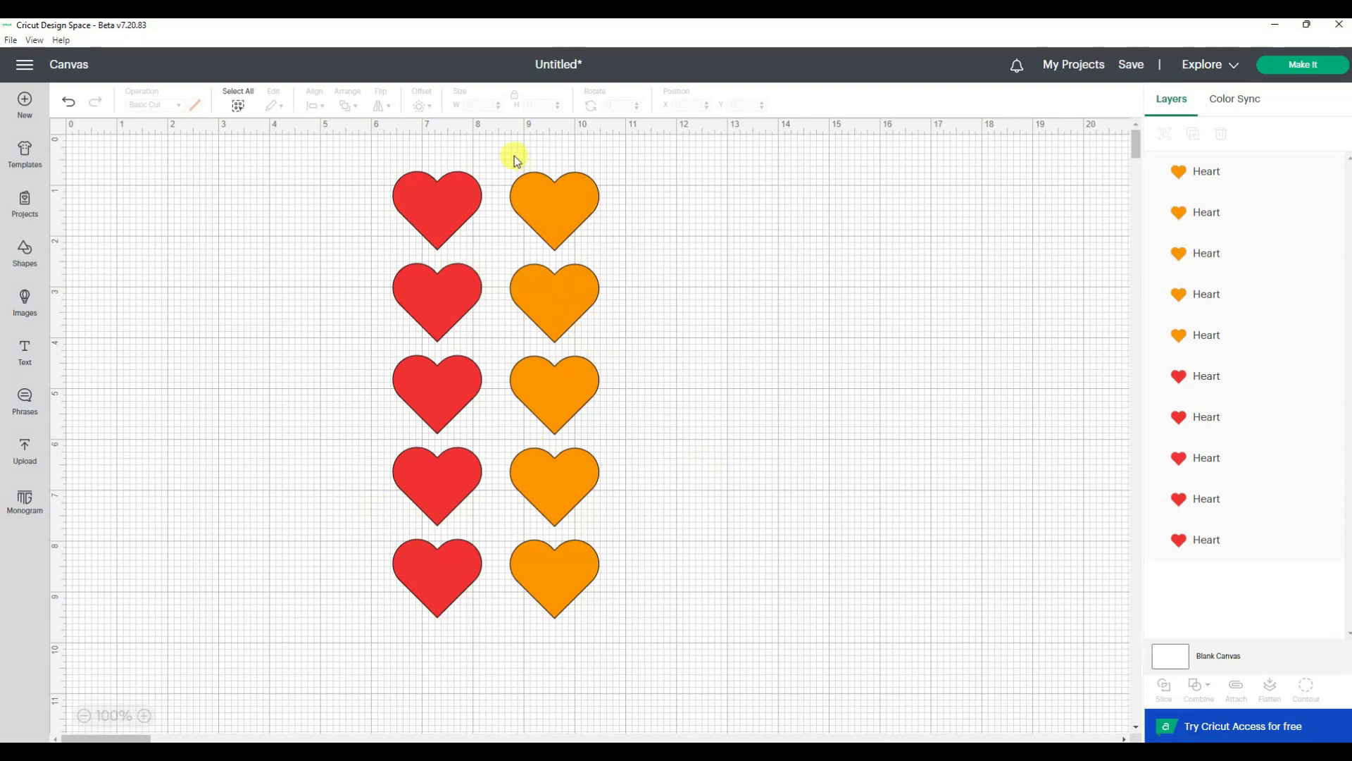
Move the column of five orange hearts so each one partly overlaps the red heart beside it
{"action": "left_click_drag", "start_coordinate": [502, 148], "coordinate": [704, 706]}
{"action": "left_click_drag", "start_coordinate": [564, 577], "coordinate": [513, 589]}
{"action": "left_click", "coordinate": [670, 477]}
Weld the first pair of overlapping red and orange hearts into a single shape
{"action": "left_click_drag", "start_coordinate": [375, 149], "coordinate": [575, 261]}
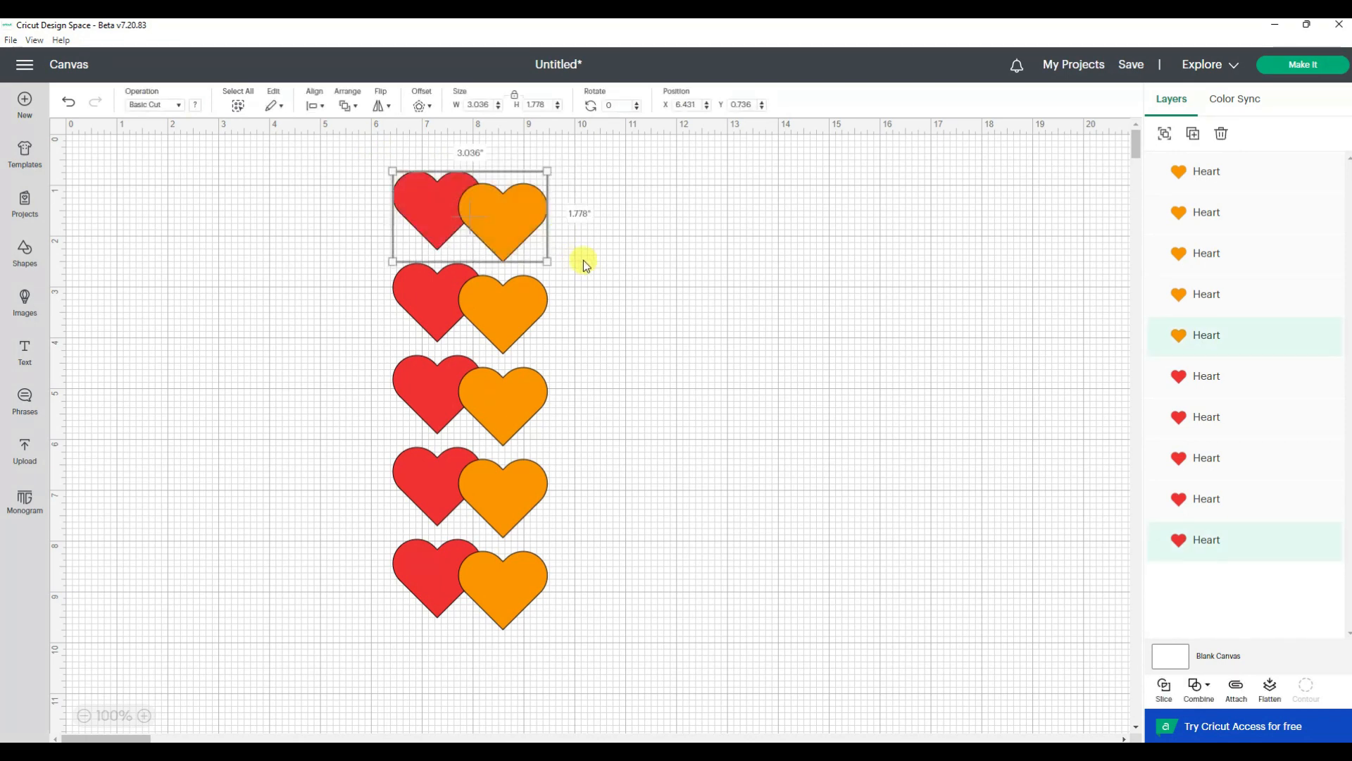
{"action": "left_click", "coordinate": [1207, 699]}
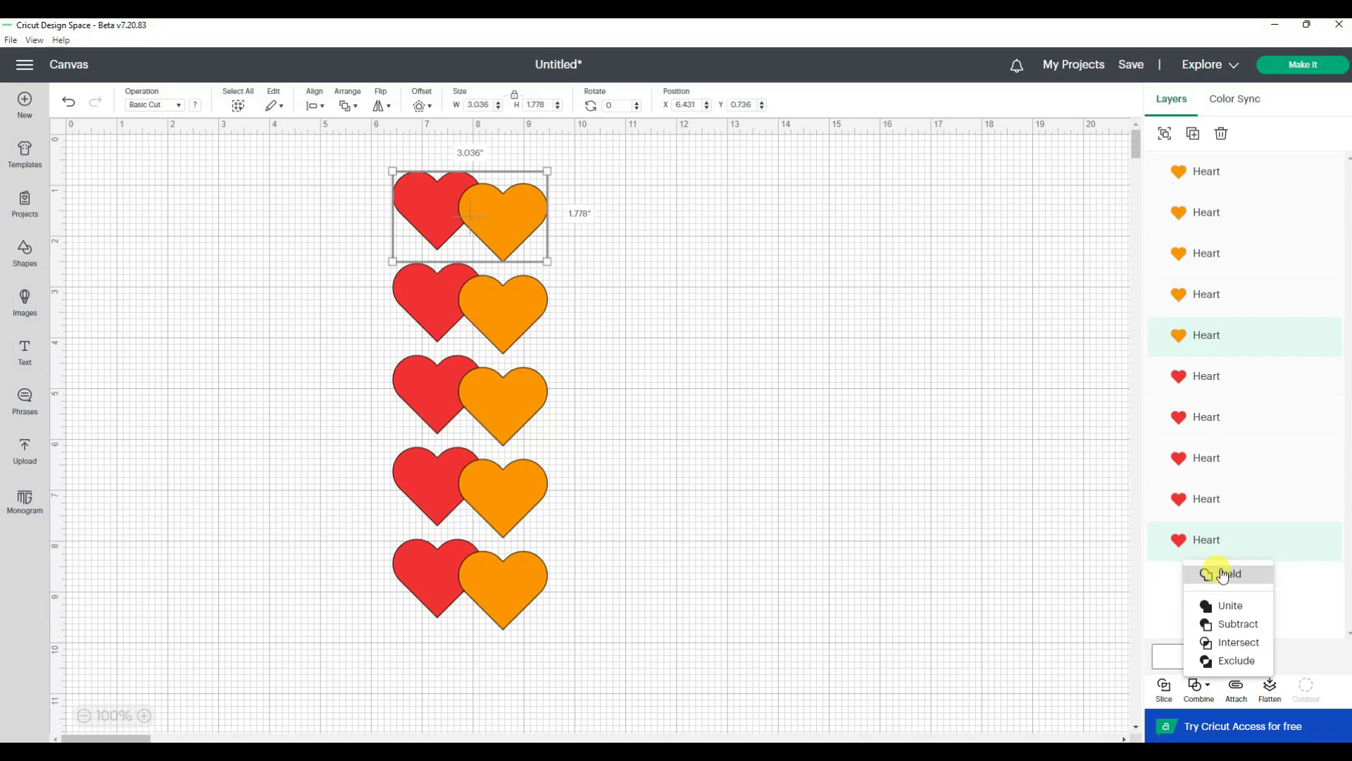
{"action": "left_click", "coordinate": [1223, 574]}
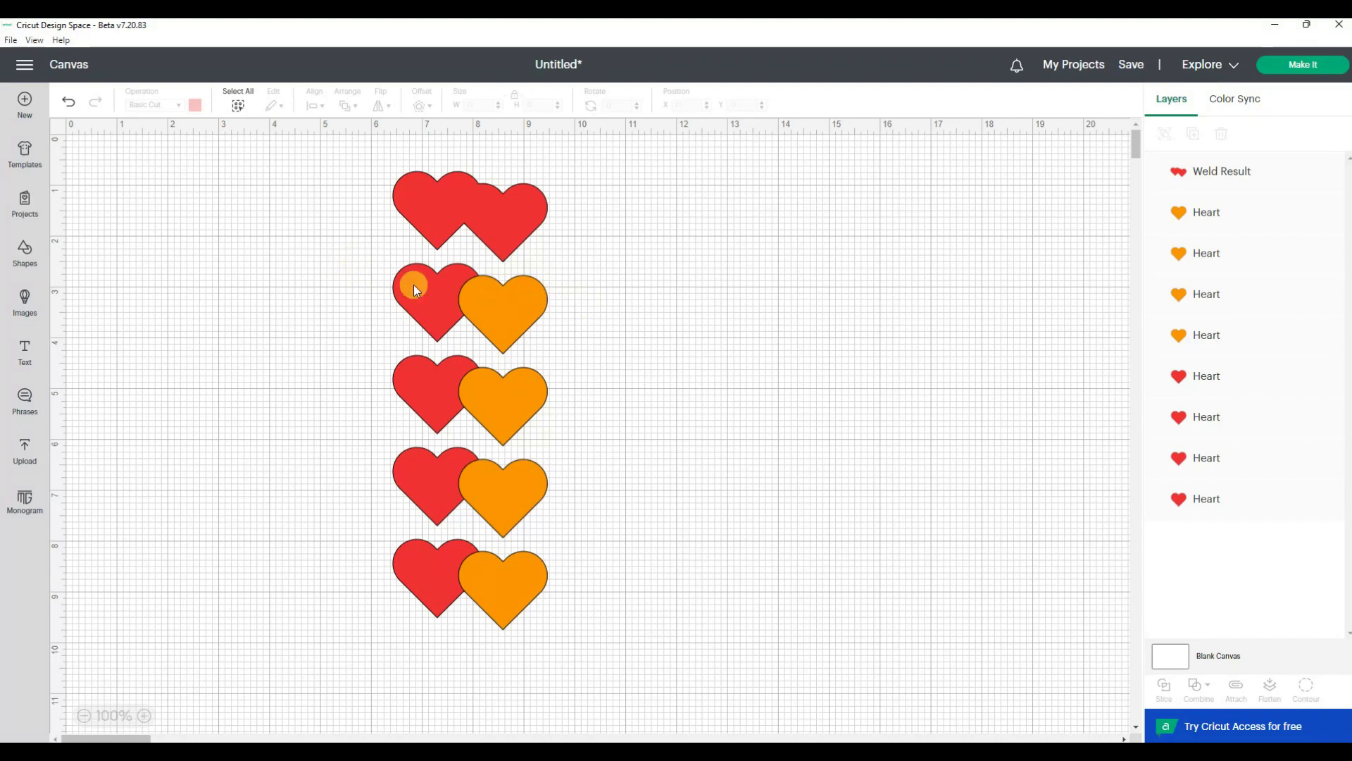
Combine the second pair of overlapping hearts with Unite
{"action": "left_click_drag", "start_coordinate": [361, 263], "coordinate": [605, 338]}
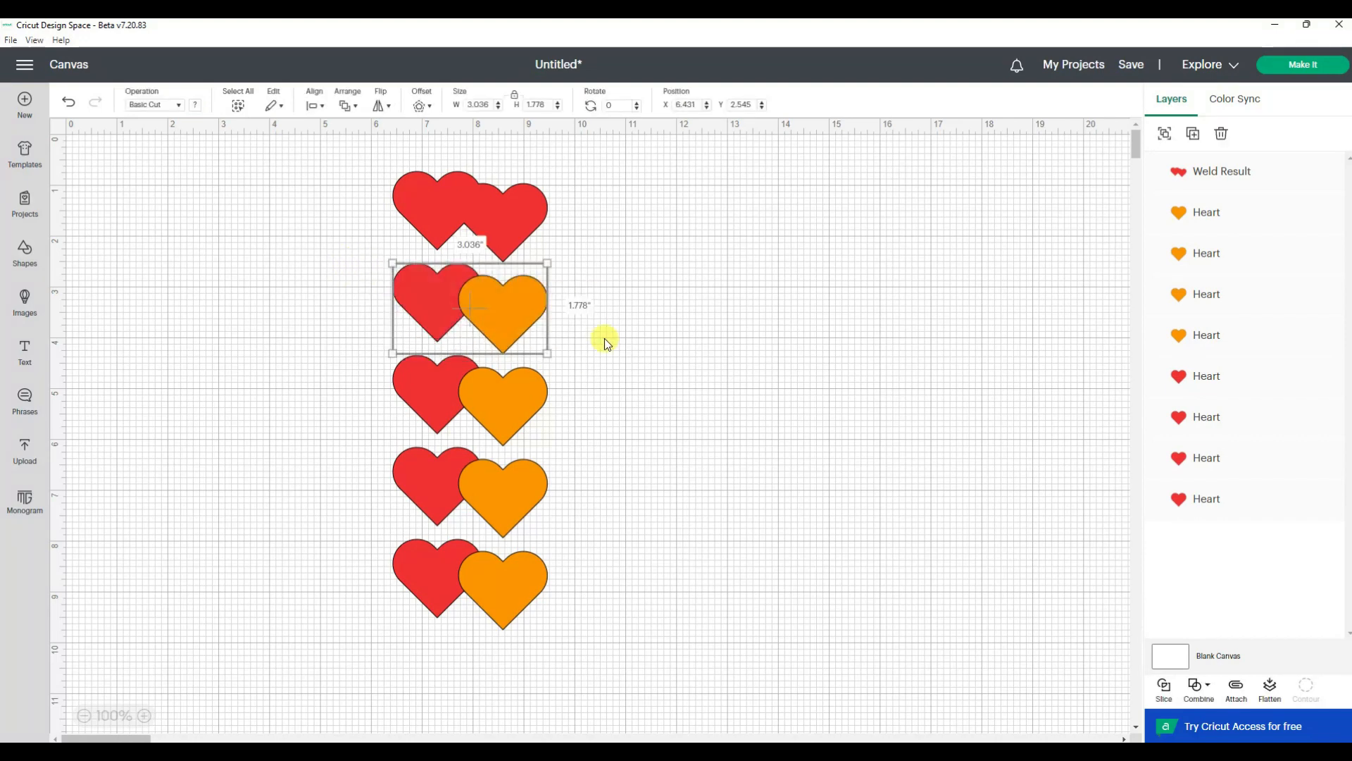
{"action": "left_click", "coordinate": [1195, 687]}
{"action": "left_click", "coordinate": [1232, 606]}
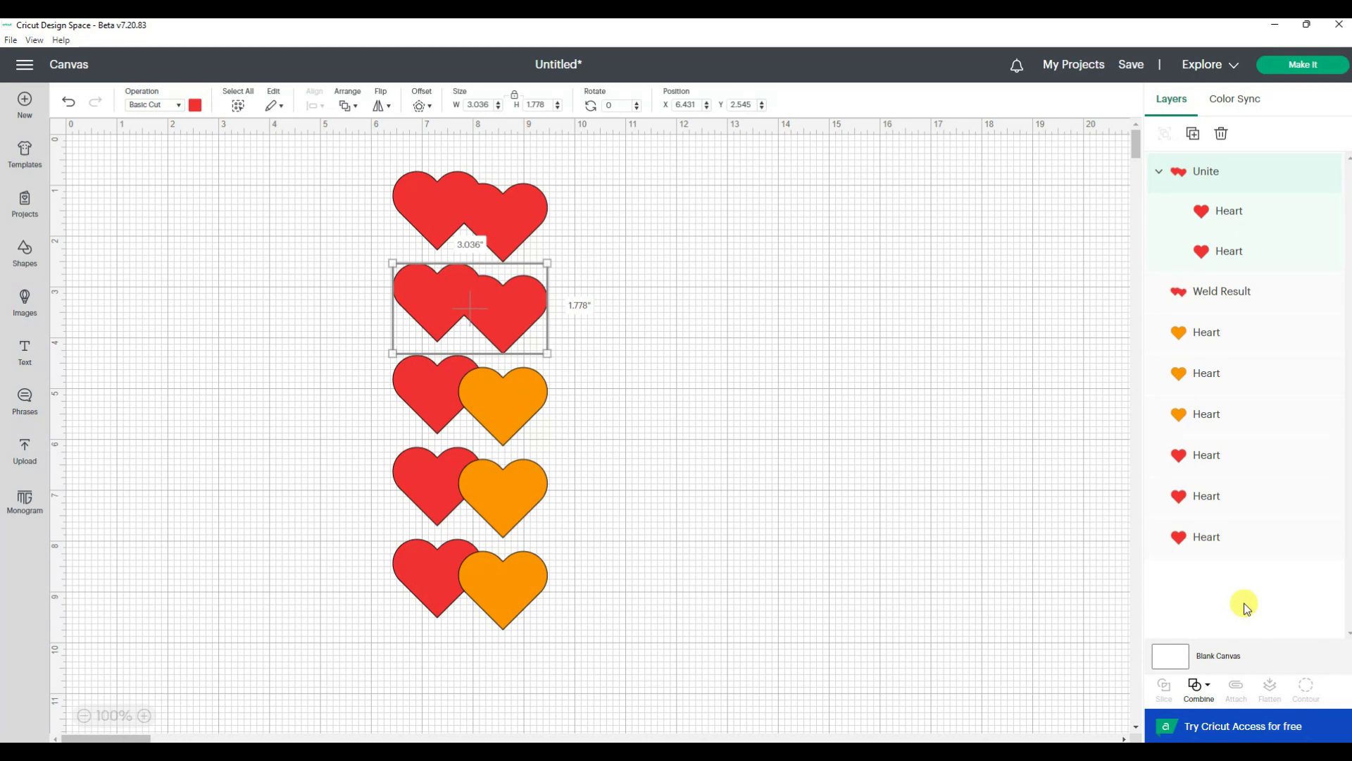
Compare the united hearts with the welded hearts, examining which Combine options are offered for the united shape
{"action": "left_click", "coordinate": [1197, 689]}
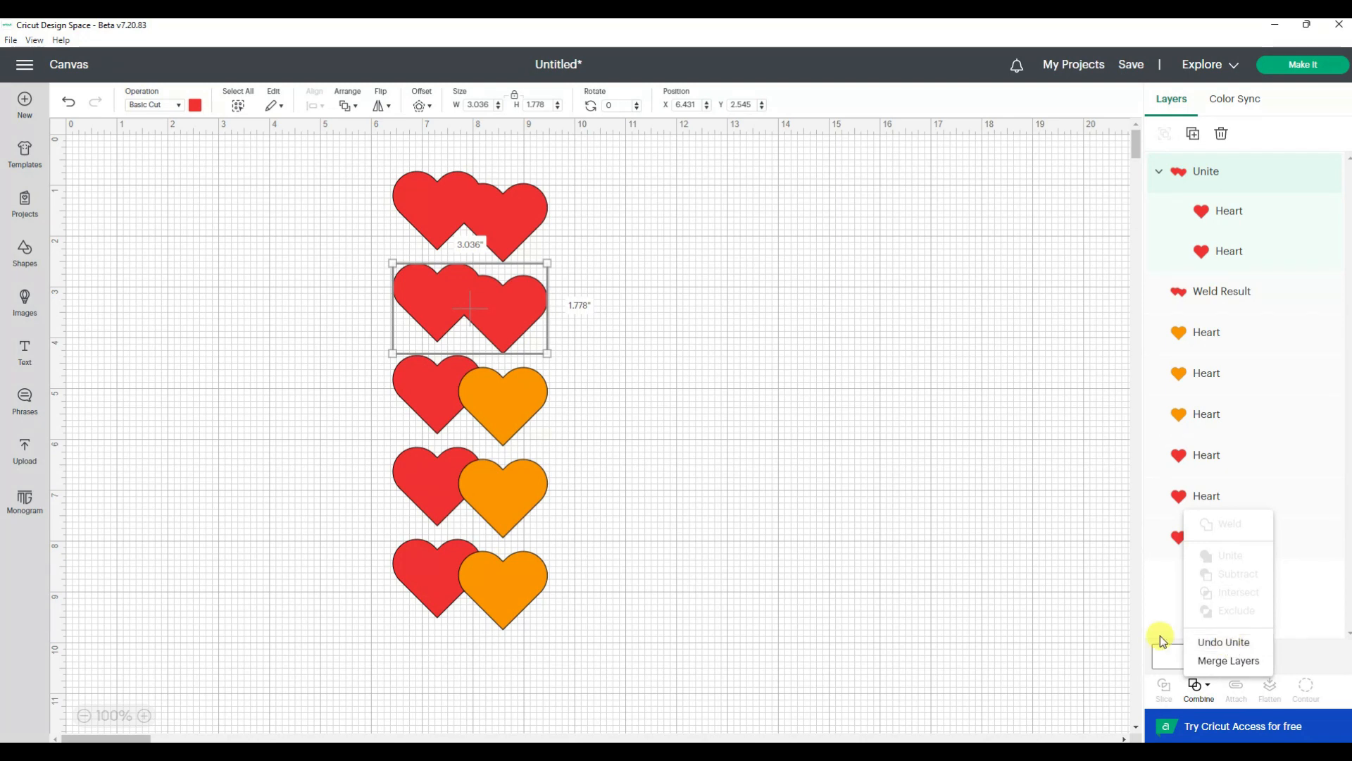
{"action": "left_click", "coordinate": [1036, 623]}
{"action": "left_click", "coordinate": [1208, 289]}
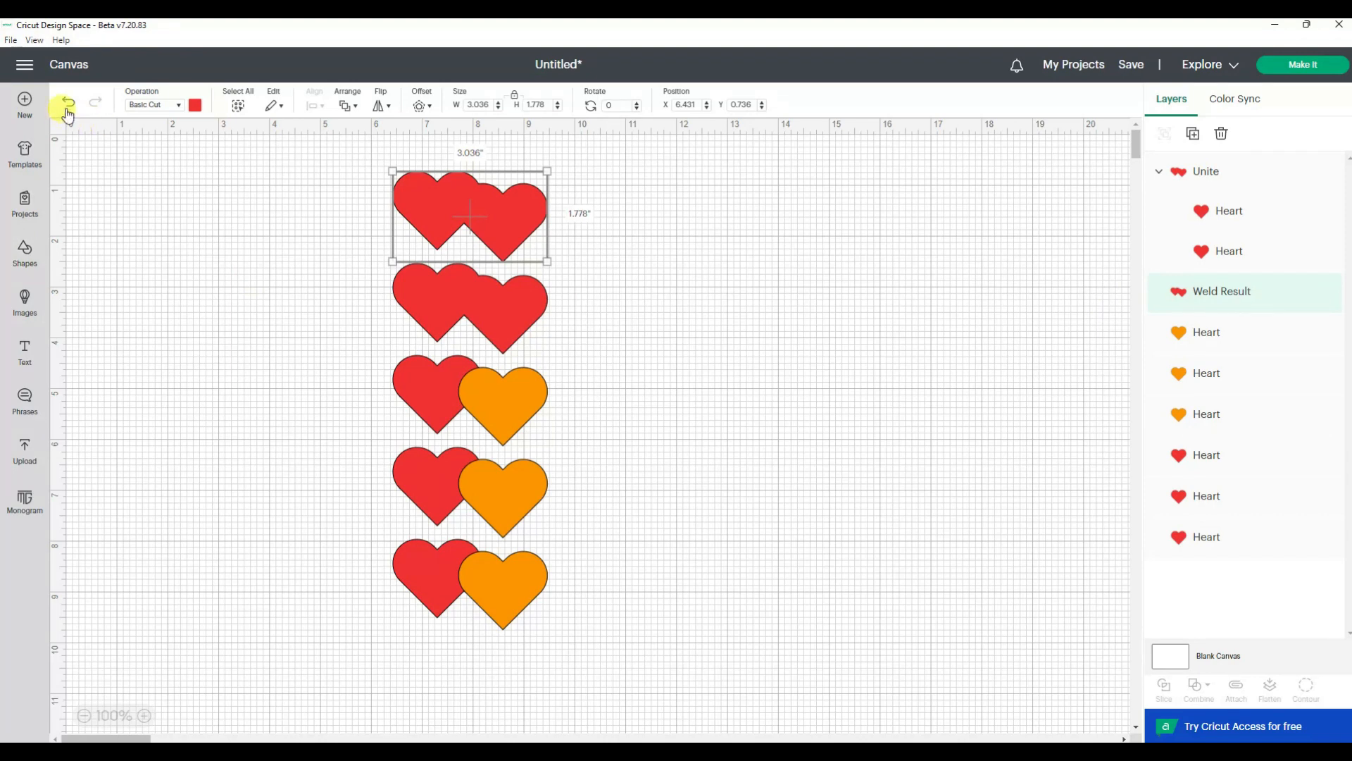
{"action": "left_click", "coordinate": [1203, 176]}
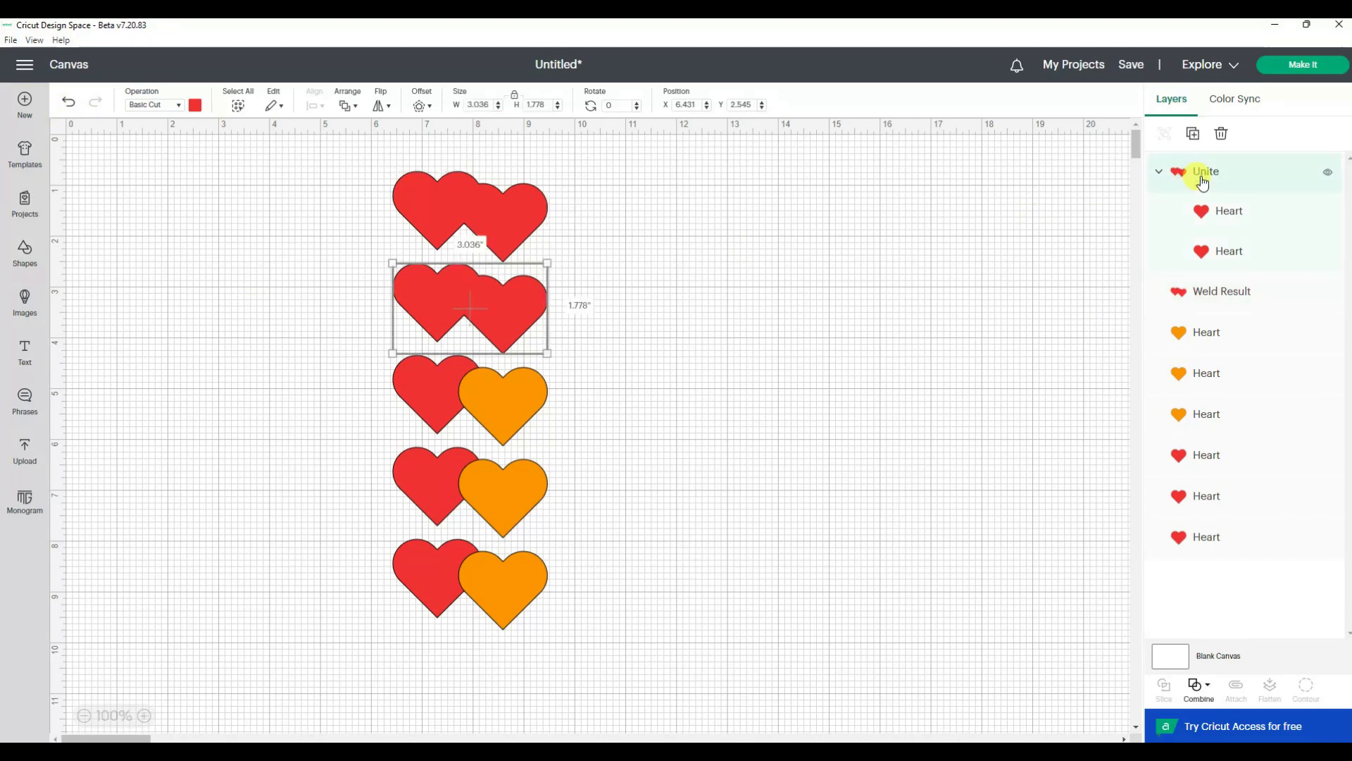
{"action": "left_click", "coordinate": [1200, 690]}
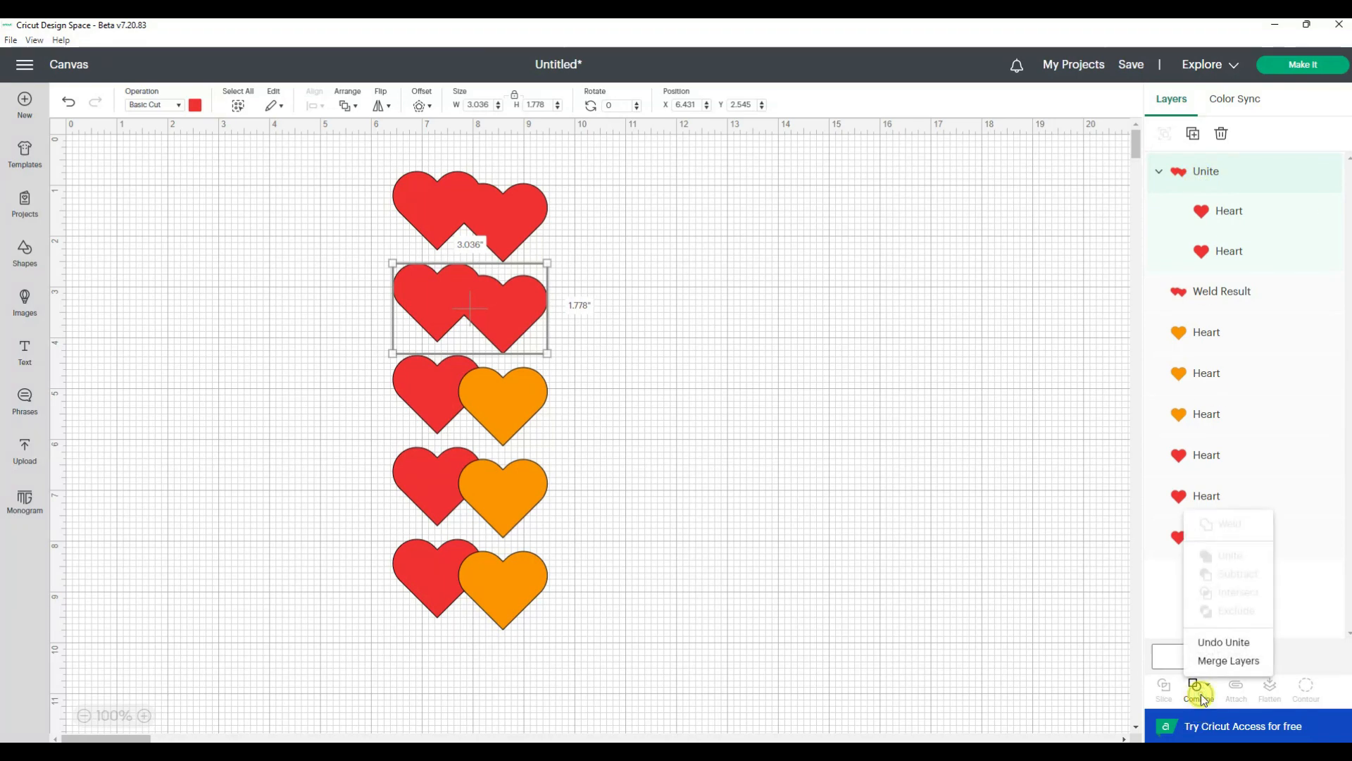
{"action": "left_click", "coordinate": [851, 535]}
{"action": "left_click", "coordinate": [607, 415]}
Subtract the orange heart from the red heart in the third pair and deselect the result
{"action": "left_click_drag", "start_coordinate": [635, 392], "coordinate": [365, 399]}
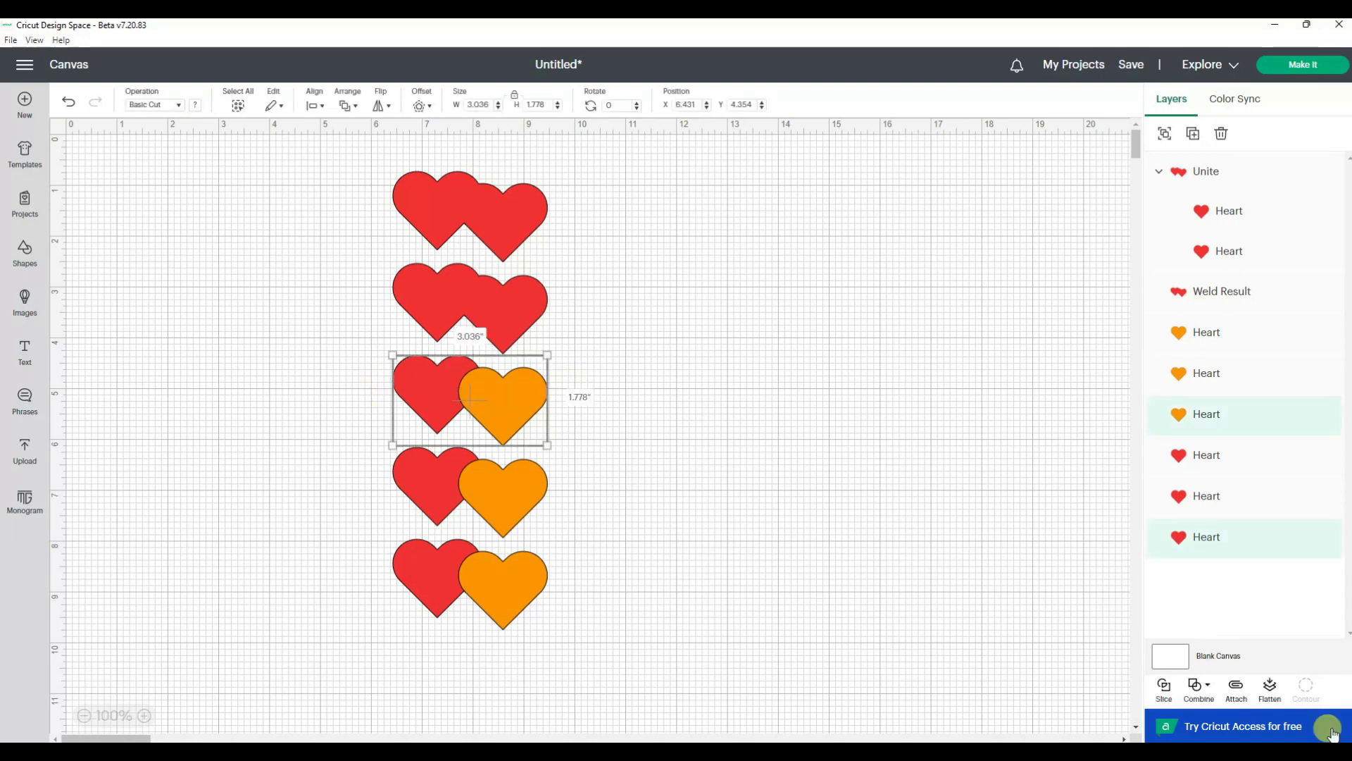
{"action": "left_click", "coordinate": [1198, 684]}
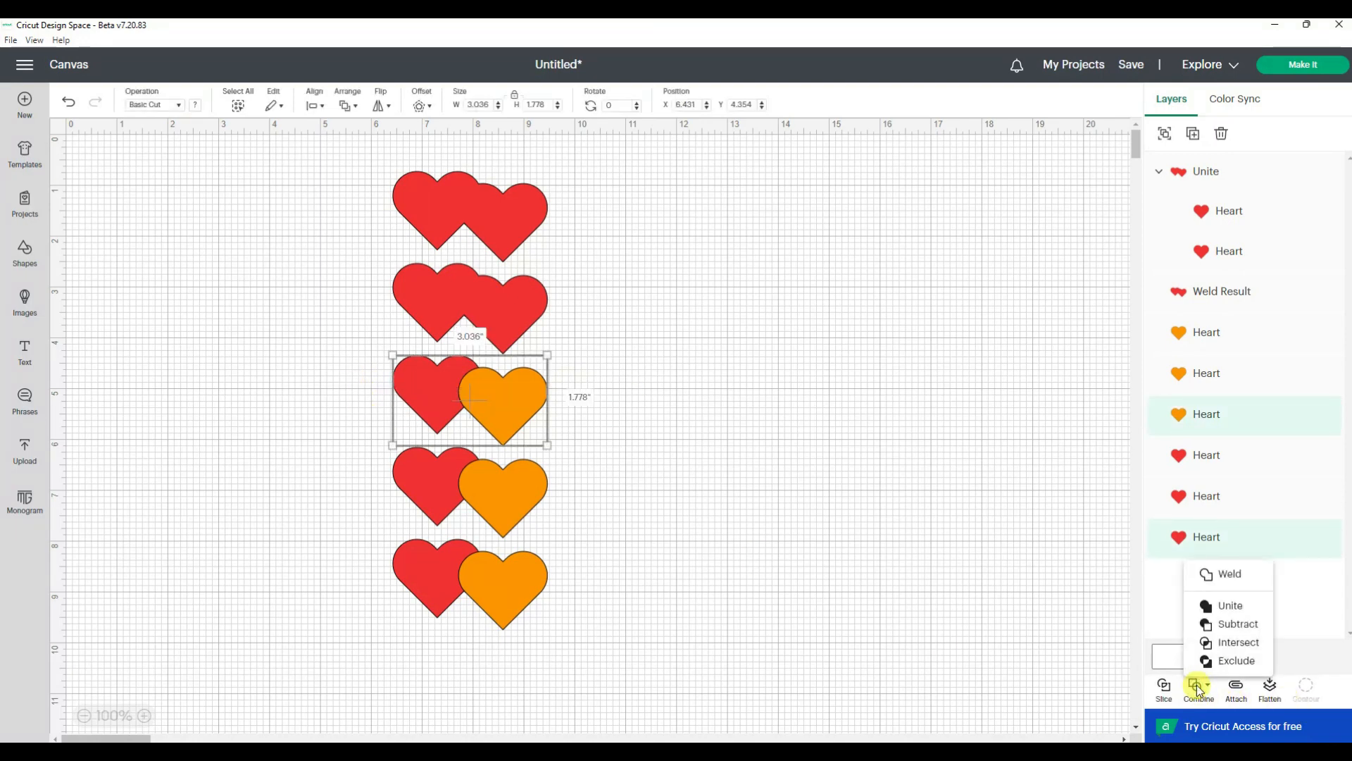
{"action": "left_click", "coordinate": [1229, 625]}
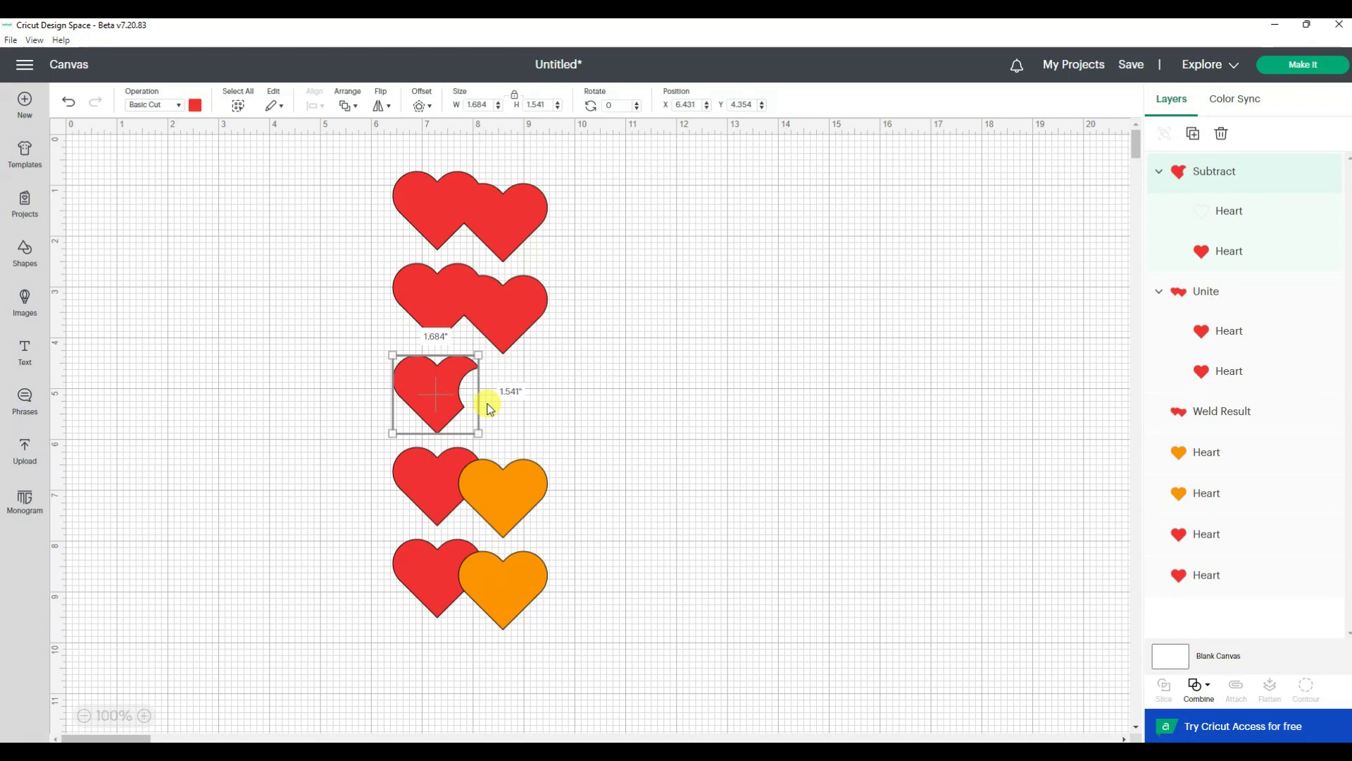
{"action": "left_click", "coordinate": [562, 418]}
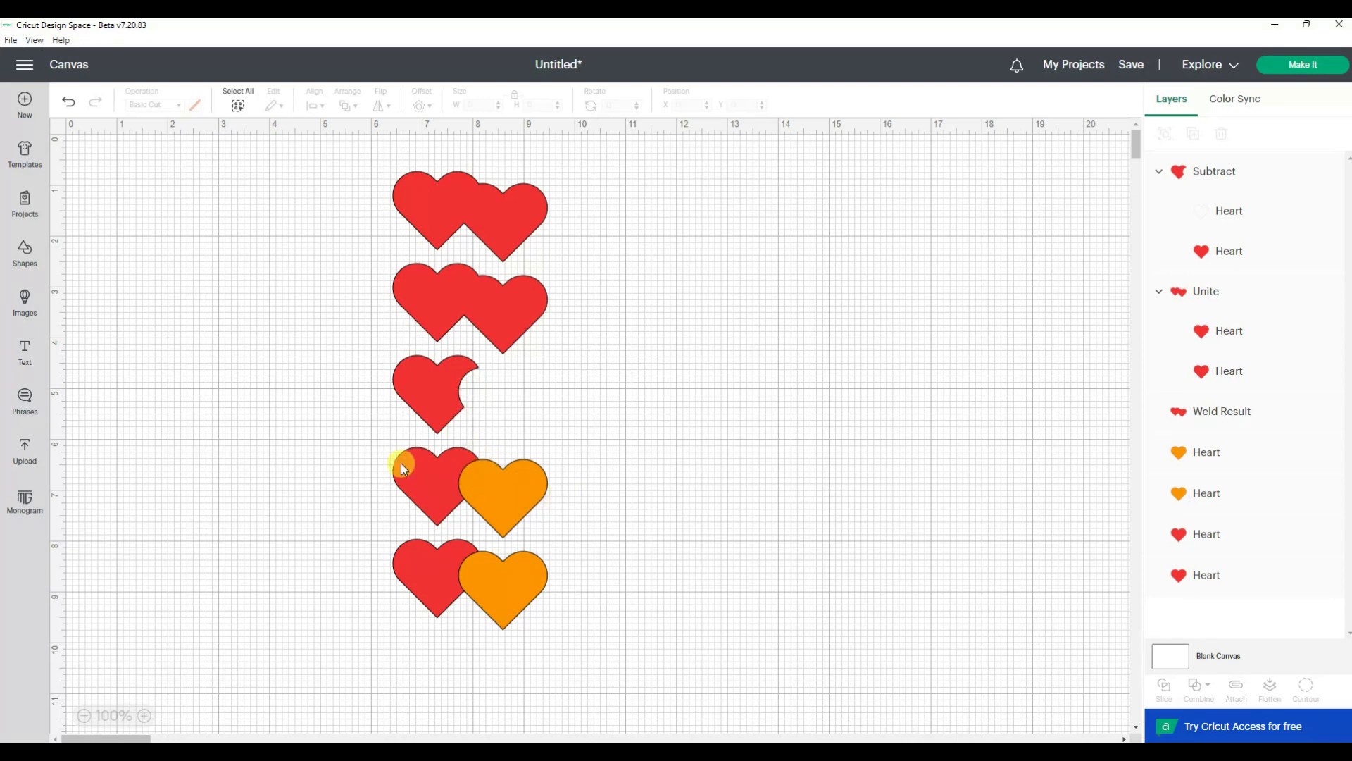
Combine the fourth pair of hearts with Intersect, keeping only their overlapping area, and deselect the result
{"action": "left_click_drag", "start_coordinate": [357, 434], "coordinate": [615, 524]}
{"action": "left_click", "coordinate": [1198, 686]}
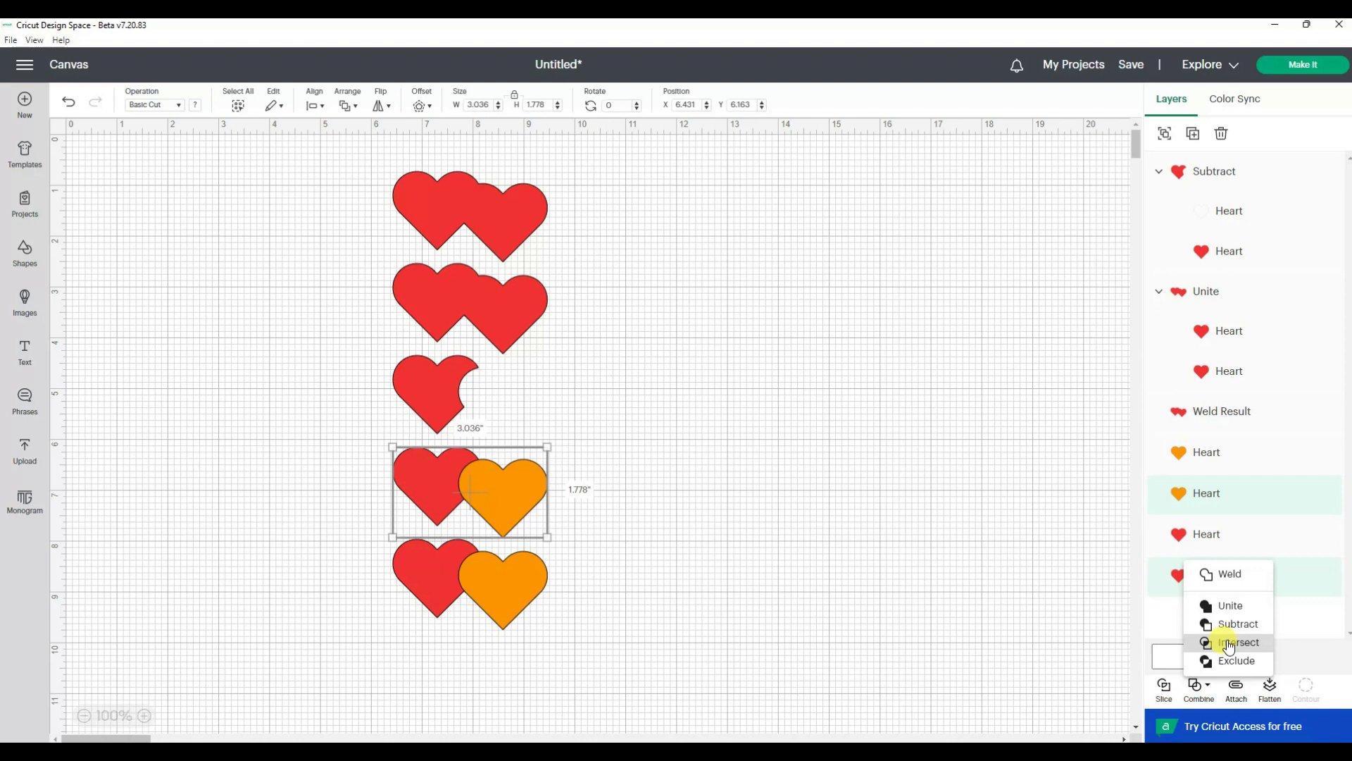
{"action": "left_click", "coordinate": [1230, 643]}
{"action": "left_click", "coordinate": [603, 520]}
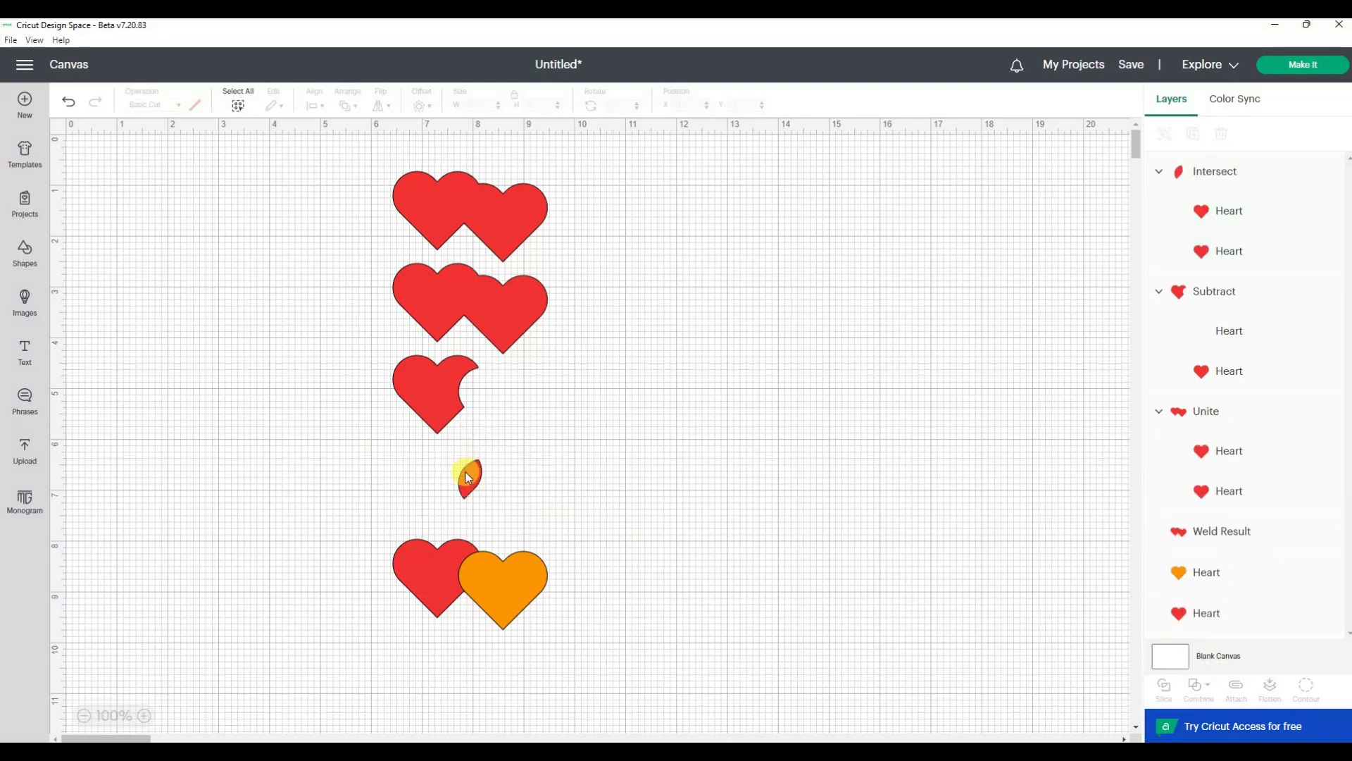
Combine the fifth pair of hearts with Exclude to cut out their overlapping area, and deselect the result
{"action": "left_click_drag", "start_coordinate": [343, 527], "coordinate": [696, 681]}
{"action": "left_click", "coordinate": [1199, 686]}
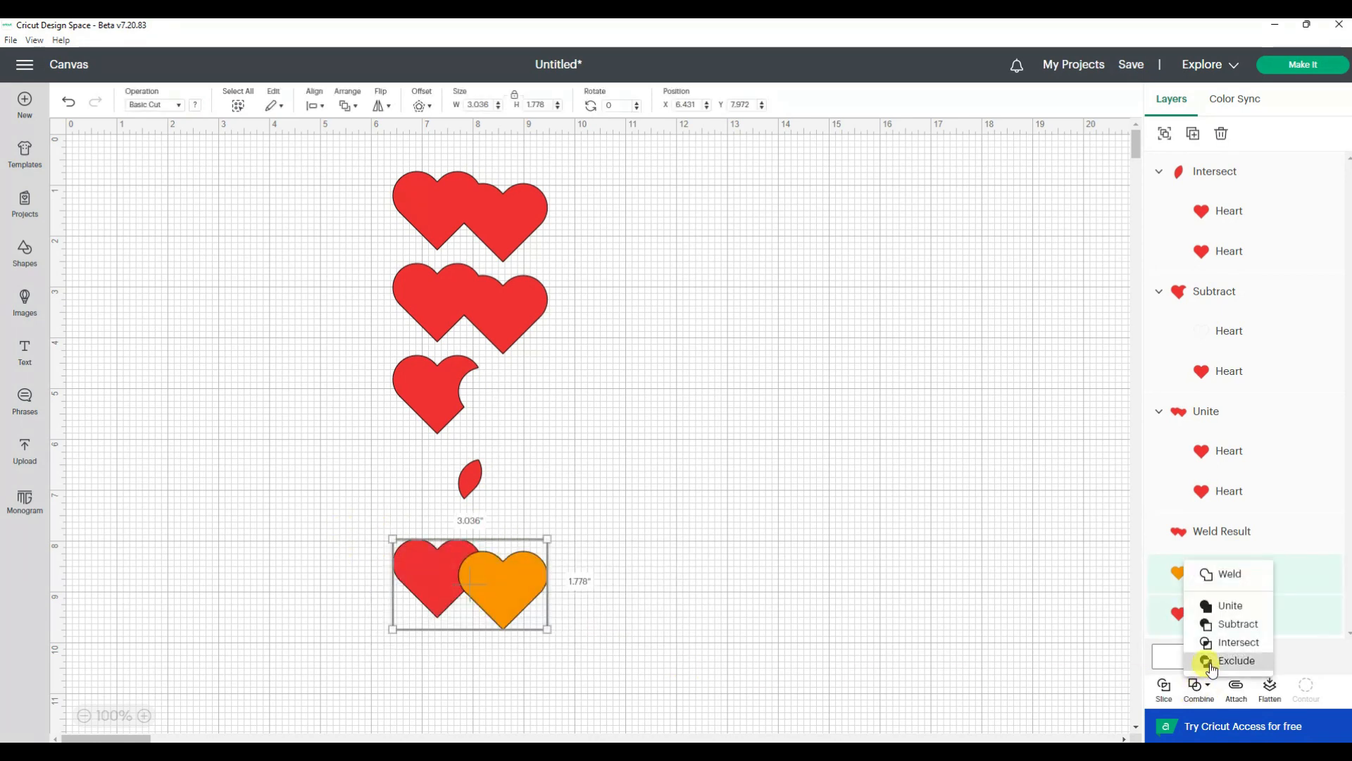
{"action": "left_click", "coordinate": [1208, 662]}
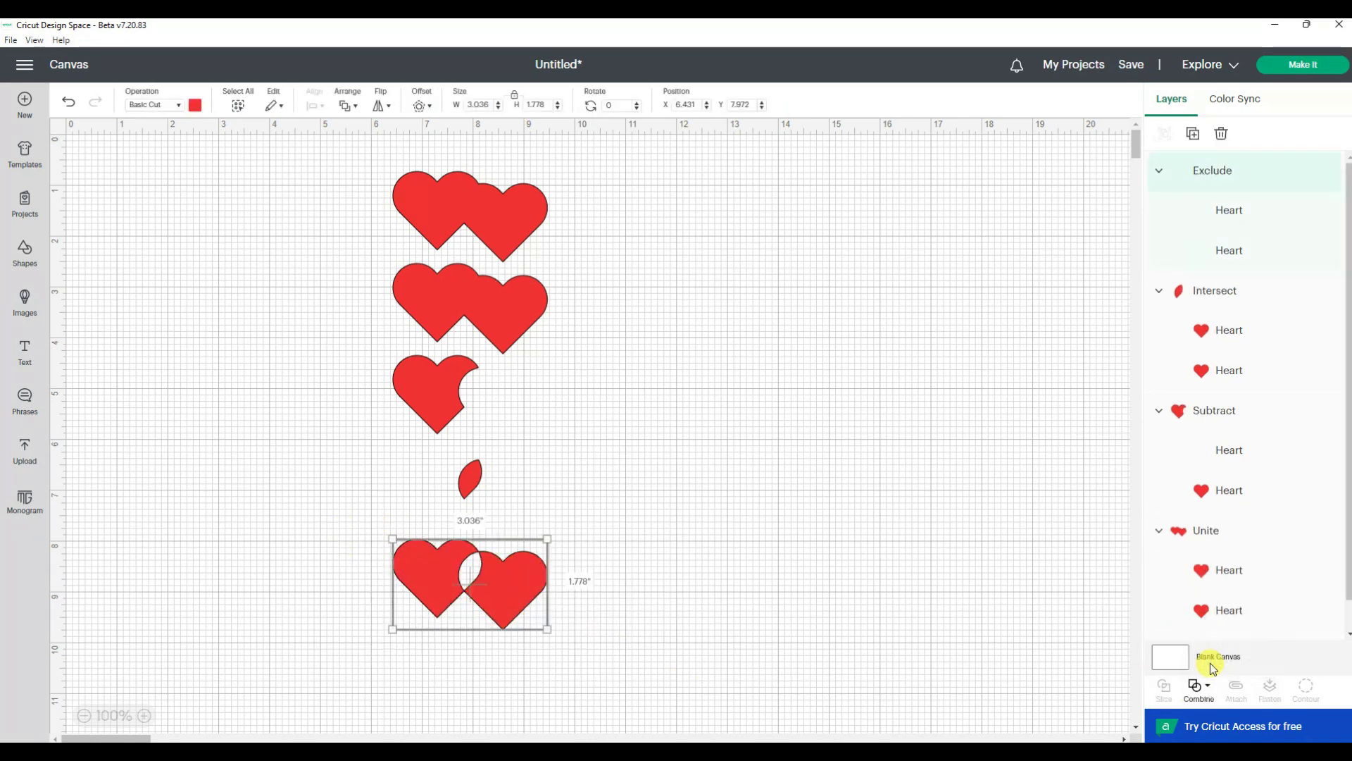
{"action": "left_click", "coordinate": [830, 563]}
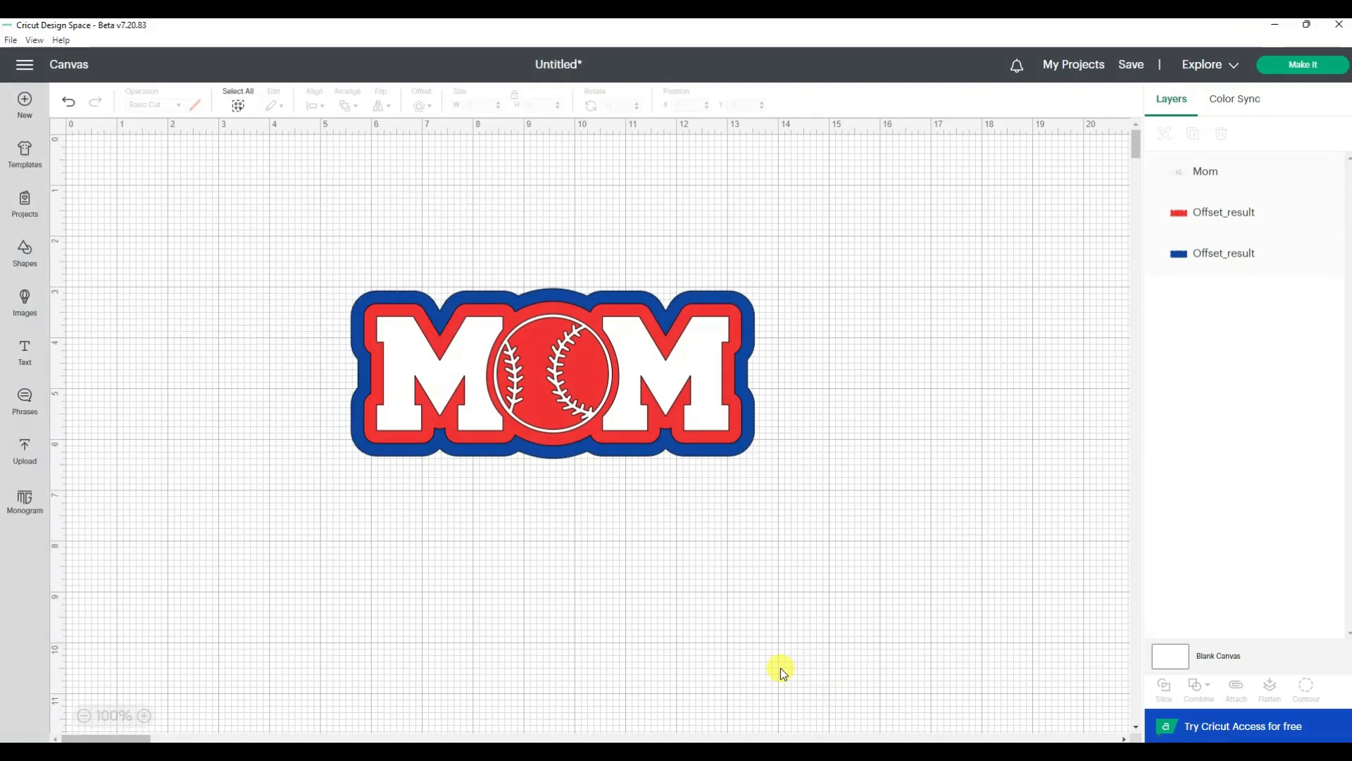
Select all three layers of the MOM baseball design and combine them with Exclude to get a single-colour cutout
{"action": "left_click", "coordinate": [654, 365]}
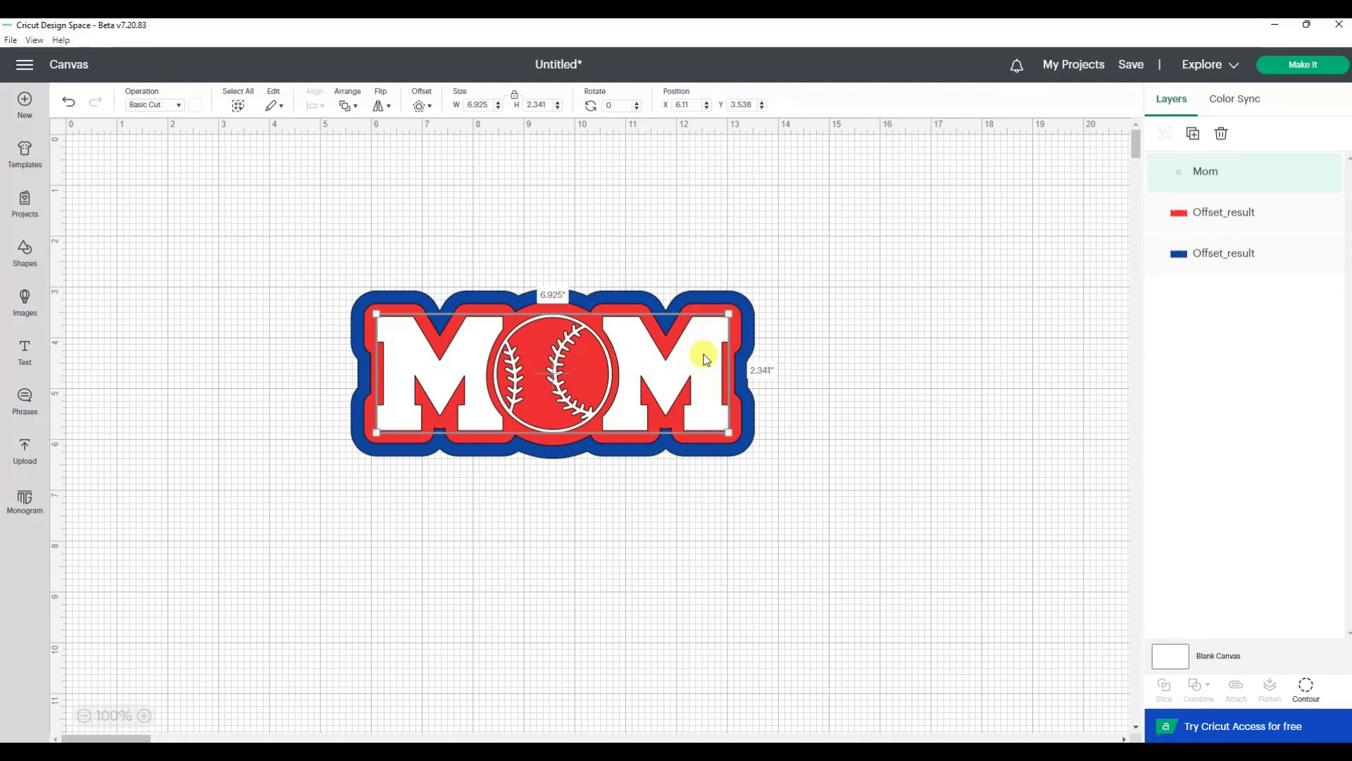
{"action": "left_click_drag", "start_coordinate": [271, 237], "coordinate": [941, 541]}
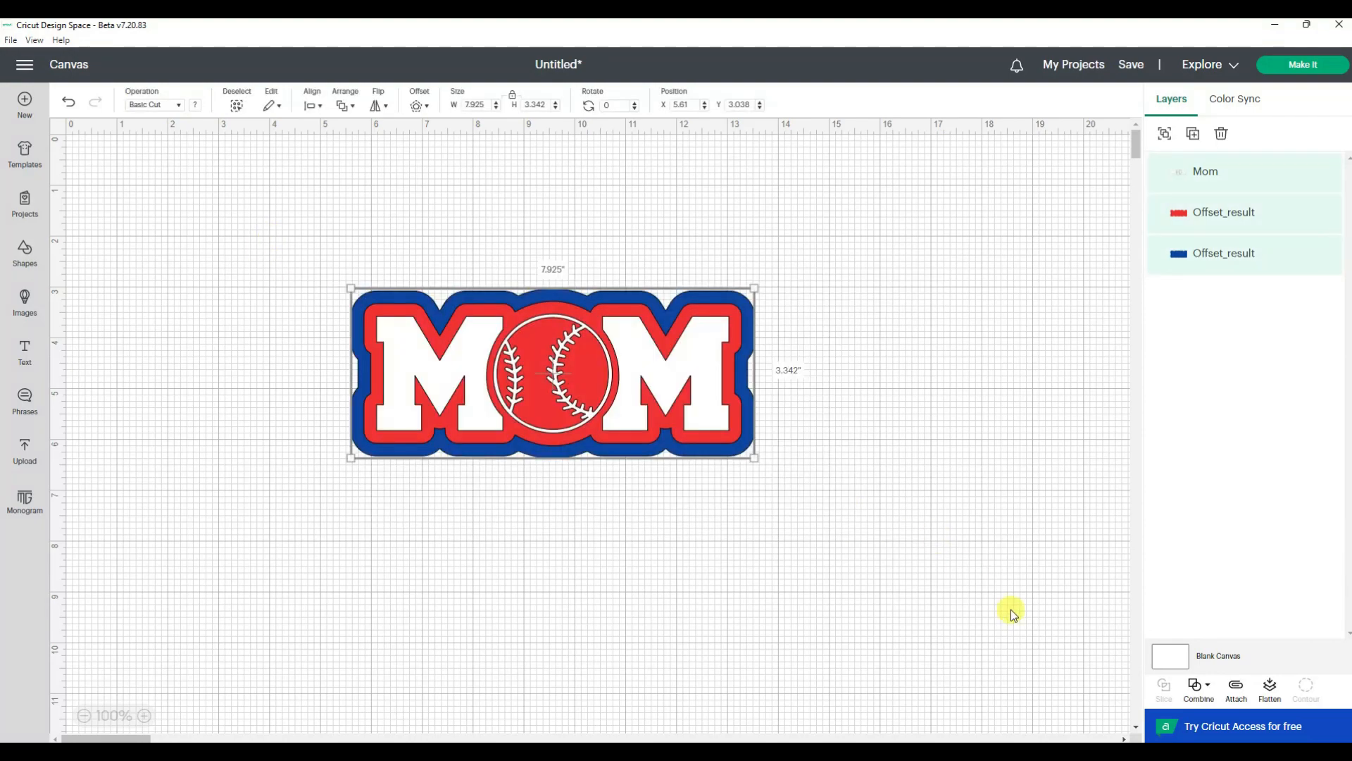
{"action": "left_click", "coordinate": [1204, 687]}
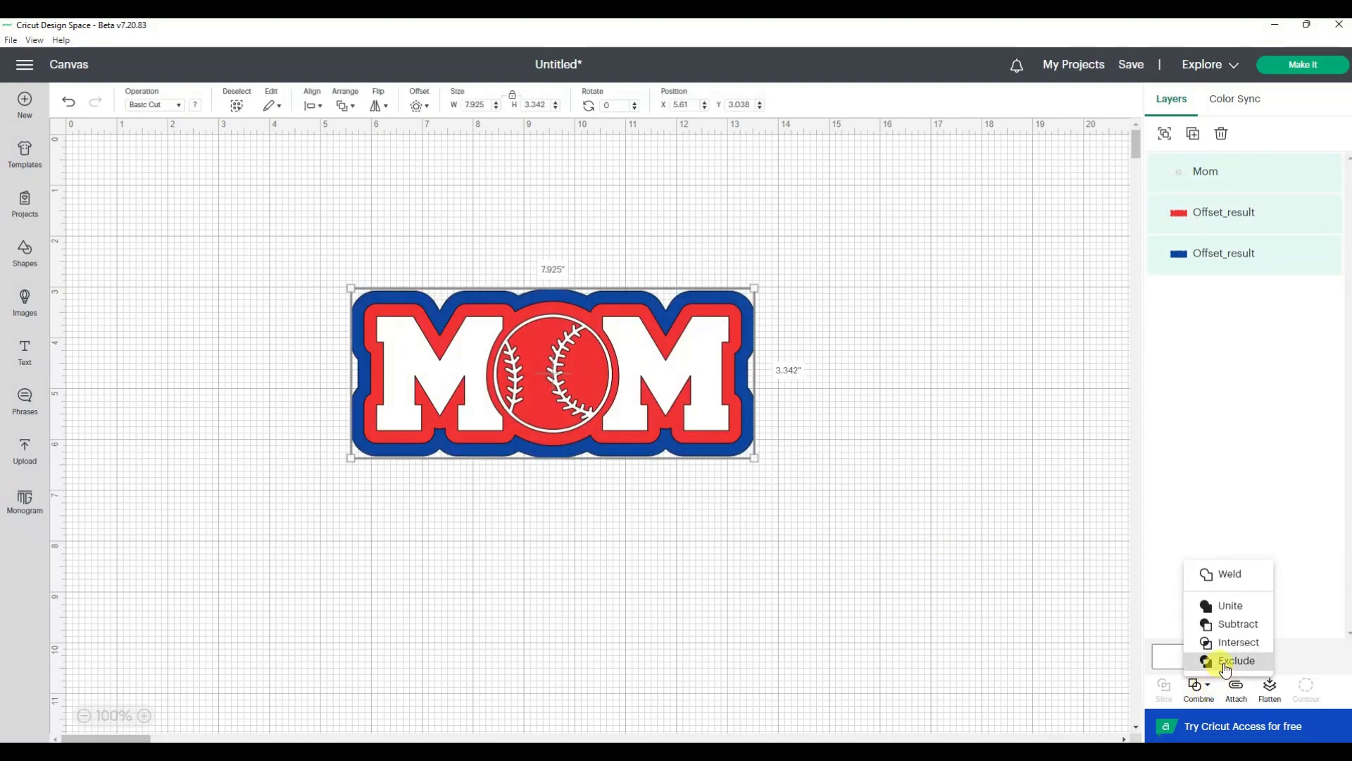
{"action": "left_click", "coordinate": [1226, 662]}
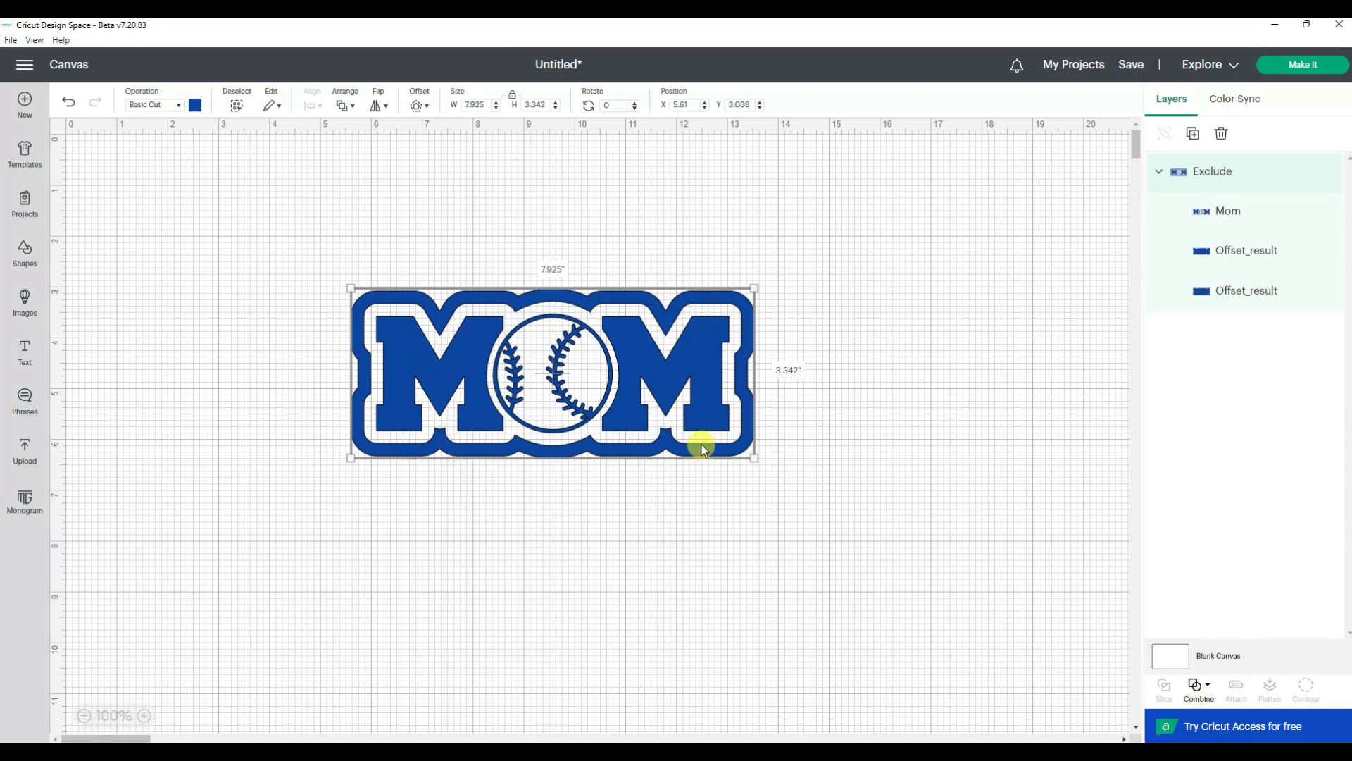
{"action": "left_click", "coordinate": [683, 392]}
{"action": "left_click_drag", "start_coordinate": [683, 392], "coordinate": [723, 388]}
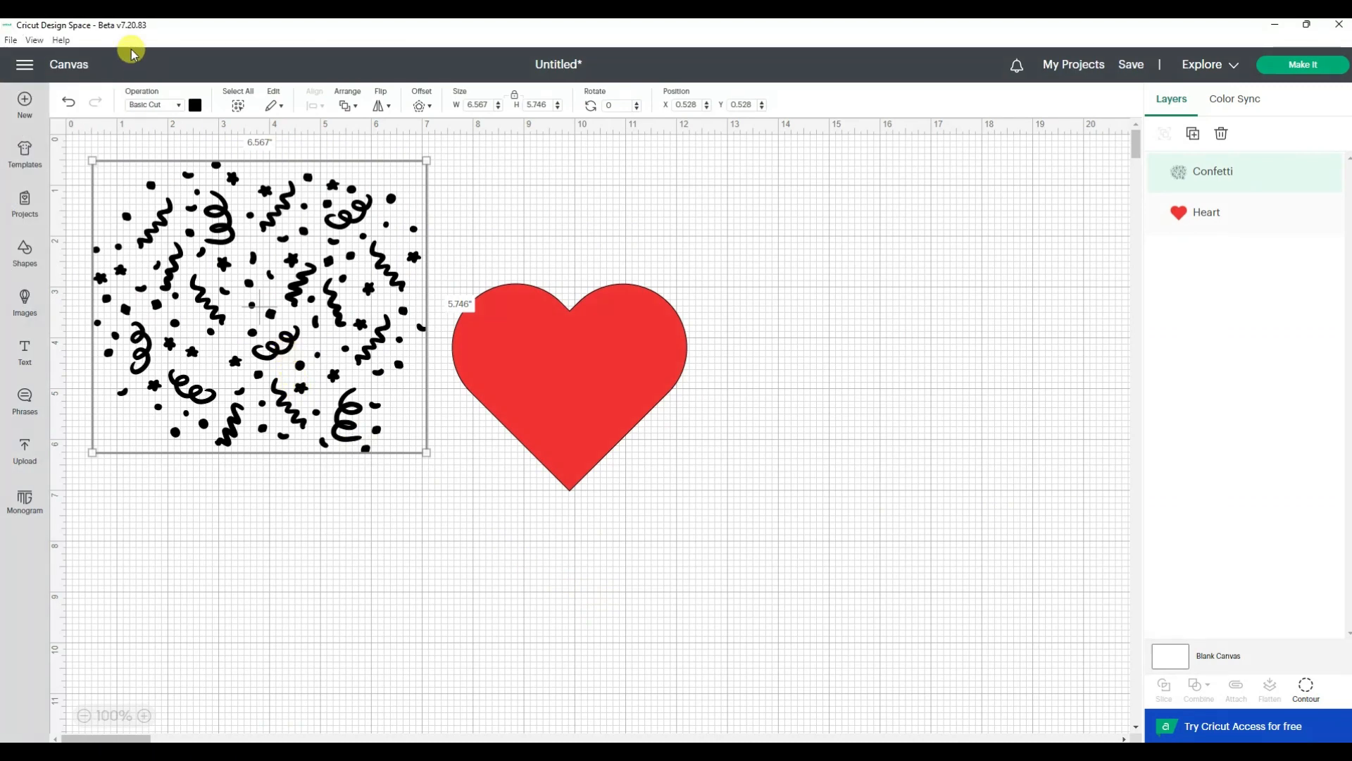
Recolor the confetti yellow and position it over the red heart, scaled down to 5.9 in wide
{"action": "left_click", "coordinate": [194, 106]}
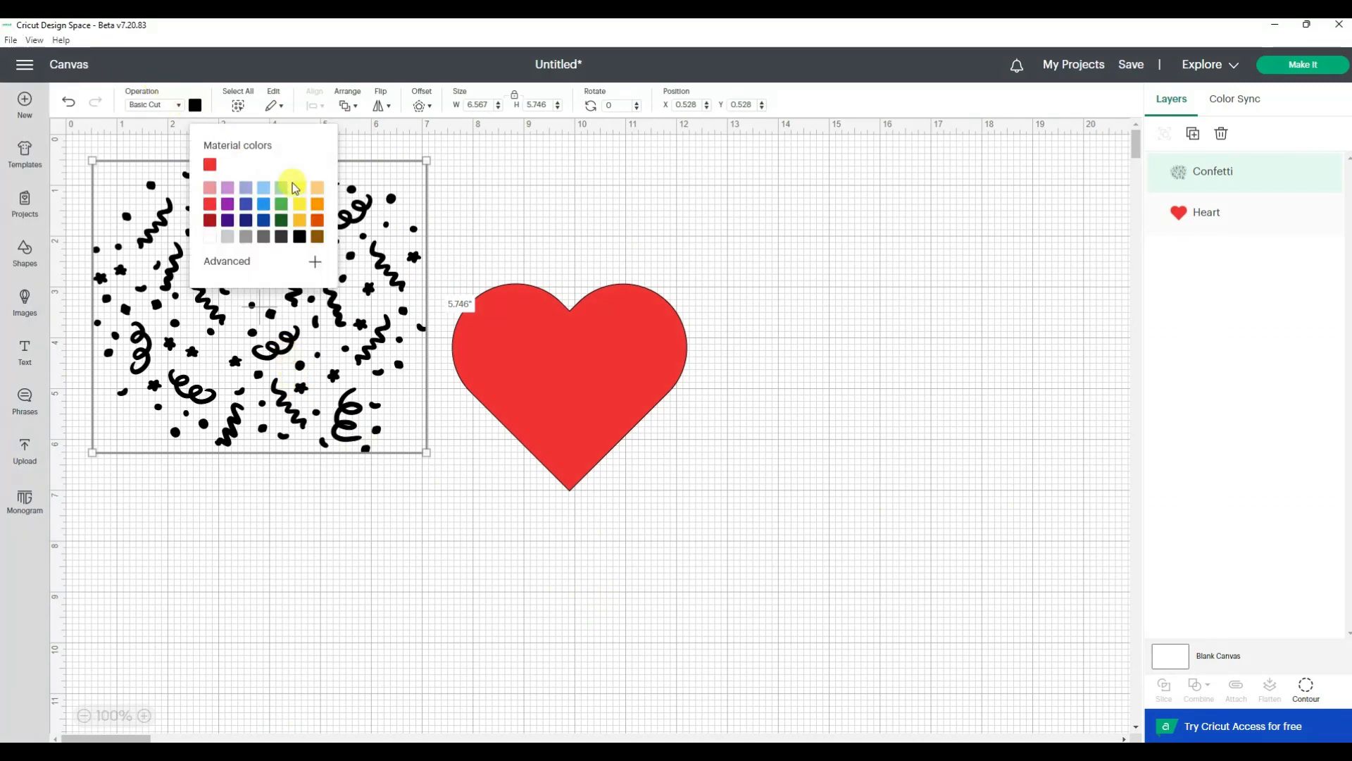
{"action": "left_click", "coordinate": [298, 203]}
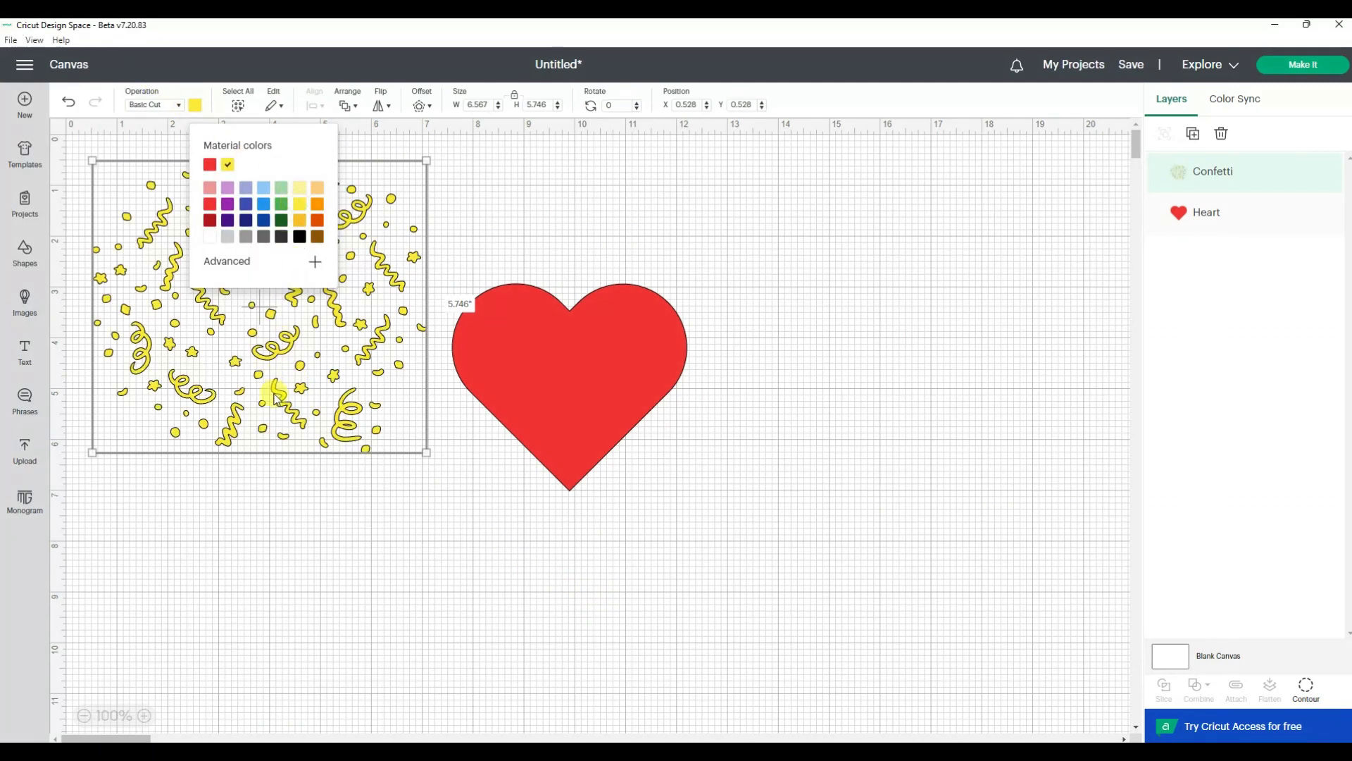
{"action": "left_click_drag", "start_coordinate": [595, 382], "coordinate": [668, 366]}
{"action": "left_click_drag", "start_coordinate": [339, 375], "coordinate": [684, 411]}
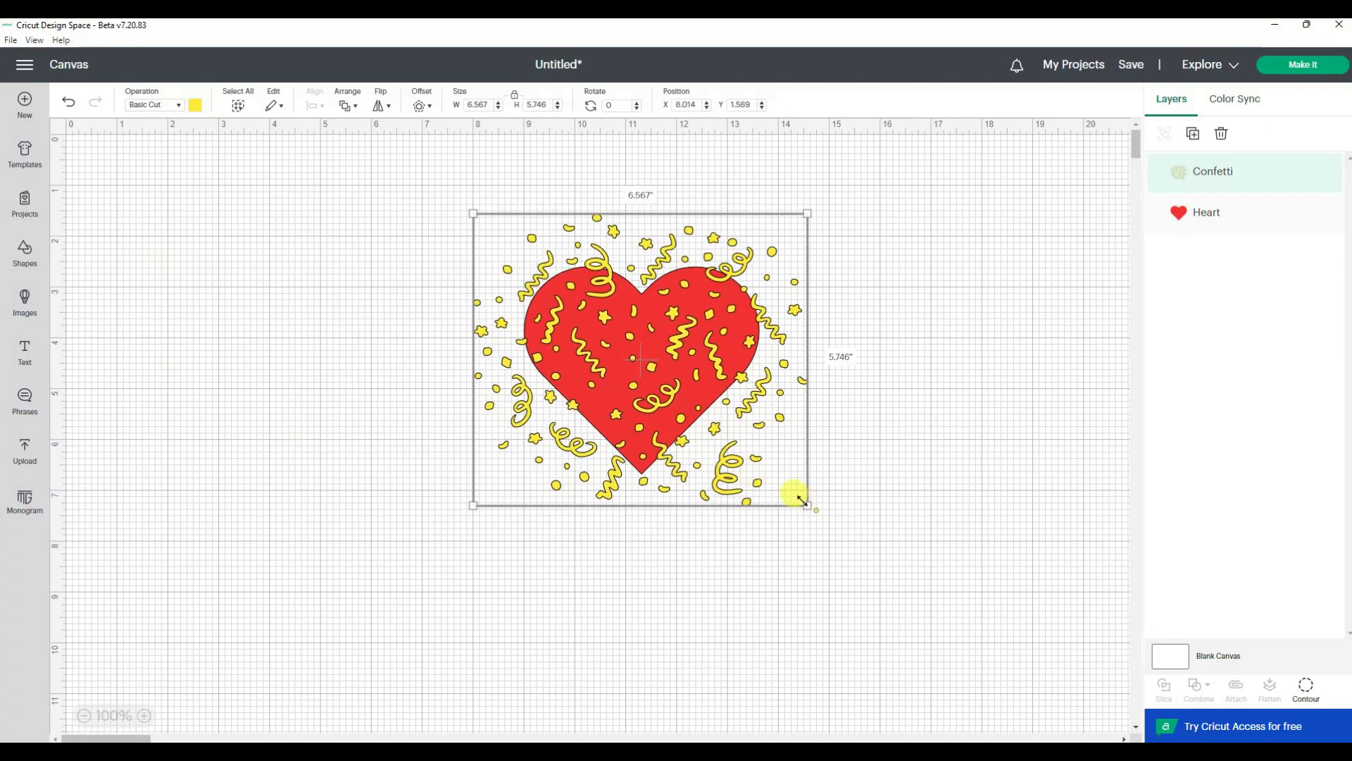
{"action": "left_click_drag", "start_coordinate": [803, 500], "coordinate": [773, 468]}
{"action": "left_click_drag", "start_coordinate": [651, 356], "coordinate": [666, 370]}
Try combining the confetti and the heart with Intersect, and undo it
{"action": "left_click_drag", "start_coordinate": [369, 182], "coordinate": [942, 617]}
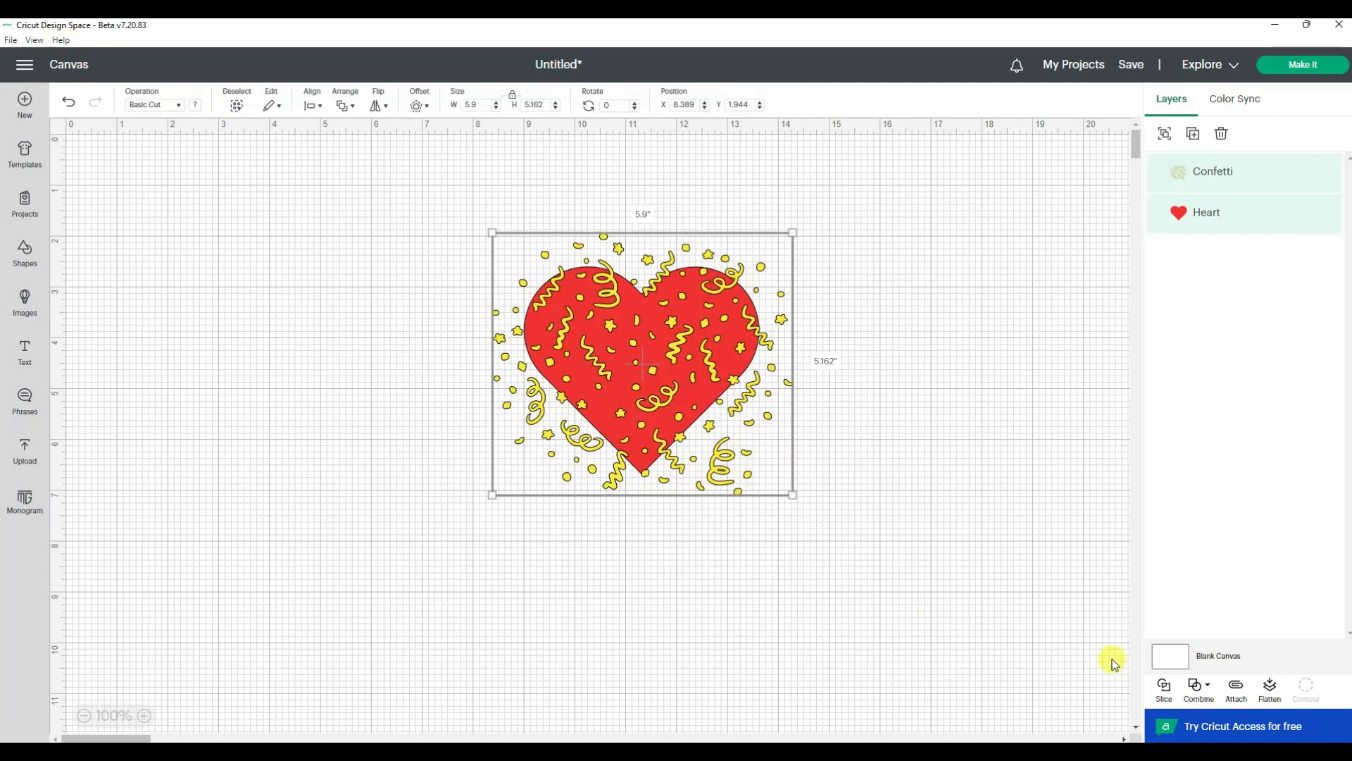
{"action": "left_click", "coordinate": [1209, 691]}
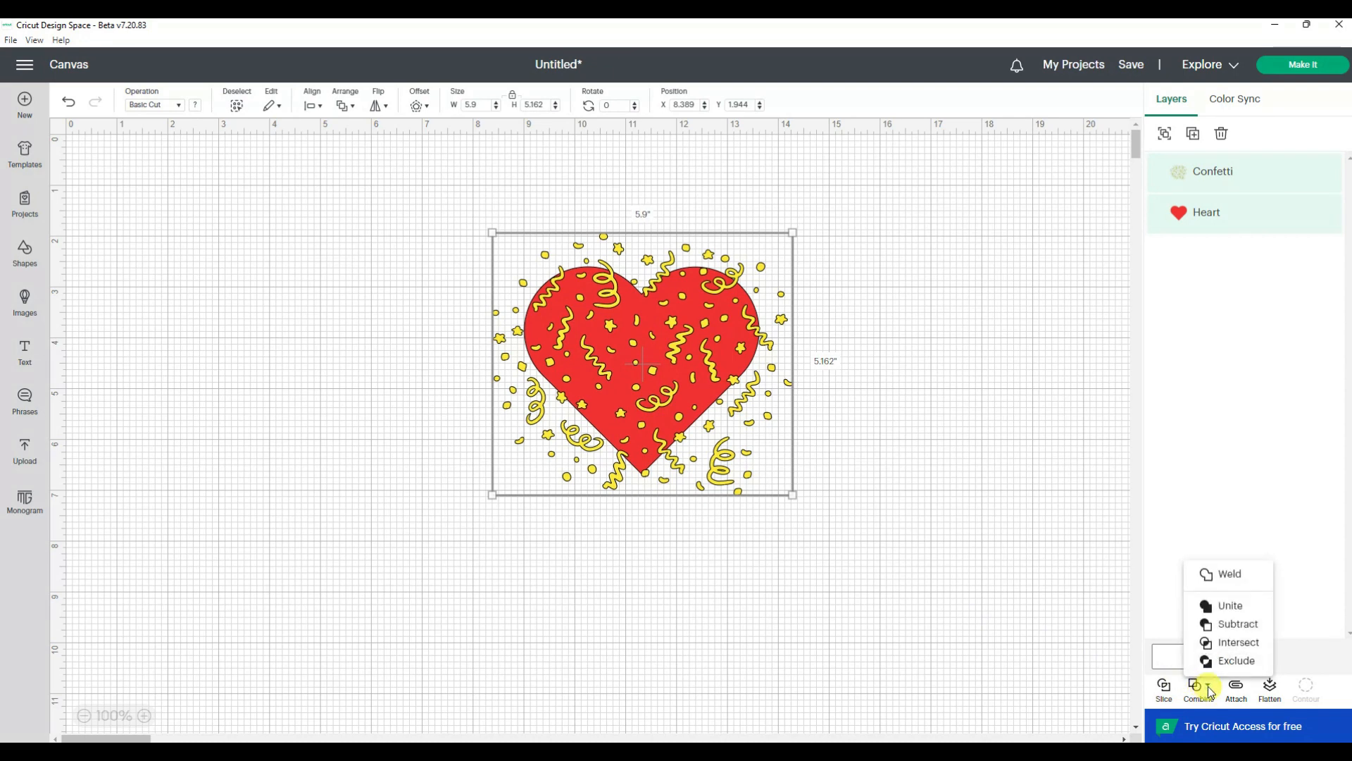
{"action": "left_click", "coordinate": [1240, 648]}
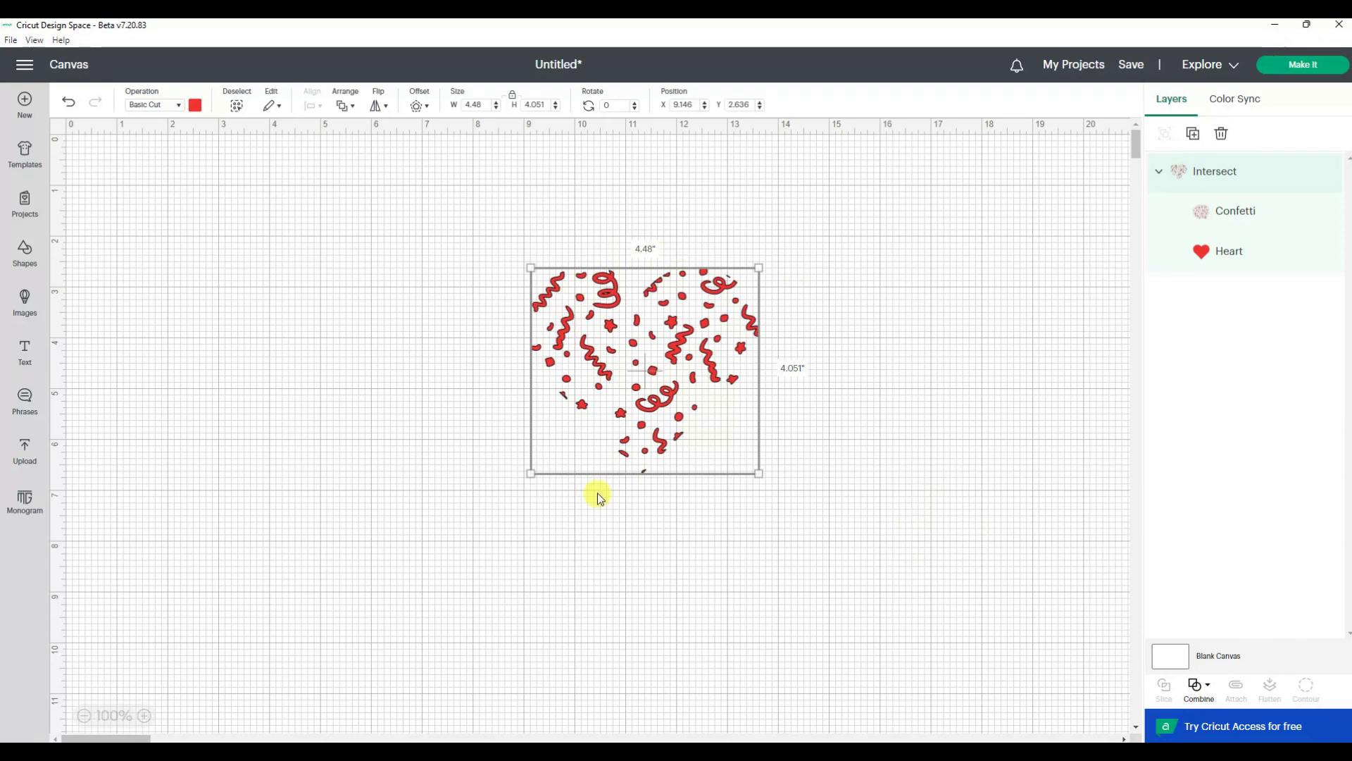
{"action": "left_click", "coordinate": [68, 102]}
Try combining the confetti and the heart with Exclude, and undo it
{"action": "left_click_drag", "start_coordinate": [350, 188], "coordinate": [991, 628]}
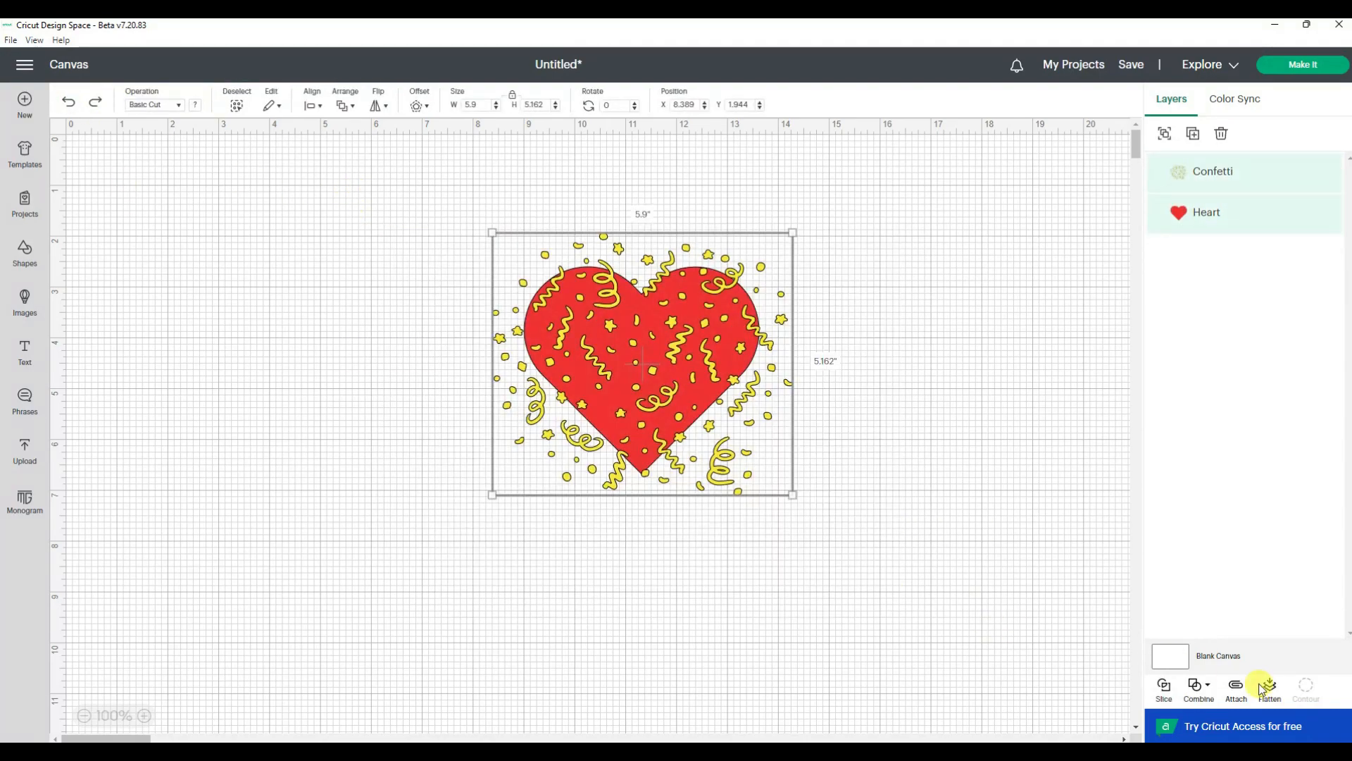
{"action": "left_click", "coordinate": [1201, 685]}
{"action": "left_click", "coordinate": [1233, 659]}
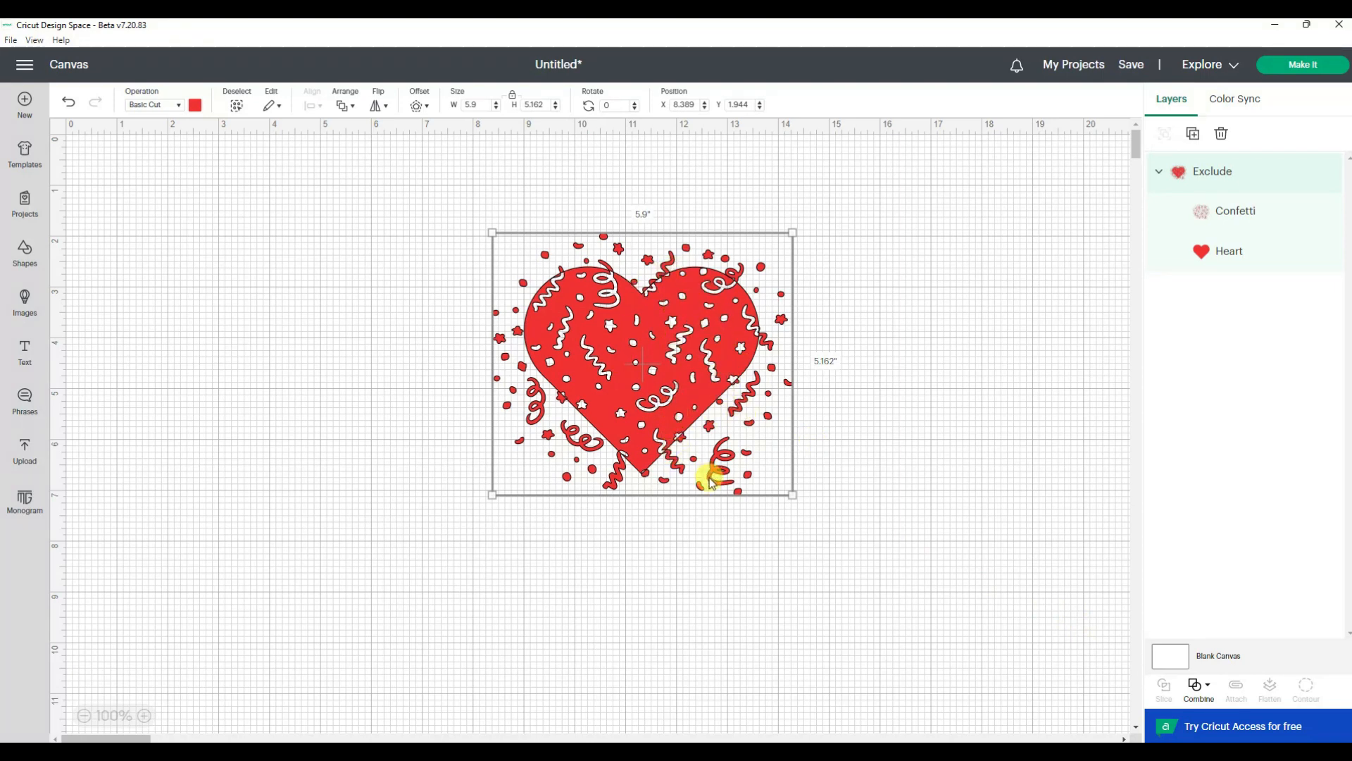
{"action": "left_click", "coordinate": [69, 102]}
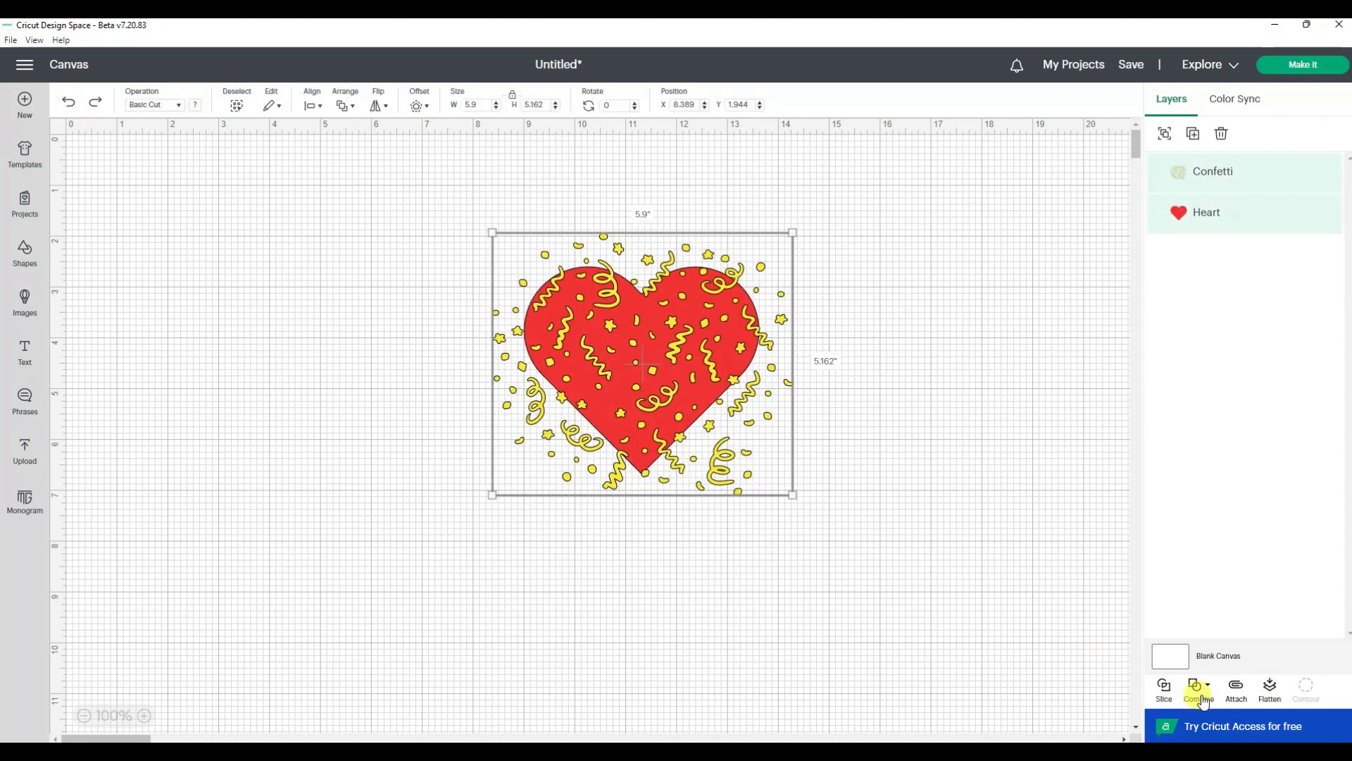
Subtract the confetti from the red heart
{"action": "left_click", "coordinate": [1203, 696]}
{"action": "left_click", "coordinate": [1236, 622]}
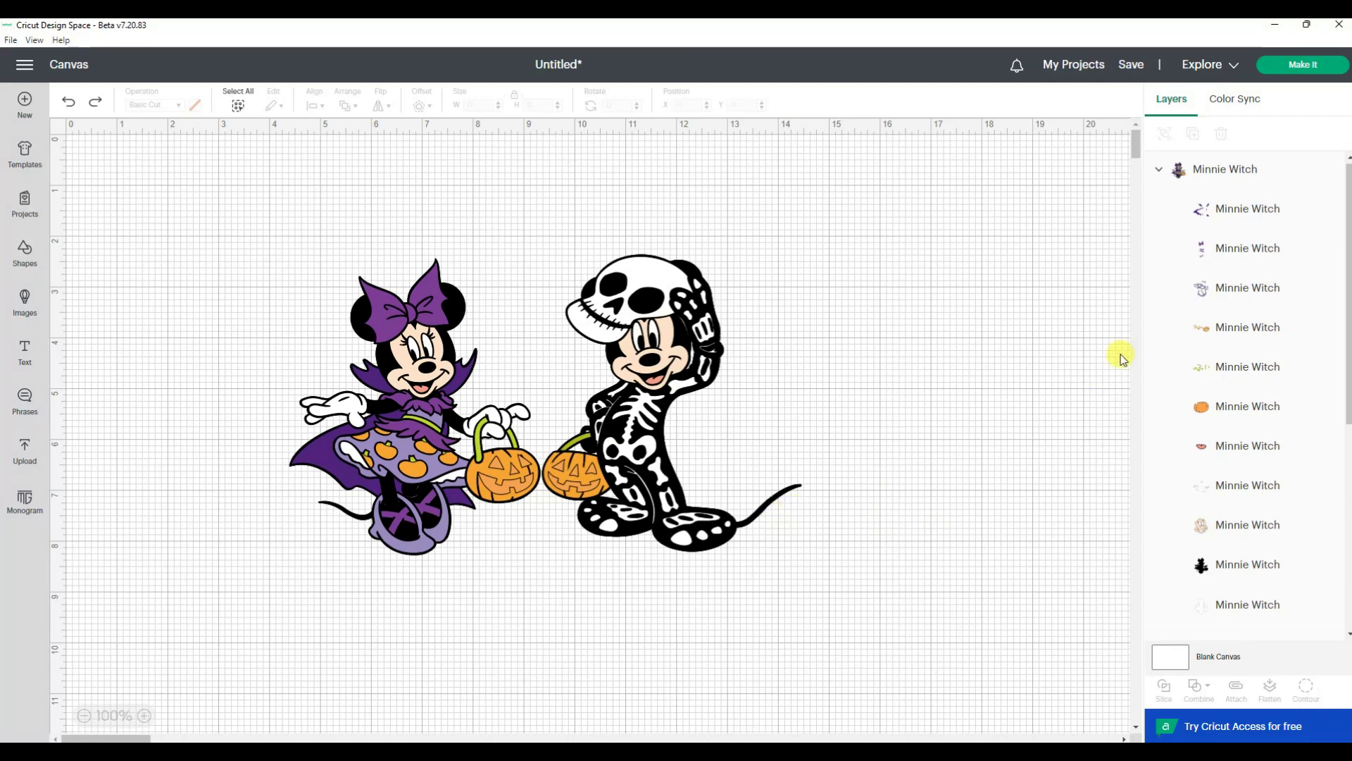
Move the Minnie Witch group away from Mickey Skeleton and back beside it to check that they are separate groups
{"action": "left_click_drag", "start_coordinate": [393, 409], "coordinate": [360, 405]}
{"action": "left_click", "coordinate": [622, 449]}
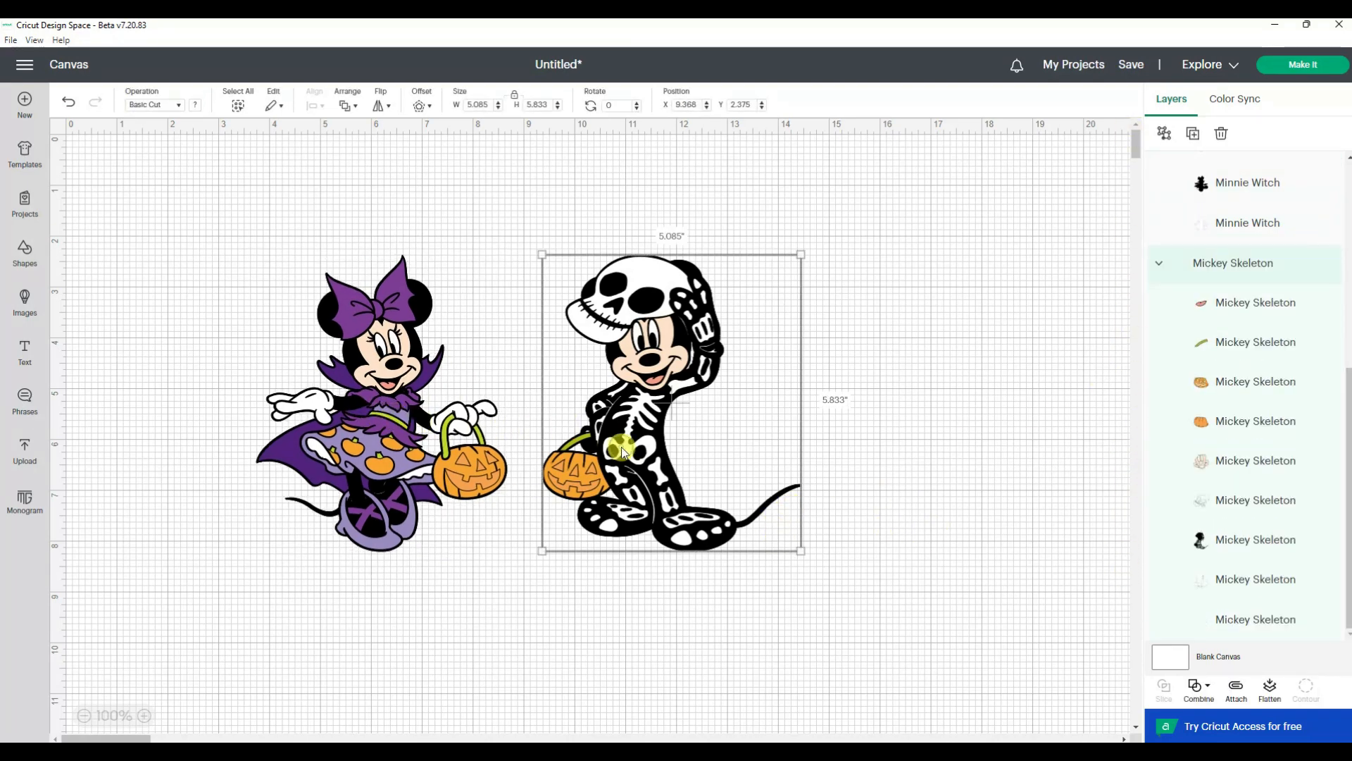
{"action": "left_click_drag", "start_coordinate": [480, 449], "coordinate": [512, 449]}
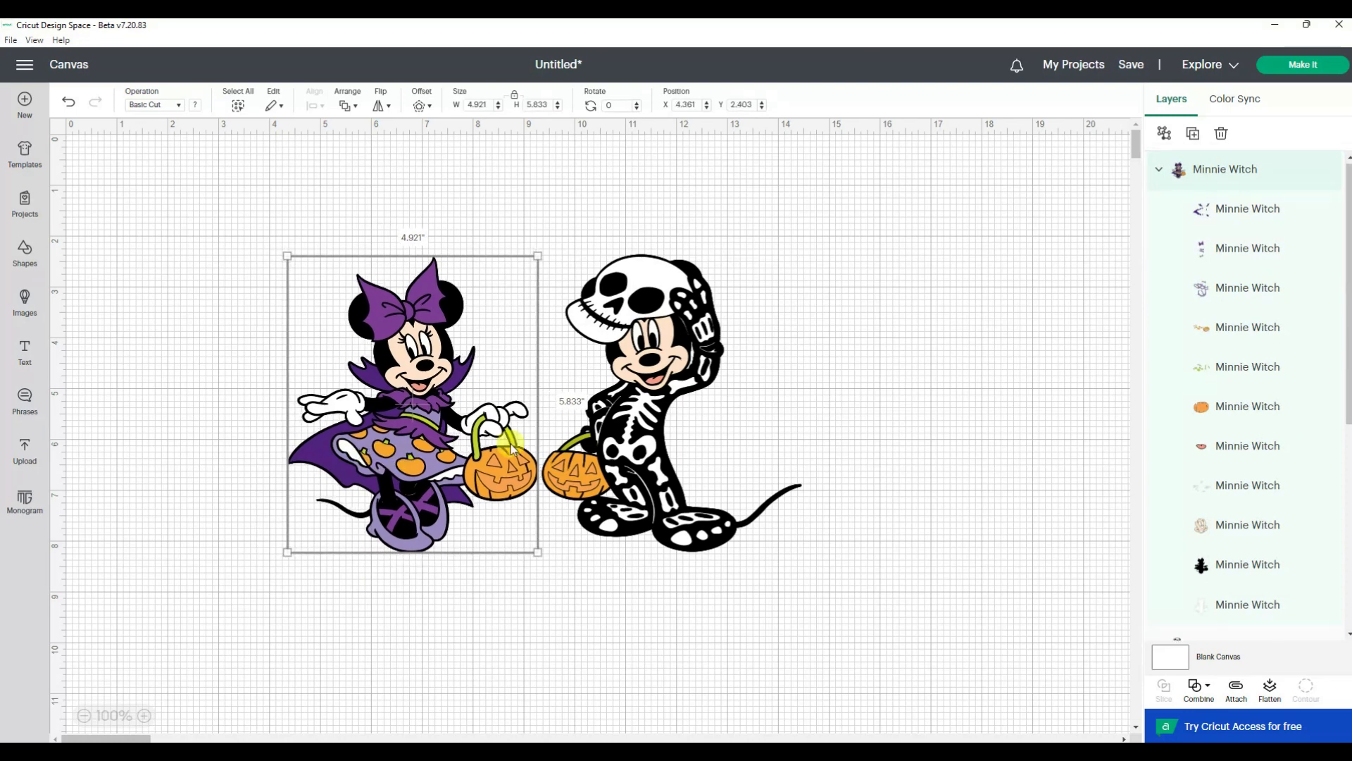
Merge the Mickey Skeleton group into the Minnie Witch layer group and enlarge the combined group to 11.55 in wide
{"action": "left_click", "coordinate": [1160, 172]}
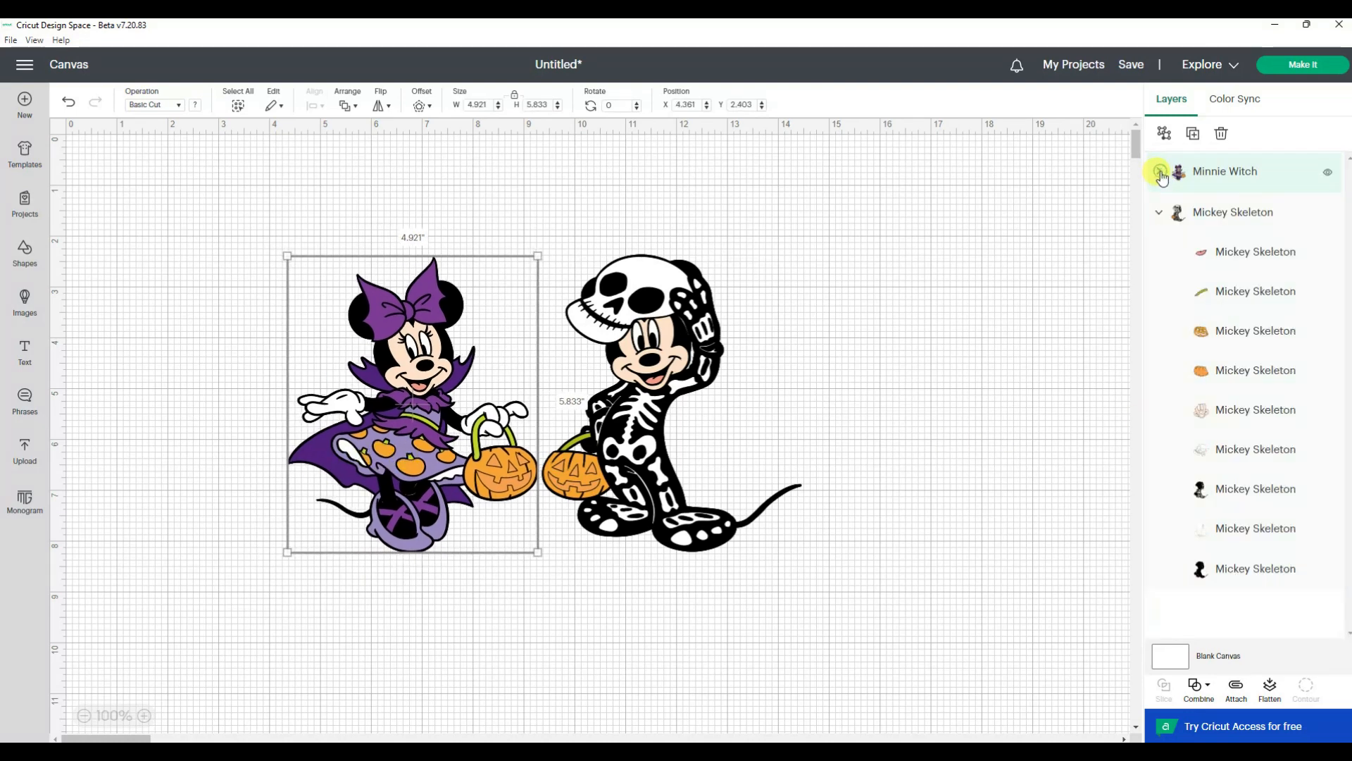
{"action": "left_click", "coordinate": [1159, 214]}
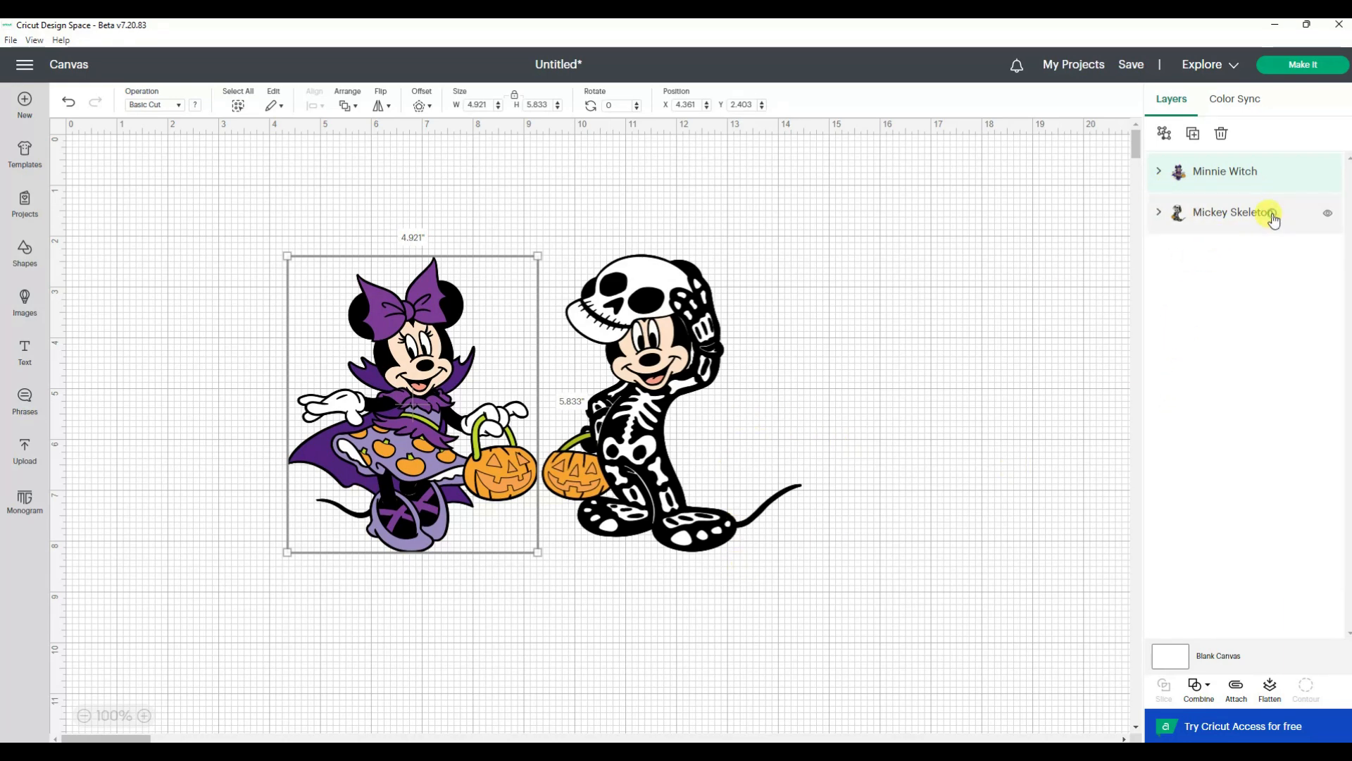
{"action": "left_click_drag", "start_coordinate": [1273, 214], "coordinate": [1275, 176]}
{"action": "left_click_drag", "start_coordinate": [1275, 173], "coordinate": [1274, 184]}
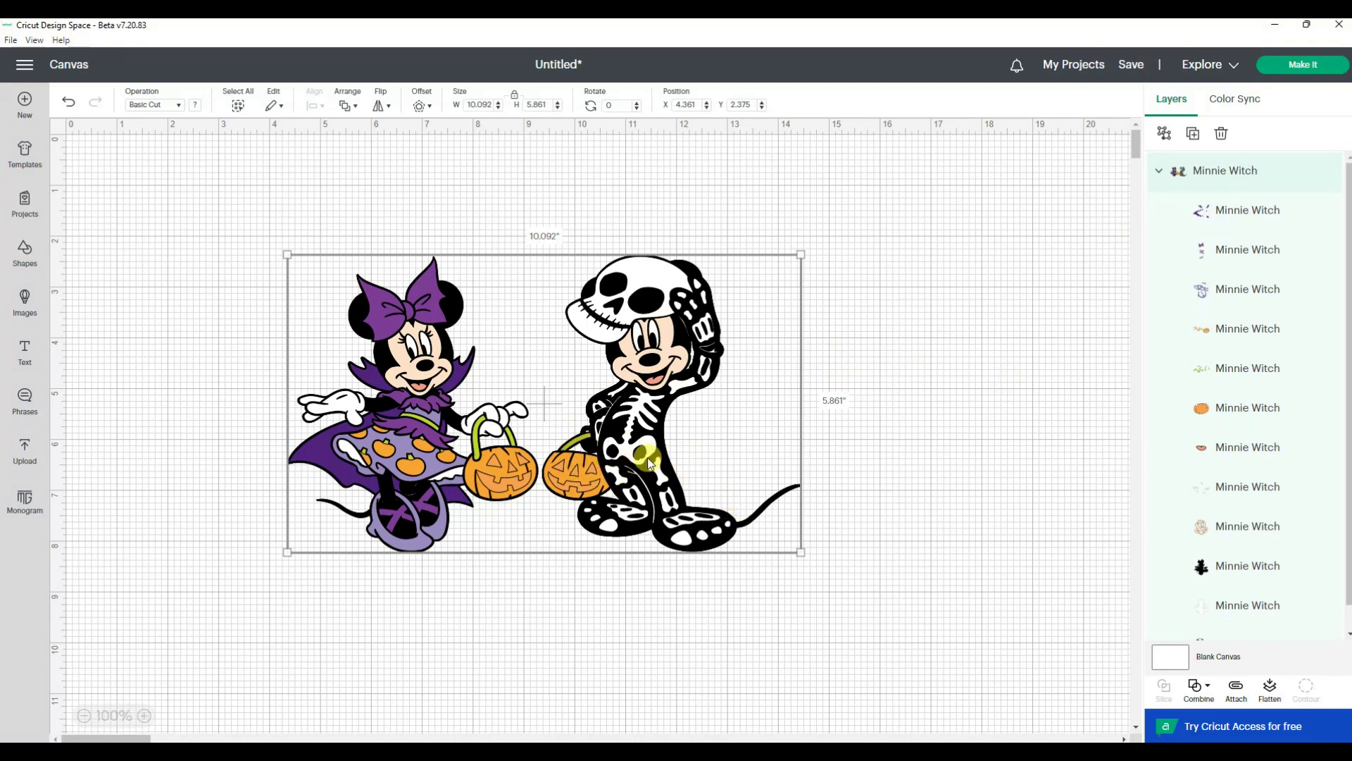
{"action": "left_click_drag", "start_coordinate": [796, 549], "coordinate": [872, 587]}
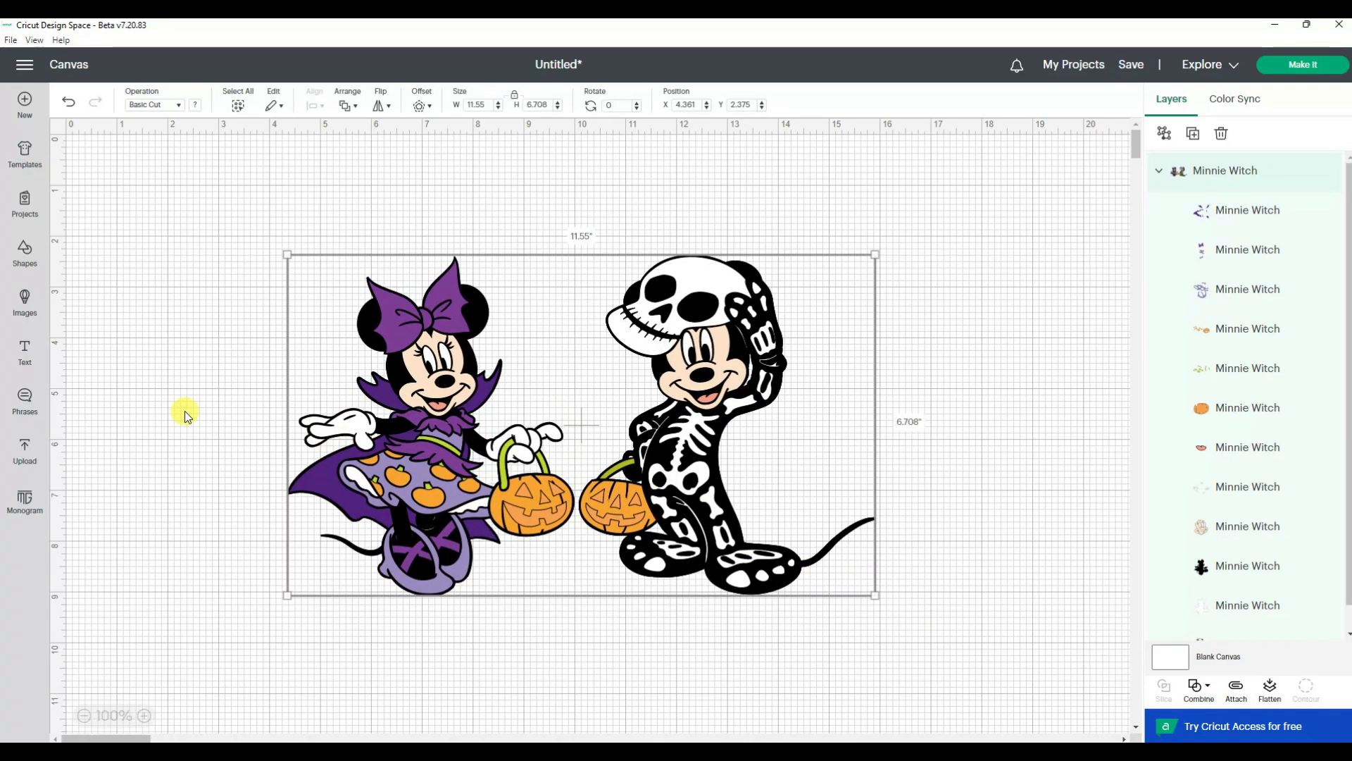
Search all images in the image library for "boo"
{"action": "left_click", "coordinate": [24, 299]}
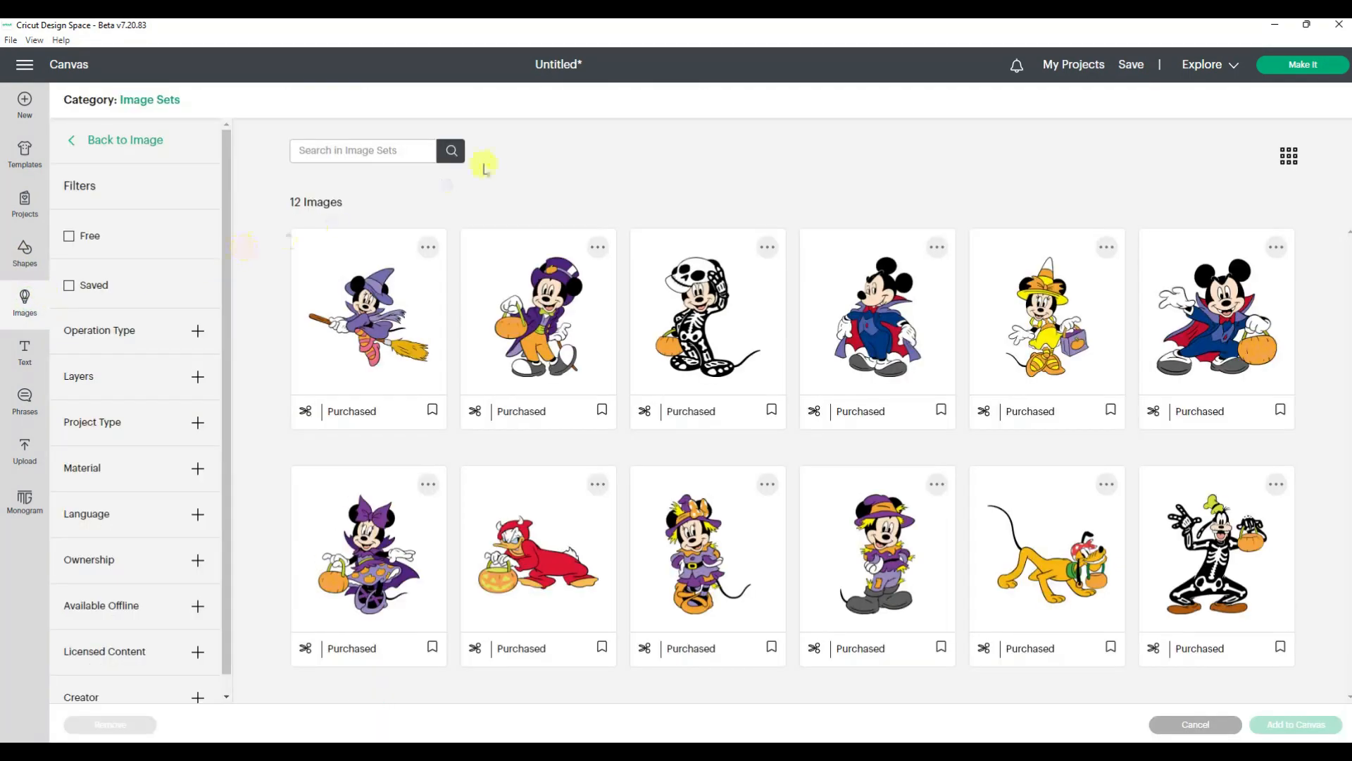
{"action": "type", "text": "boo"}
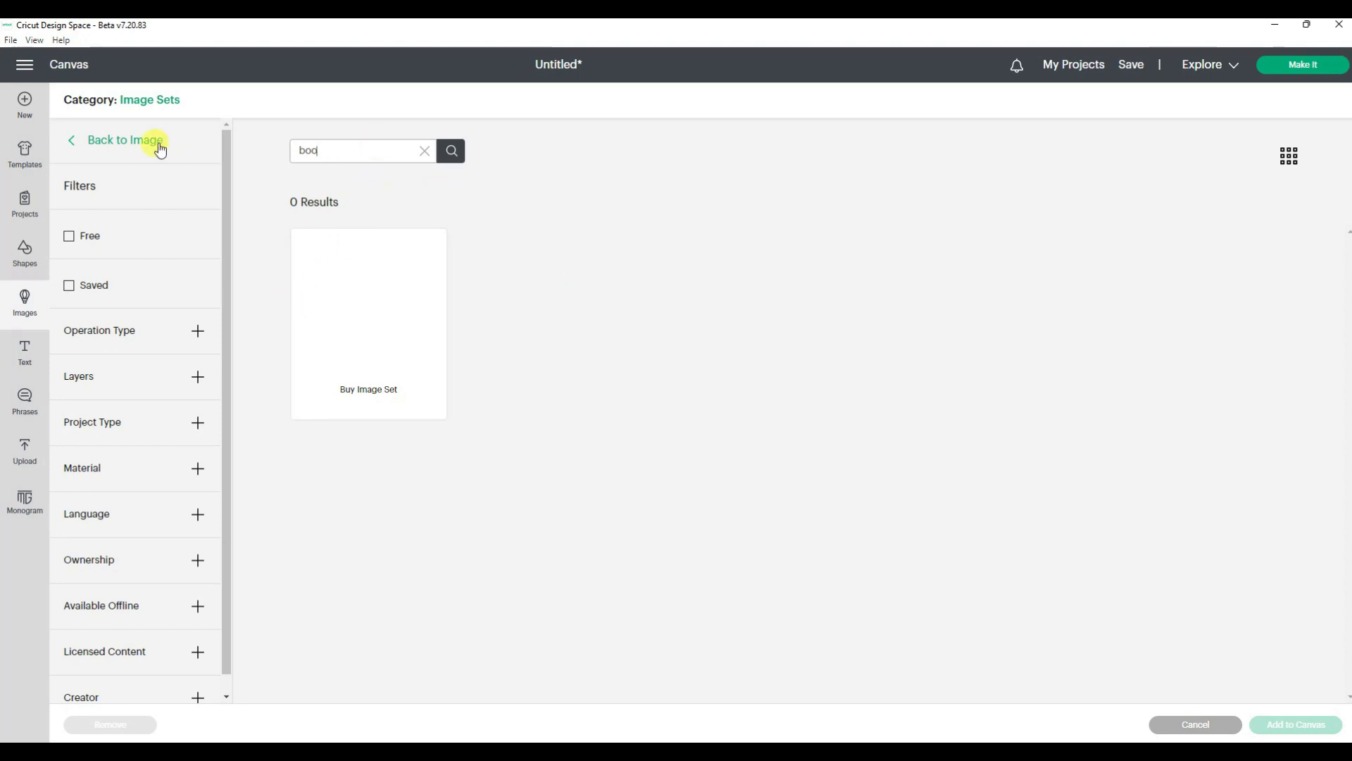
{"action": "left_click", "coordinate": [134, 139]}
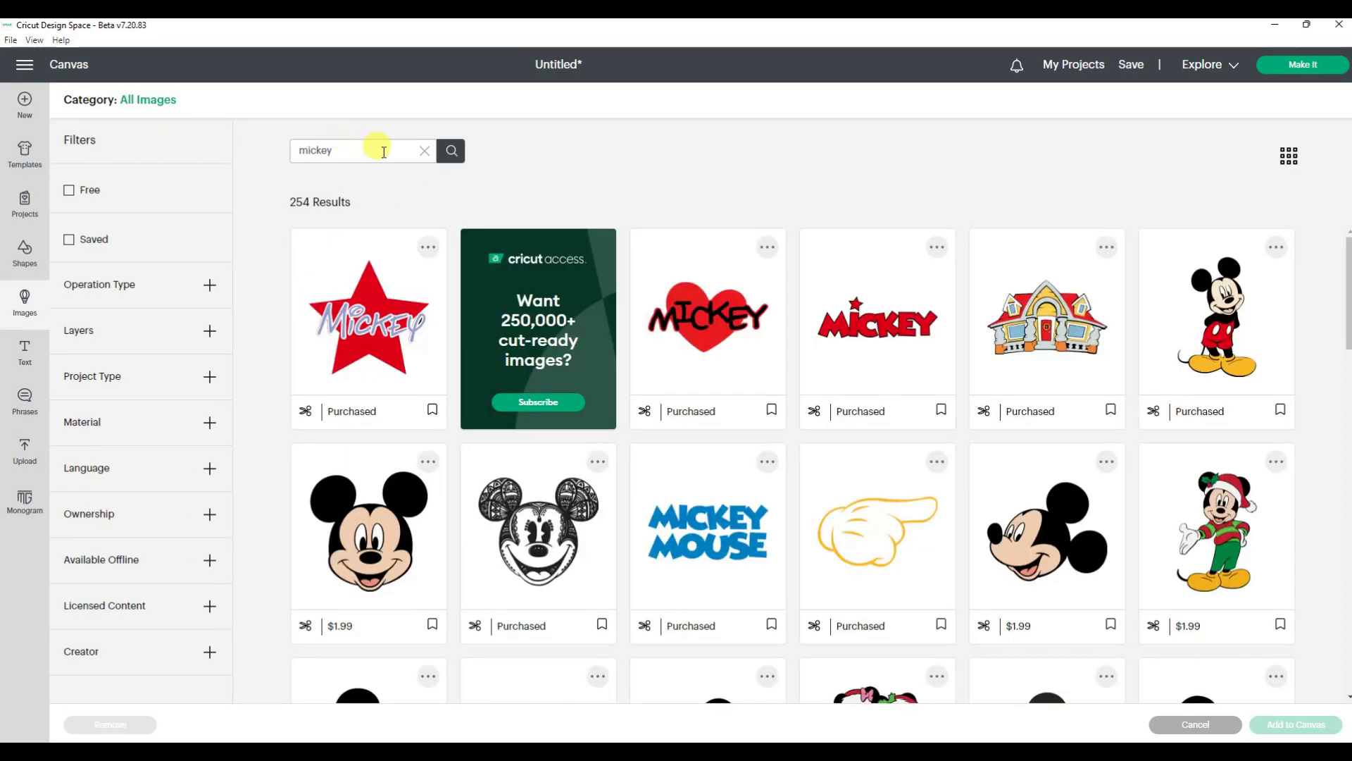
{"action": "left_click_drag", "start_coordinate": [387, 145], "coordinate": [256, 151]}
{"action": "type", "text": "boo"}
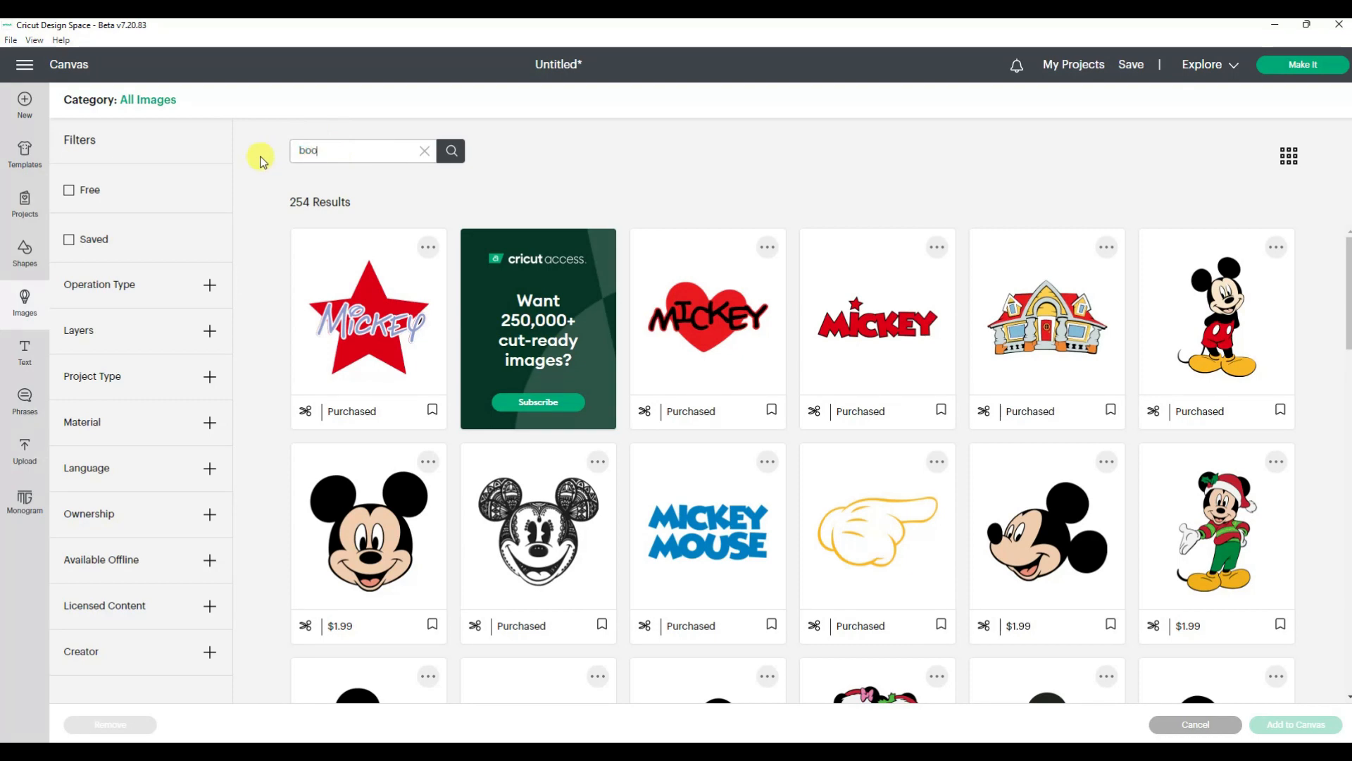
{"action": "key", "text": "Return"}
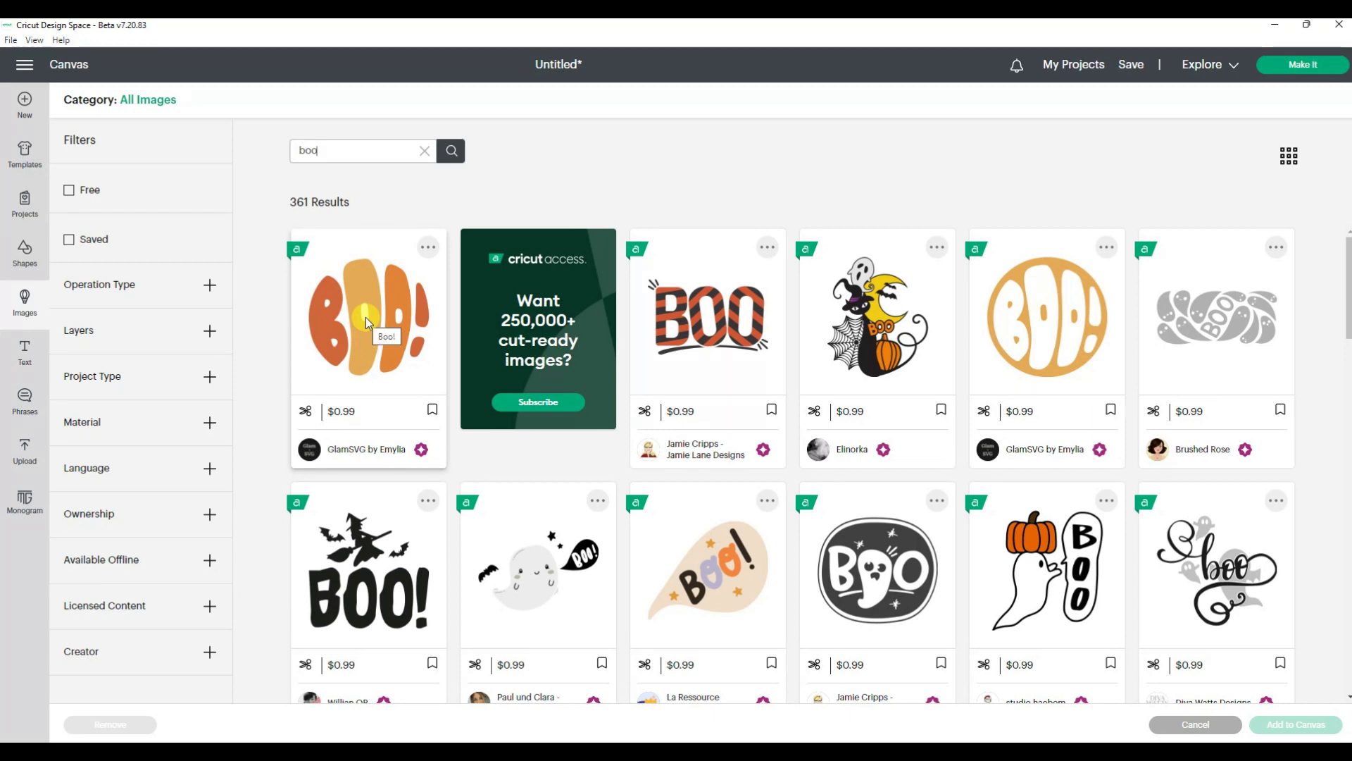
Add the first Boo! image to the canvas and place it above and between the two characters, about 2.5 in wide
{"action": "left_click", "coordinate": [365, 317]}
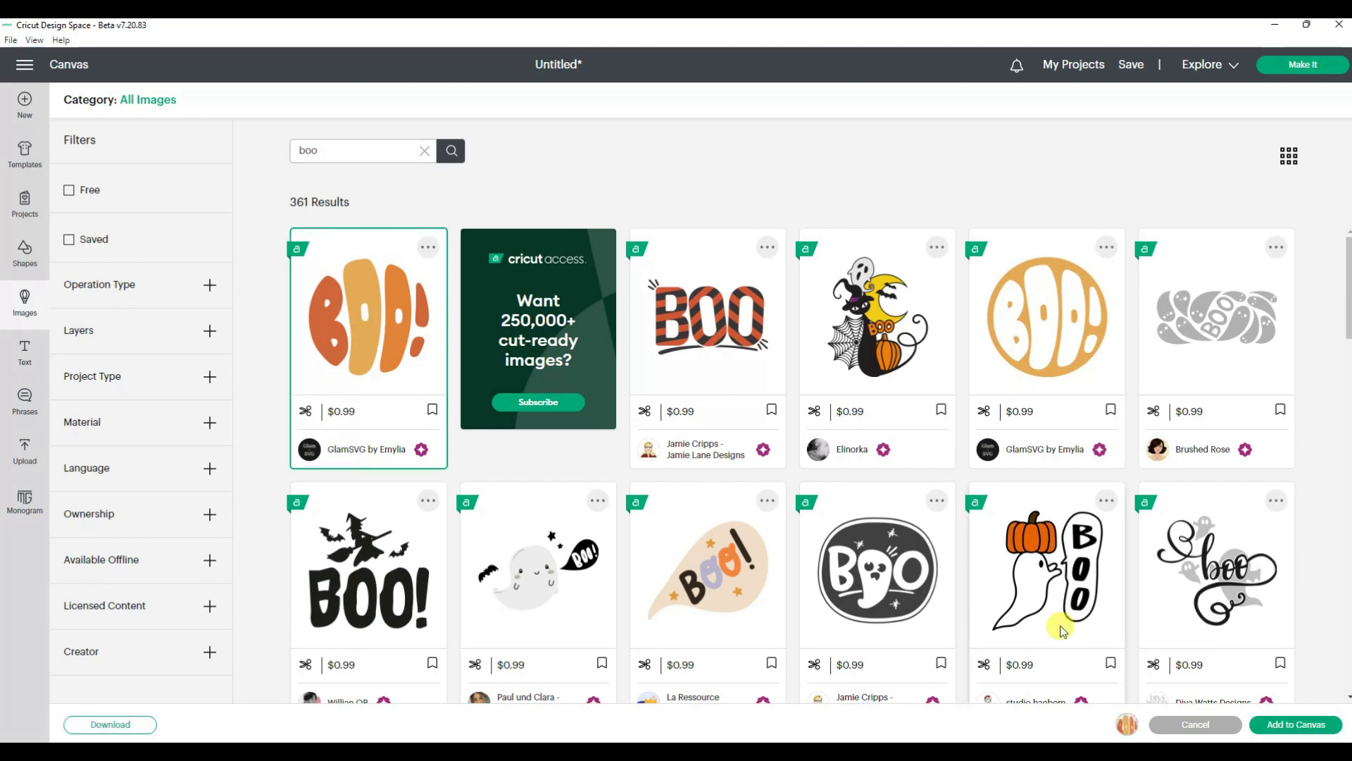
{"action": "left_click", "coordinate": [1308, 731]}
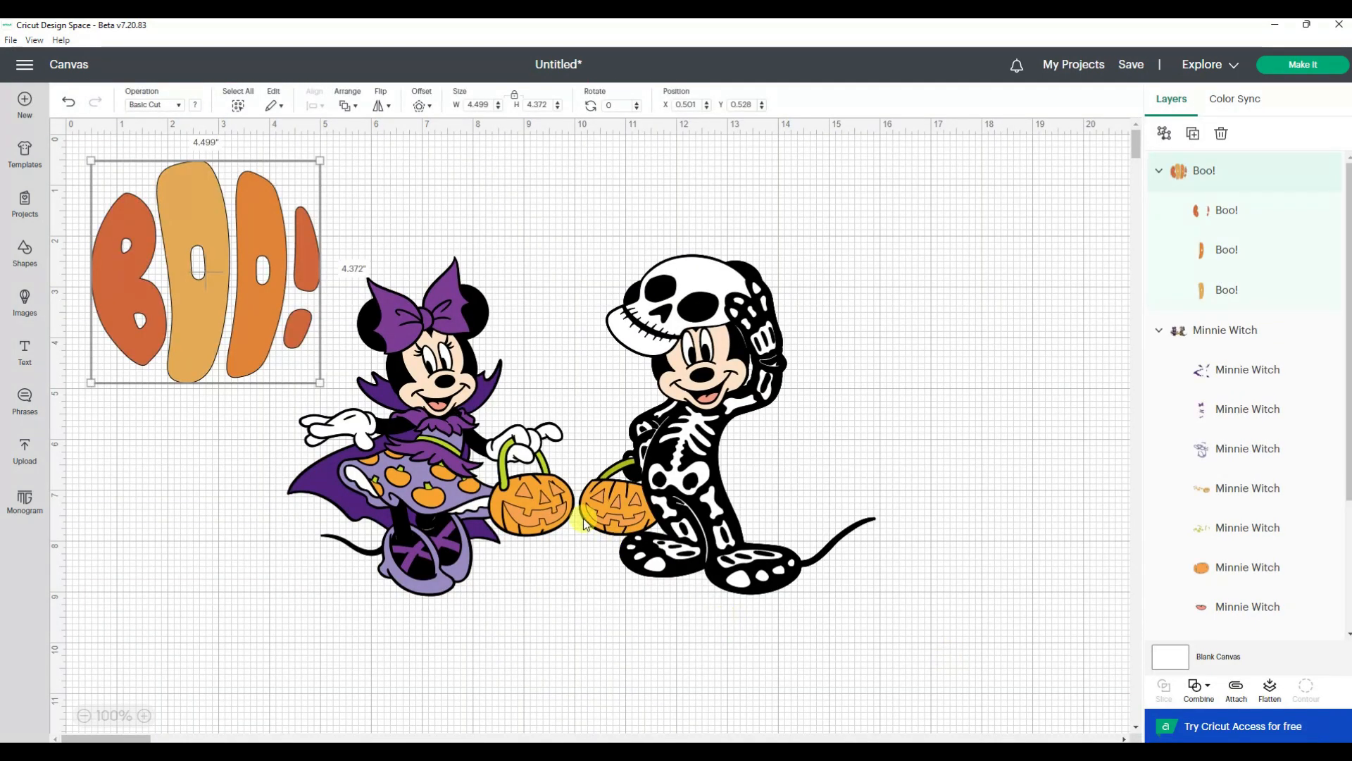
{"action": "left_click_drag", "start_coordinate": [318, 381], "coordinate": [218, 285]}
{"action": "left_click_drag", "start_coordinate": [154, 221], "coordinate": [557, 256]}
Nest the Boo! group inside the Minnie Witch group and move the combined design around as one unit
{"action": "left_click_drag", "start_coordinate": [230, 136], "coordinate": [1034, 693]}
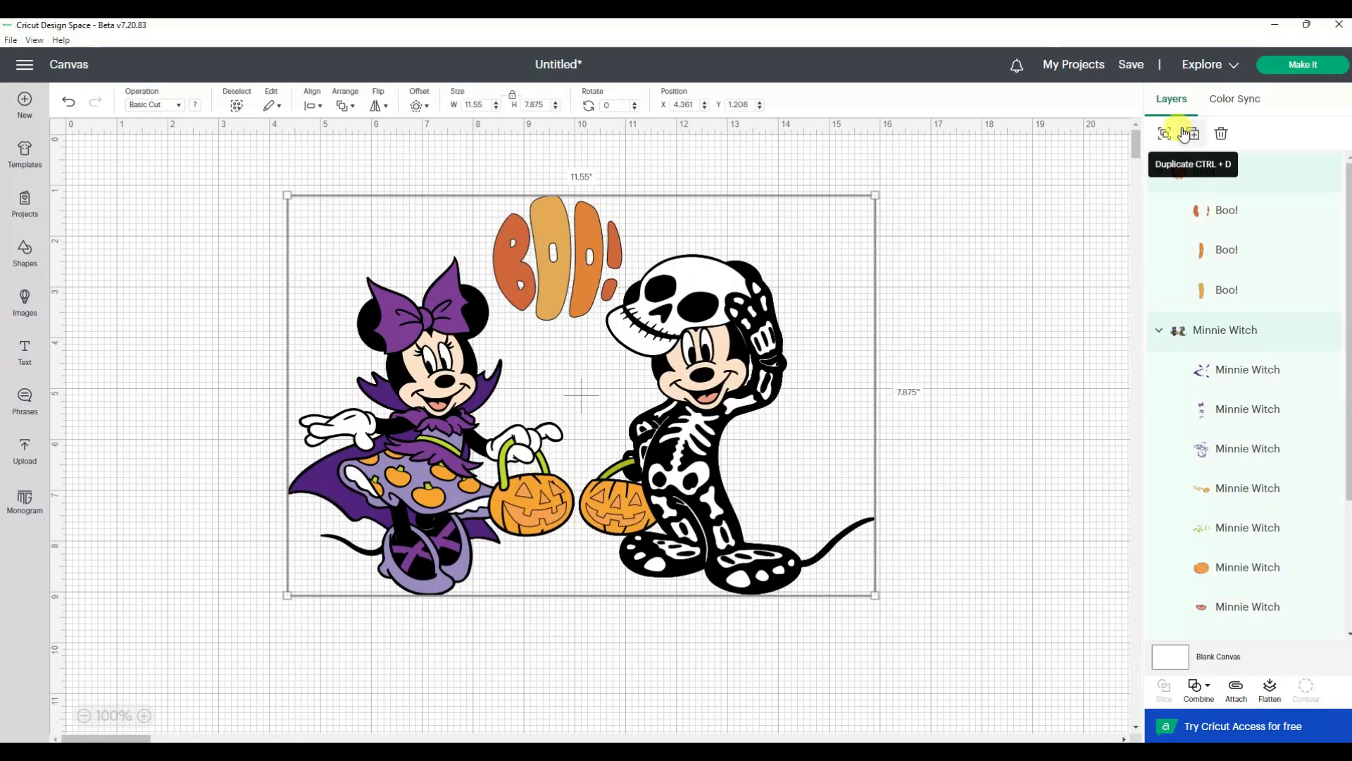
{"action": "left_click", "coordinate": [1082, 274]}
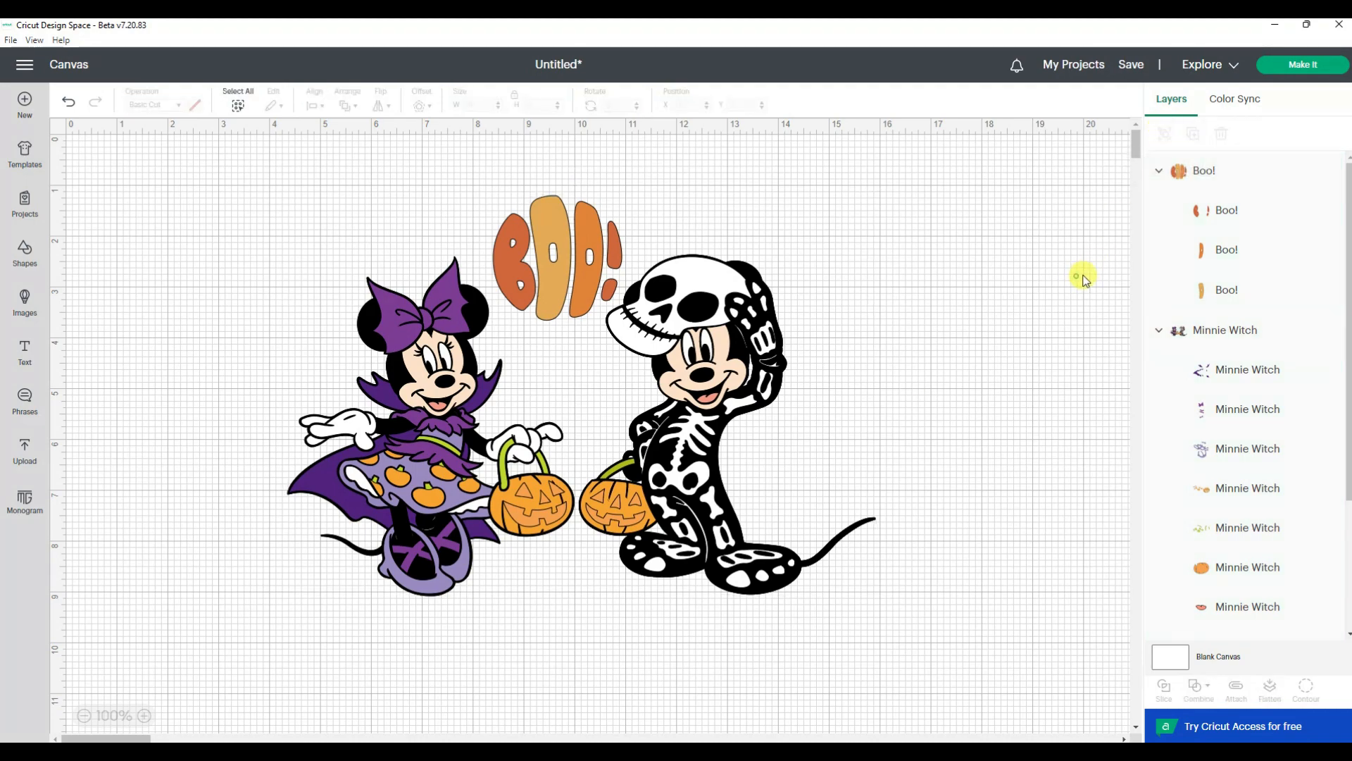
{"action": "mouse_move", "coordinate": [1198, 176]}
{"action": "left_mouse_down"}
{"action": "mouse_move", "coordinate": [1205, 259]}
{"action": "mouse_move", "coordinate": [1214, 181]}
{"action": "left_mouse_up"}
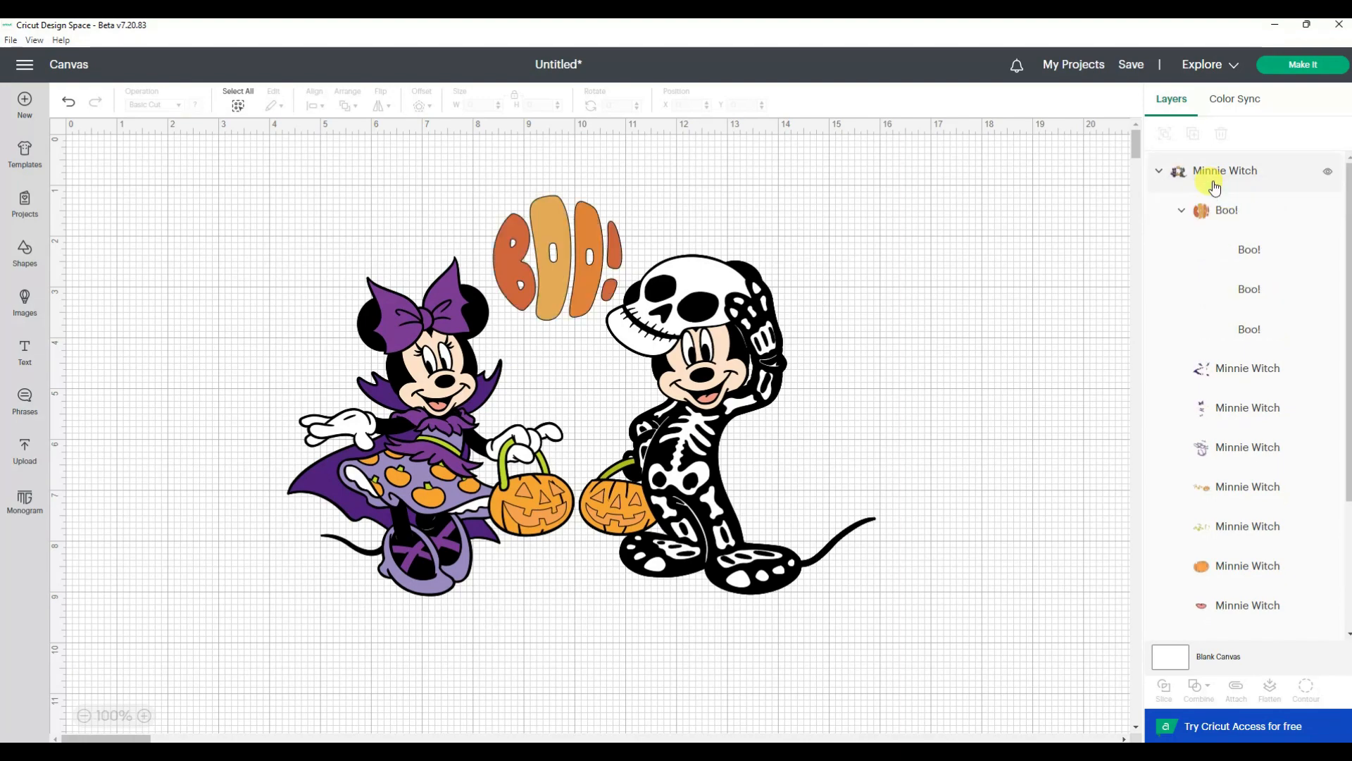
{"action": "left_click_drag", "start_coordinate": [715, 366], "coordinate": [681, 413]}
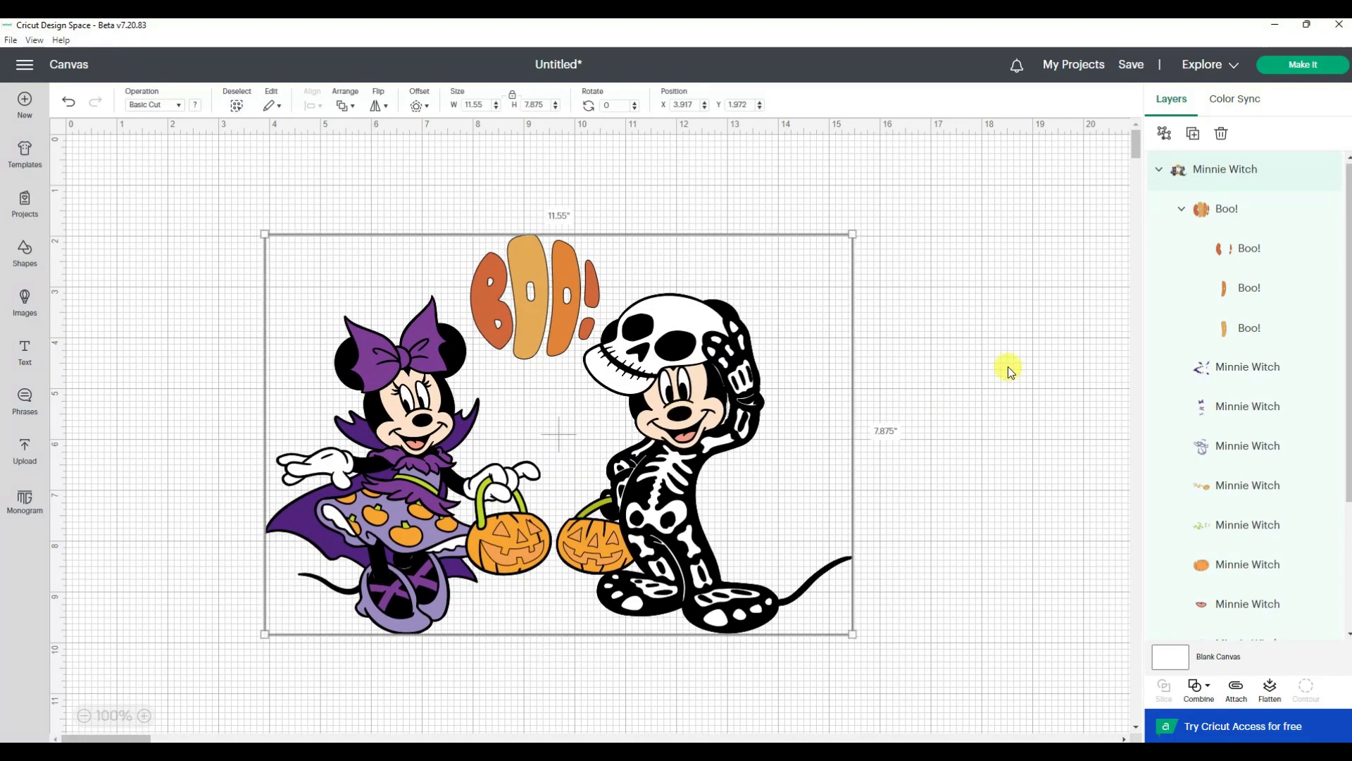
{"action": "left_click", "coordinate": [1010, 369]}
{"action": "left_click_drag", "start_coordinate": [700, 543], "coordinate": [715, 504]}
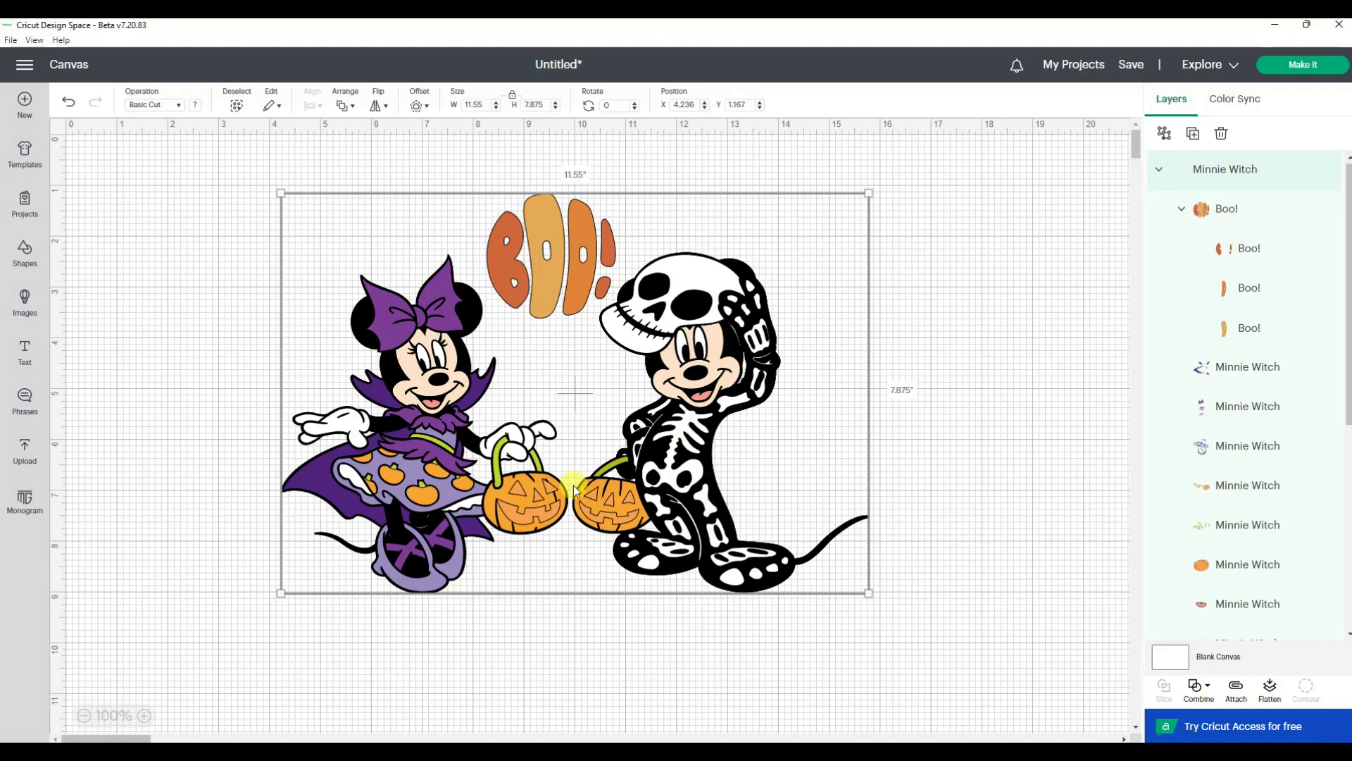
Ungroup the combined Minnie Witch design and move the Mickey Skeleton group well away from Minnie
{"action": "left_click", "coordinate": [1165, 135]}
{"action": "left_click", "coordinate": [1002, 261]}
{"action": "left_click_drag", "start_coordinate": [659, 328], "coordinate": [885, 331]}
Pull Minnie's dark purple cape, purple bow, orange pumpkin and green stem layers apart from the rest of her figure
{"action": "left_click_drag", "start_coordinate": [427, 400], "coordinate": [391, 400]}
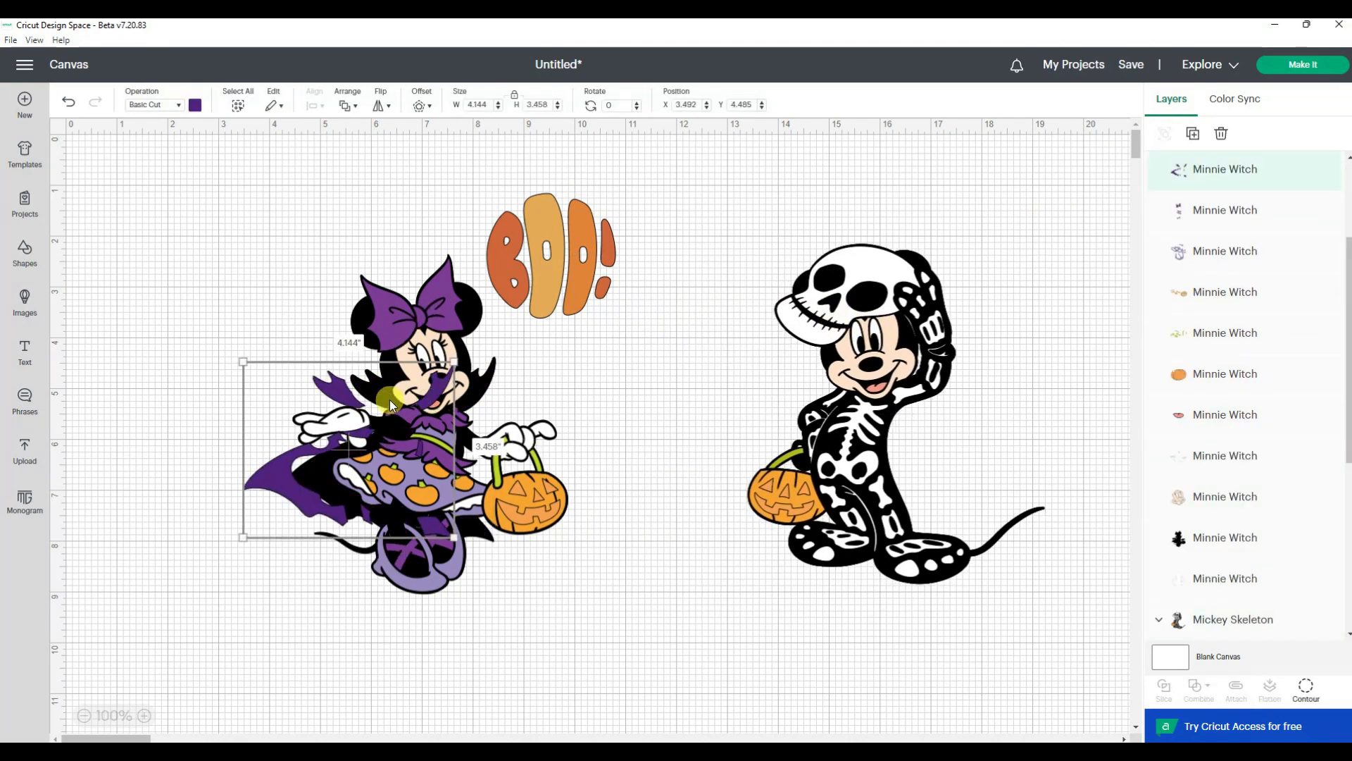
{"action": "left_click_drag", "start_coordinate": [428, 302], "coordinate": [219, 298]}
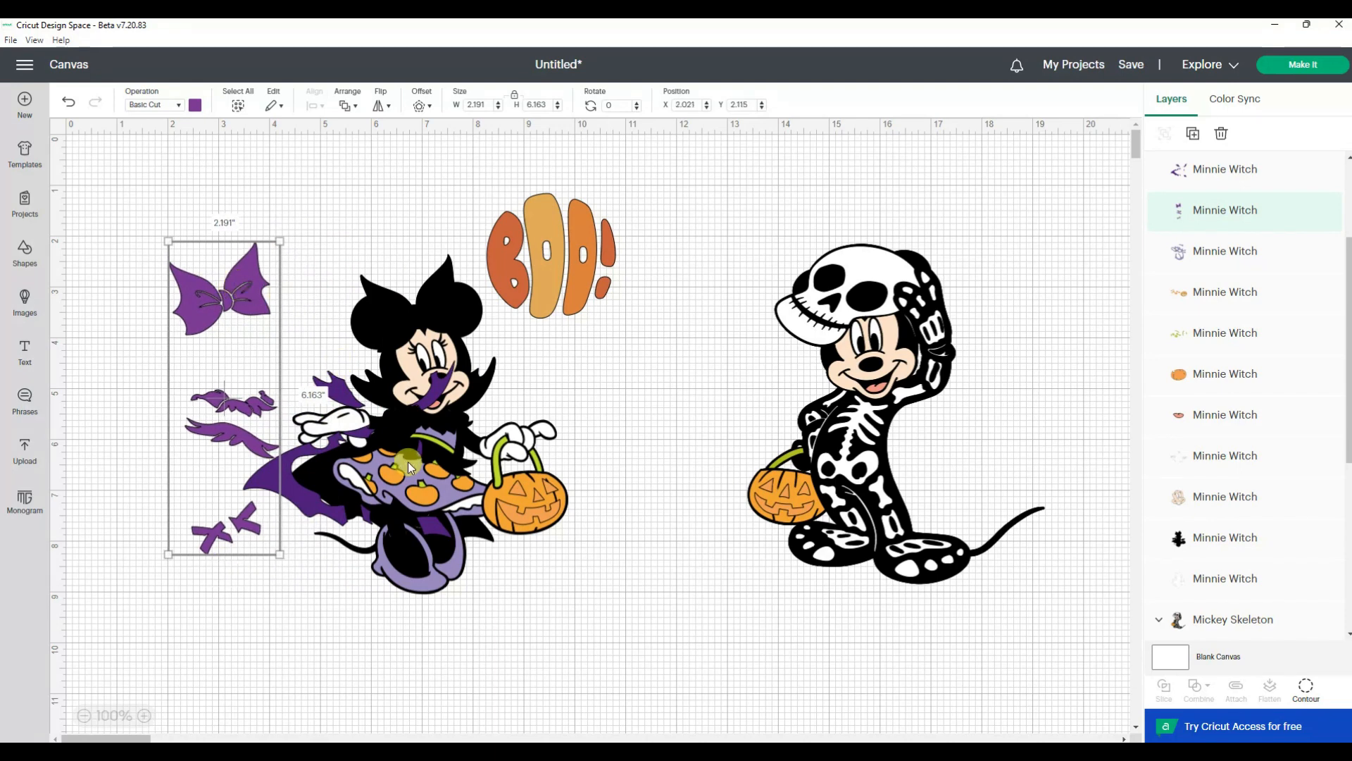
{"action": "left_click_drag", "start_coordinate": [512, 499], "coordinate": [340, 623]}
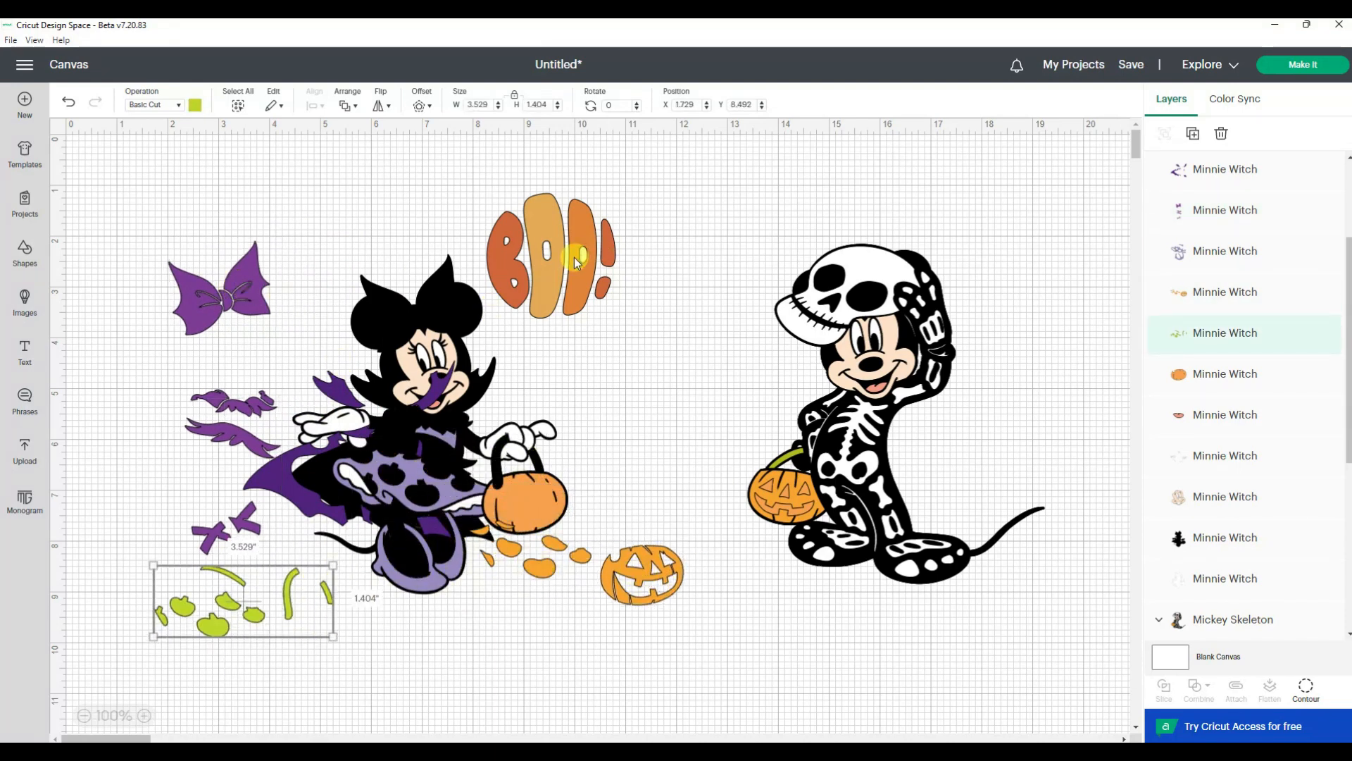
Ungroup the Boo! image into its separate layers and move the released lettering lower between the characters
{"action": "left_click_drag", "start_coordinate": [576, 260], "coordinate": [628, 245]}
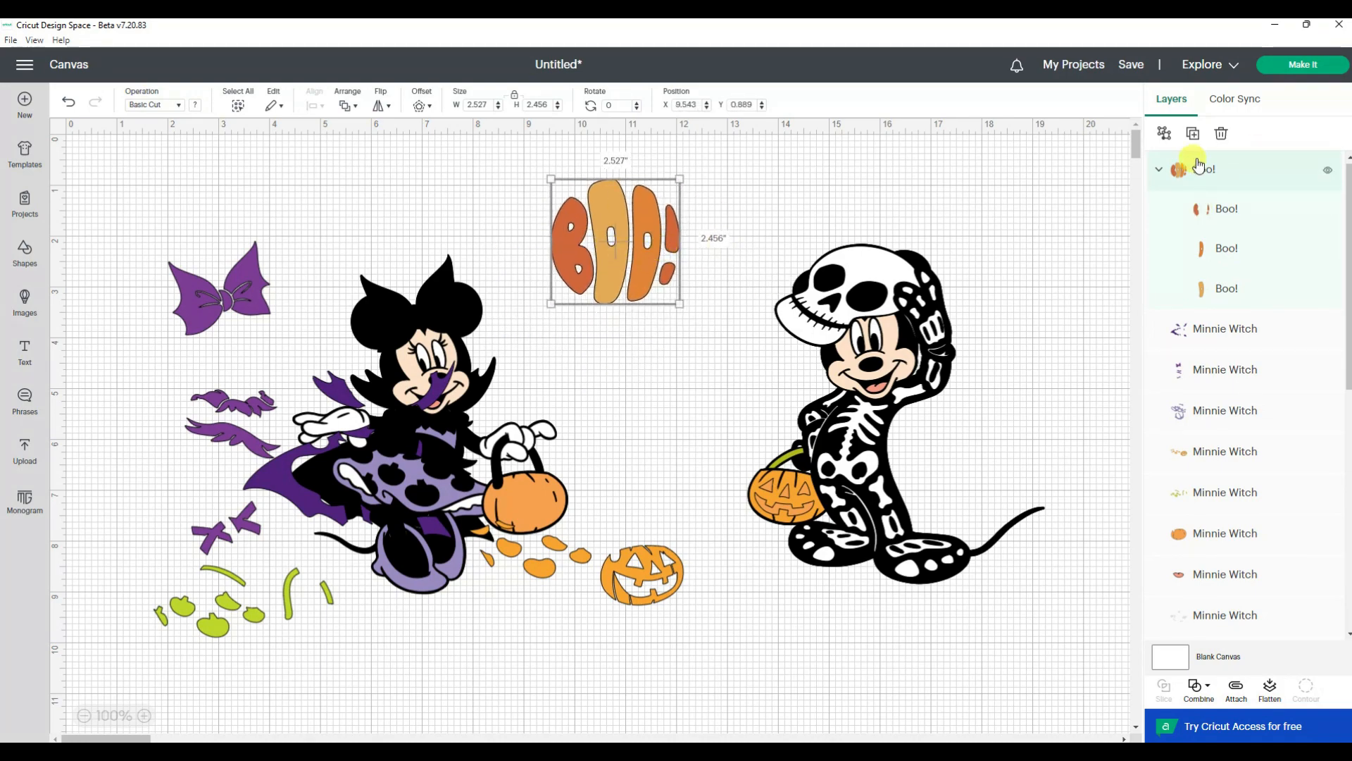
{"action": "left_click", "coordinate": [1165, 134]}
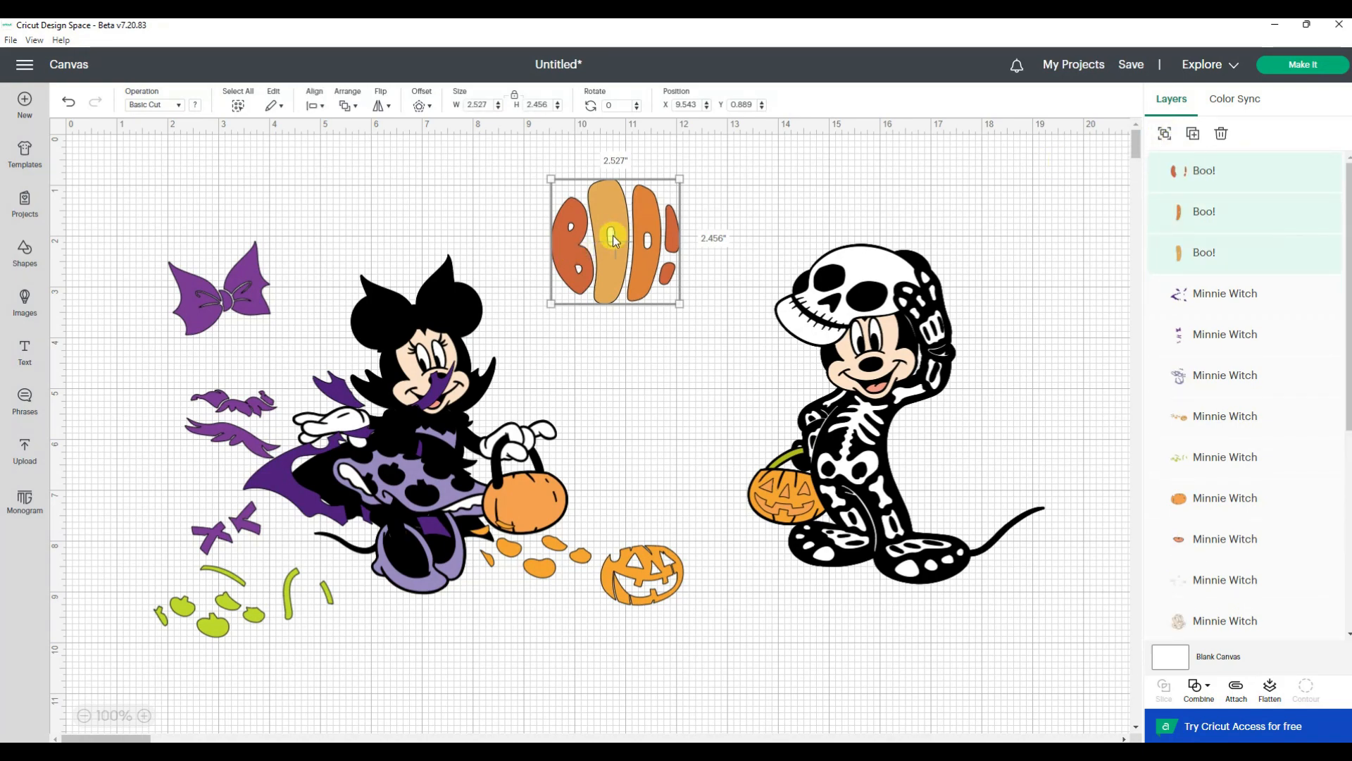
{"action": "left_click_drag", "start_coordinate": [613, 241], "coordinate": [596, 318]}
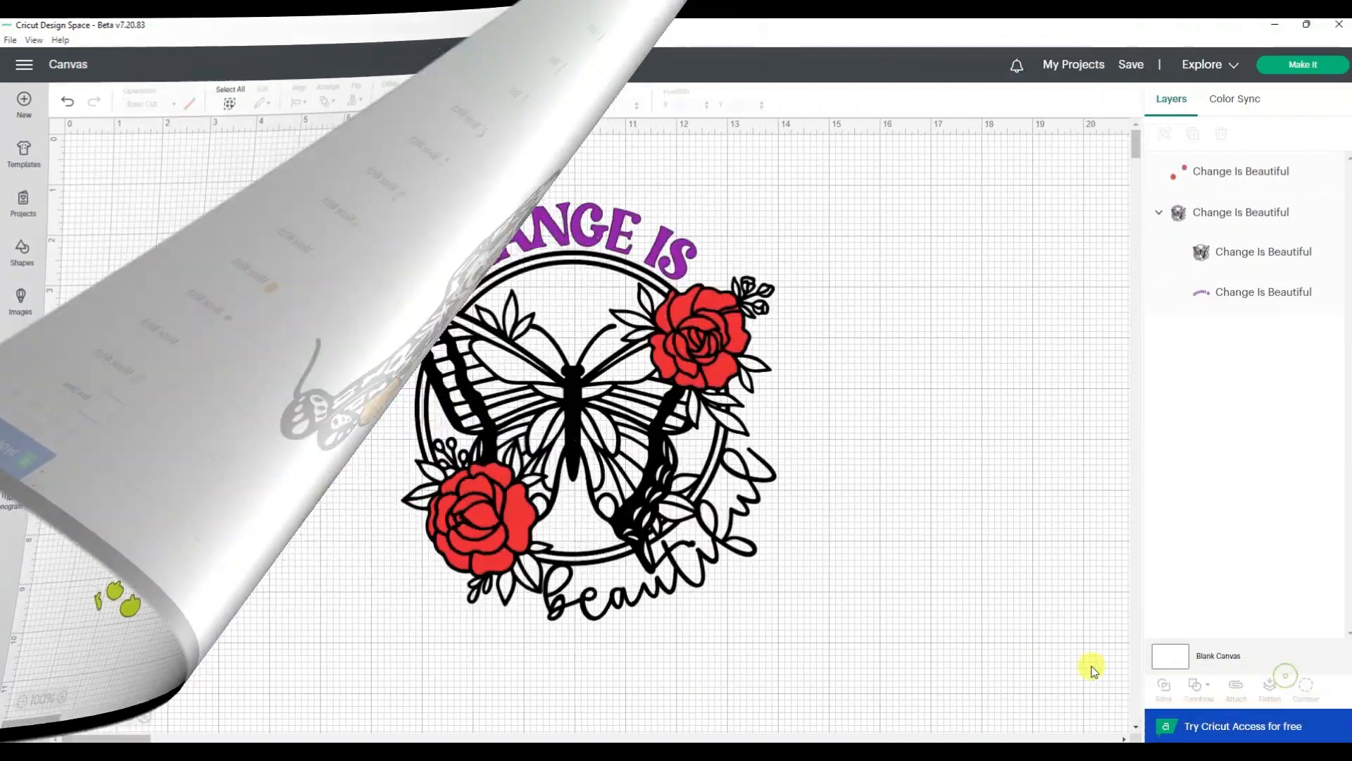